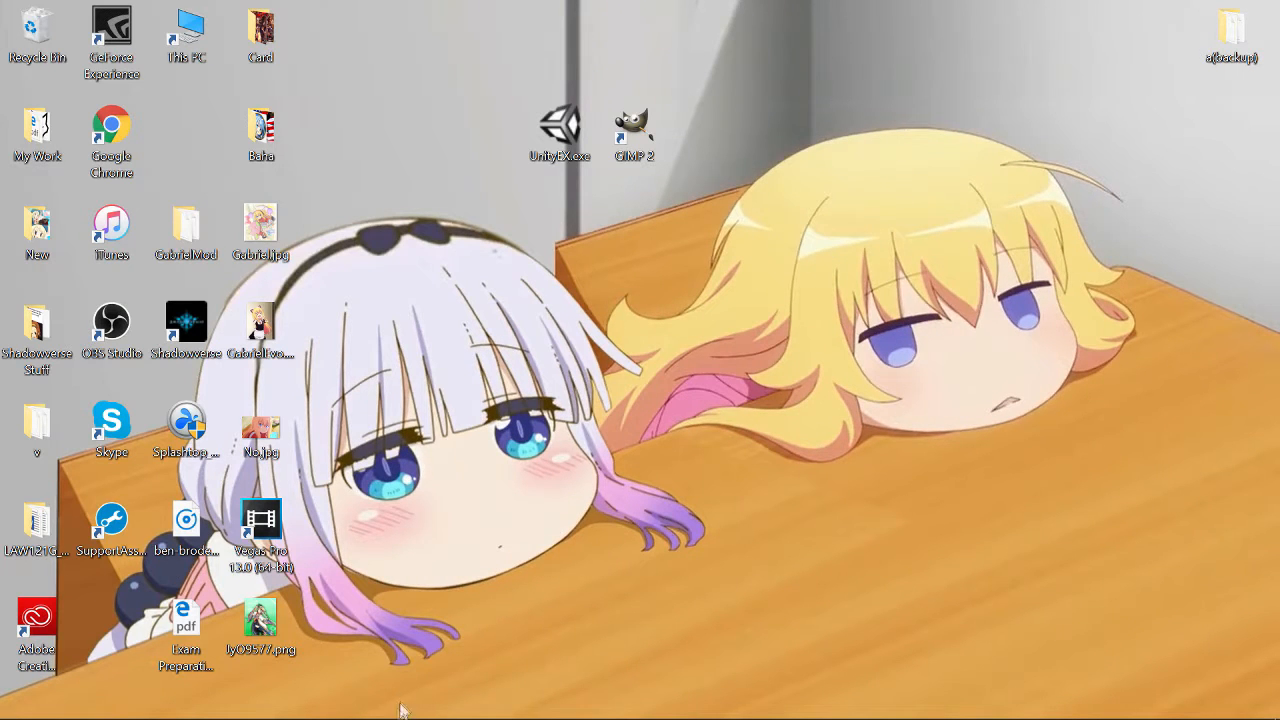
- Search the Shadowverse Portal card list for gabriel and open the Gabriel card's page
click(320, 706)
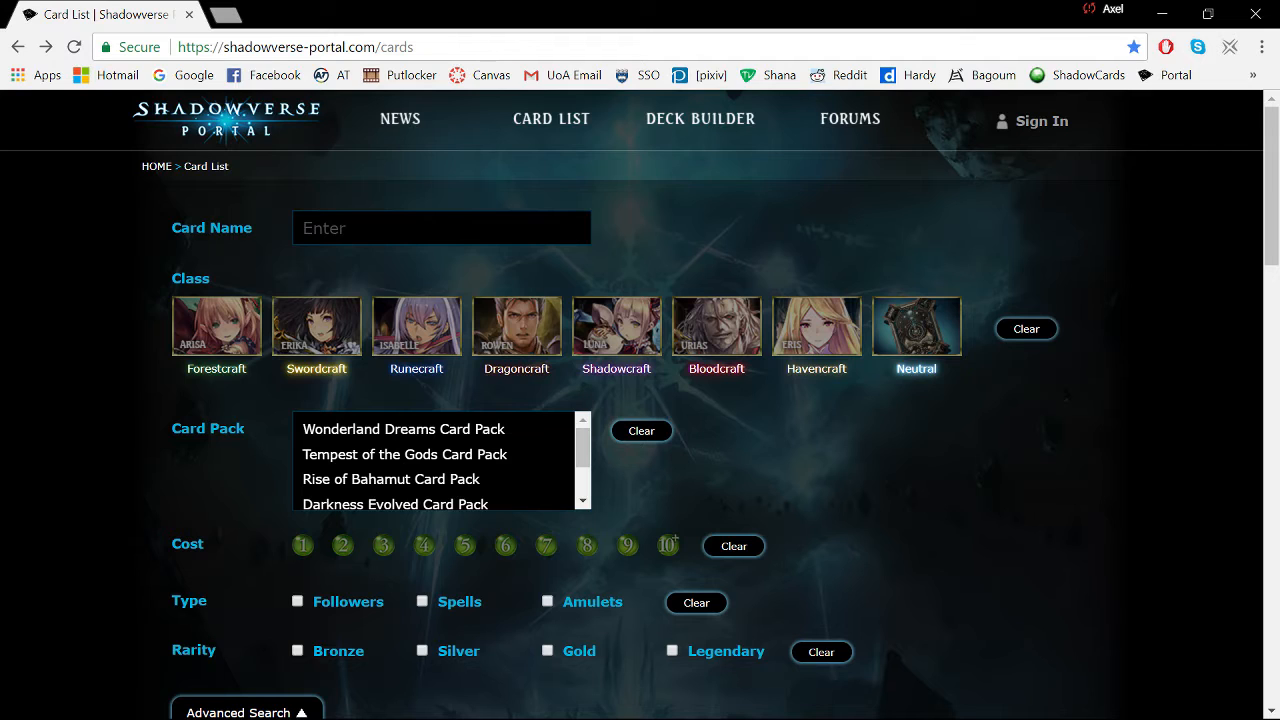
click(441, 228)
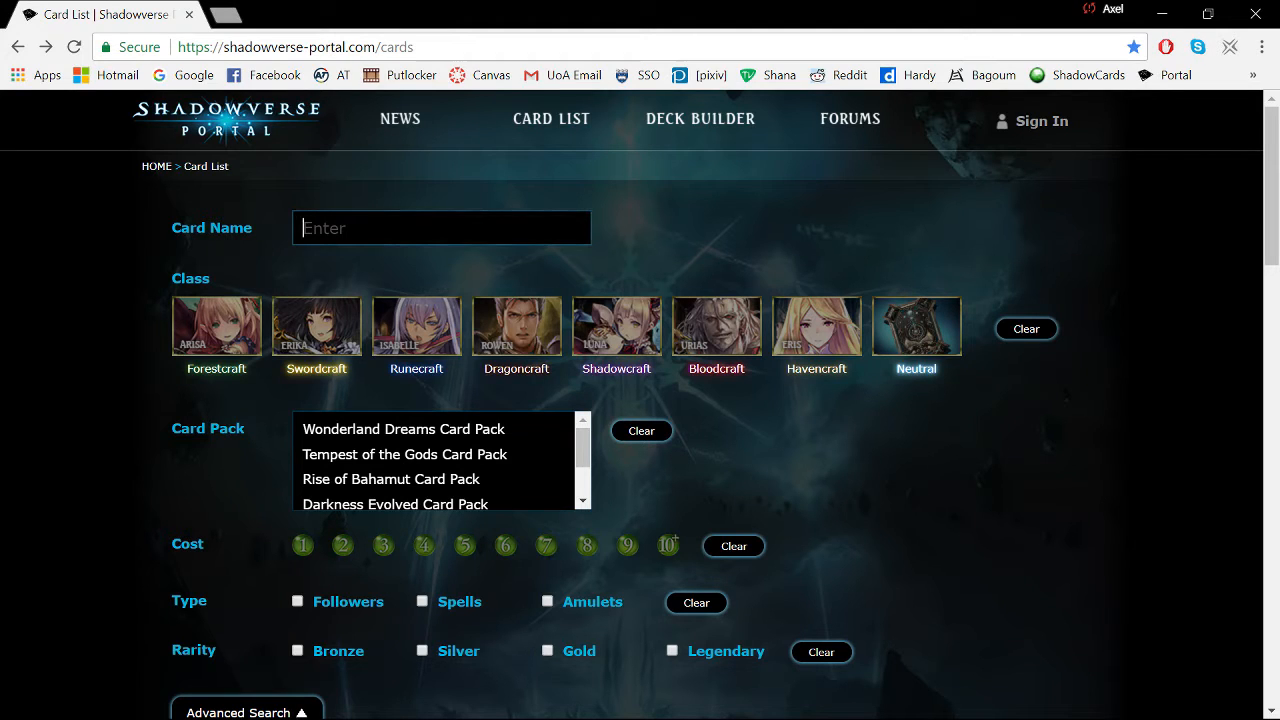
text(Gabr)
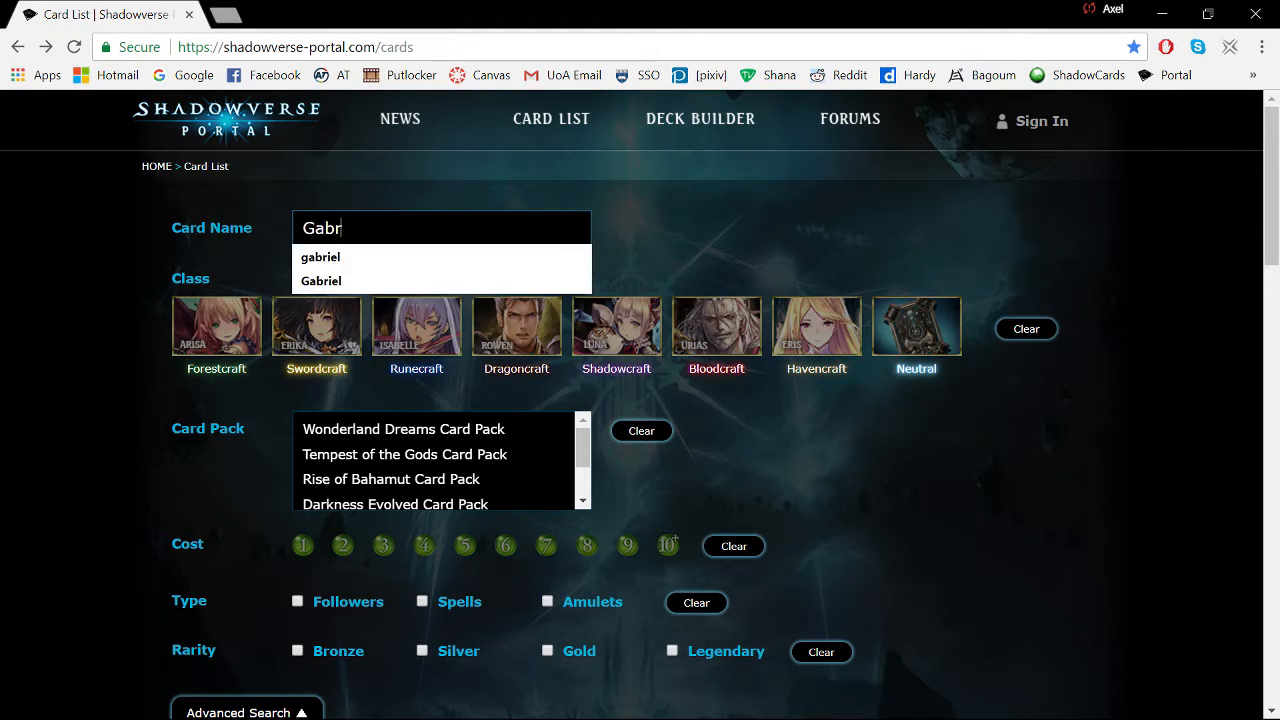
text(ie)
key(Down)
key(Return)
key(Return)
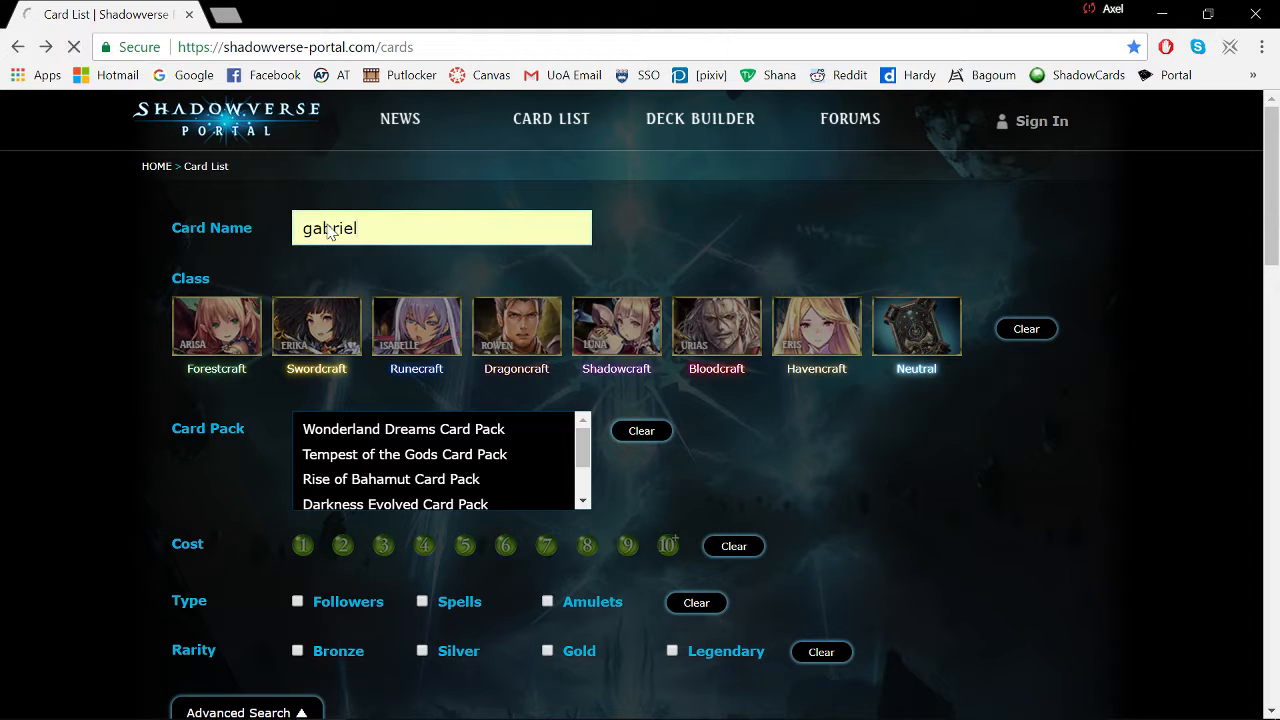
drag(1275, 255, 1278, 460)
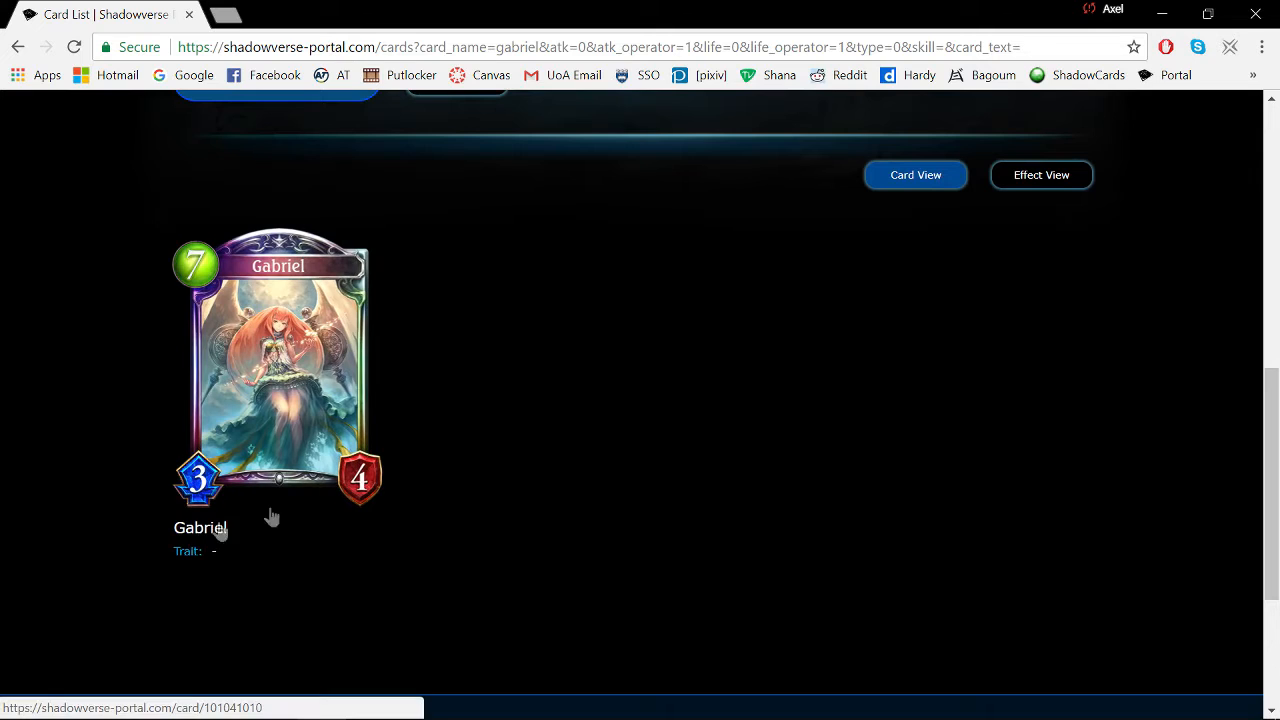
click(285, 344)
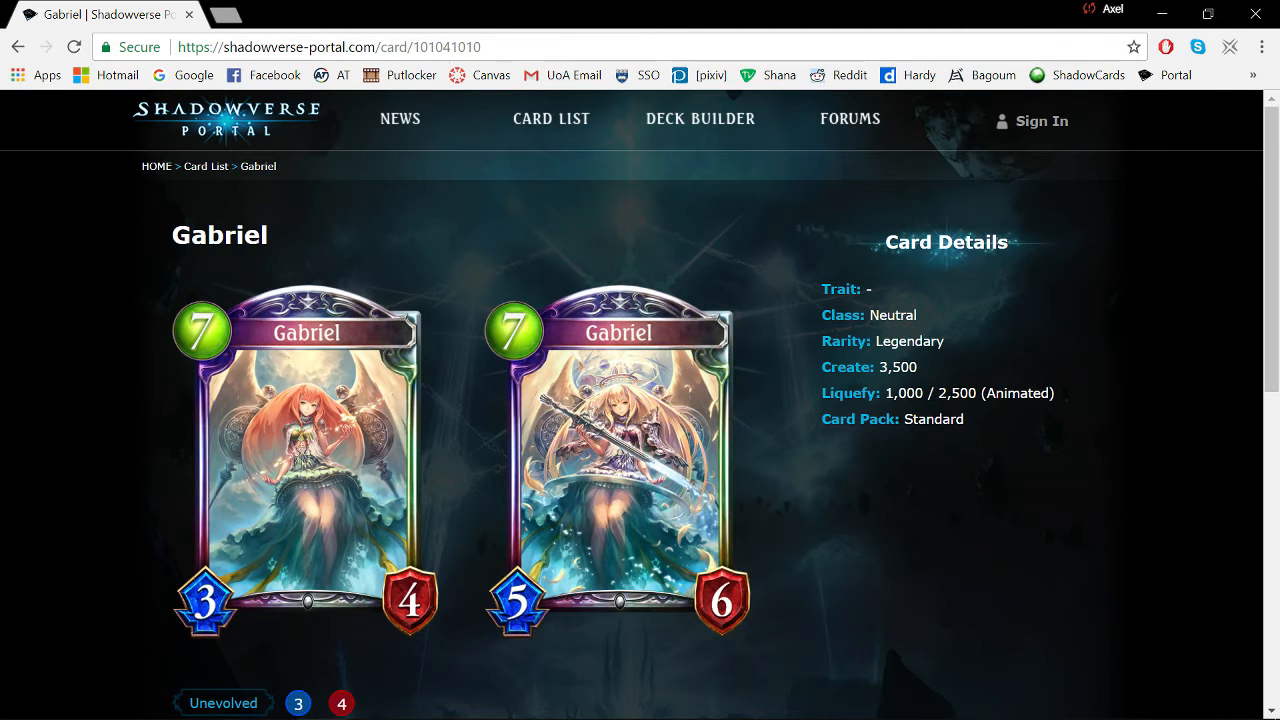
- Select the card ID 101041010 at the end of the page address and delete it
drag(482, 47, 444, 47)
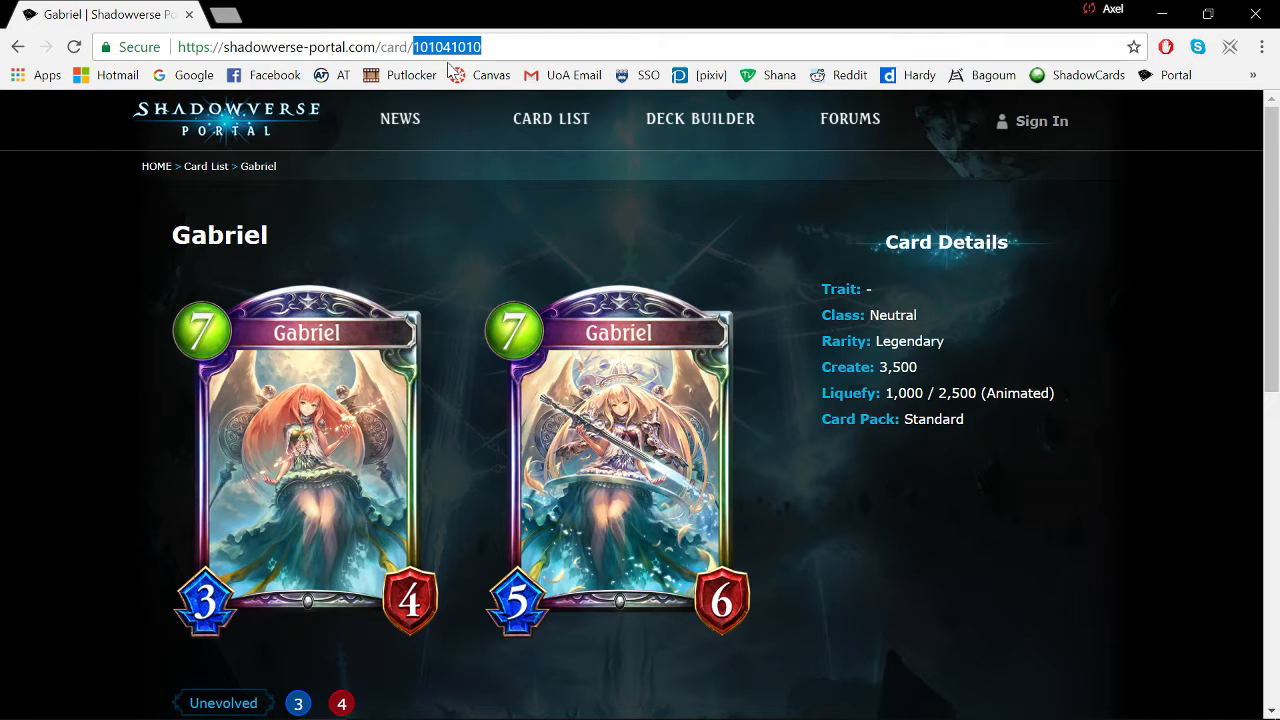
key(BackSpace)
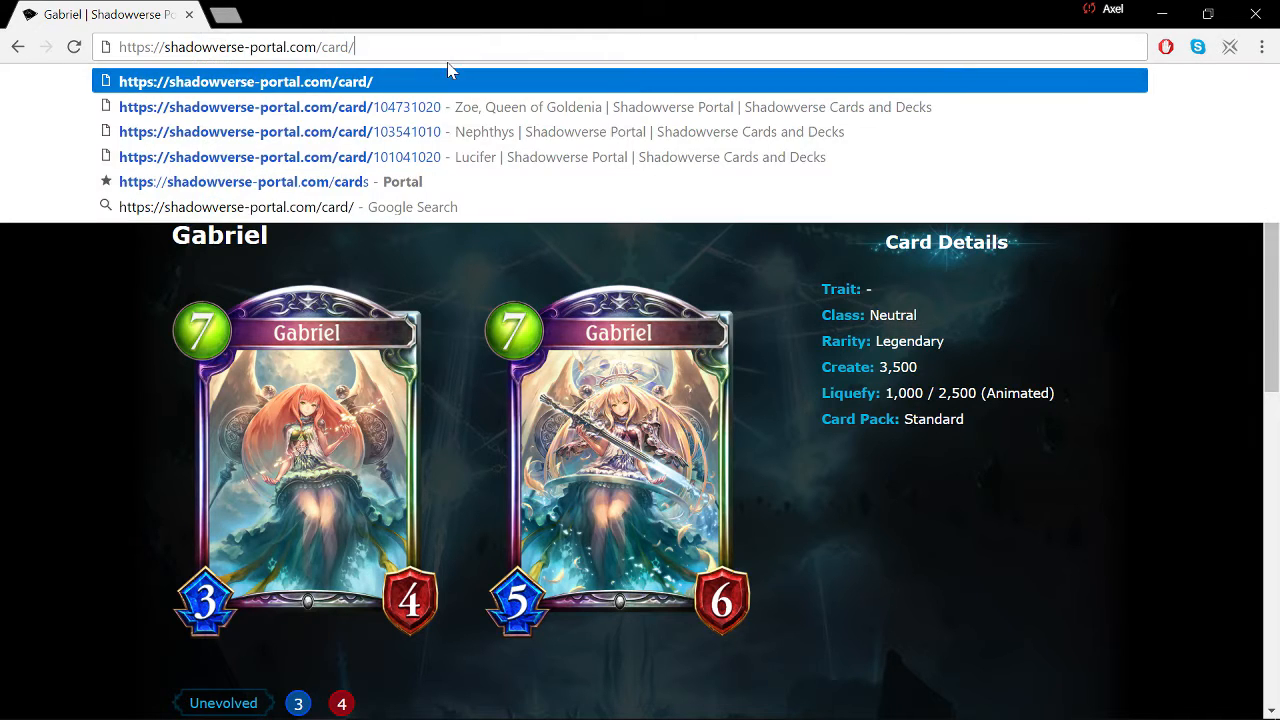
click(103, 443)
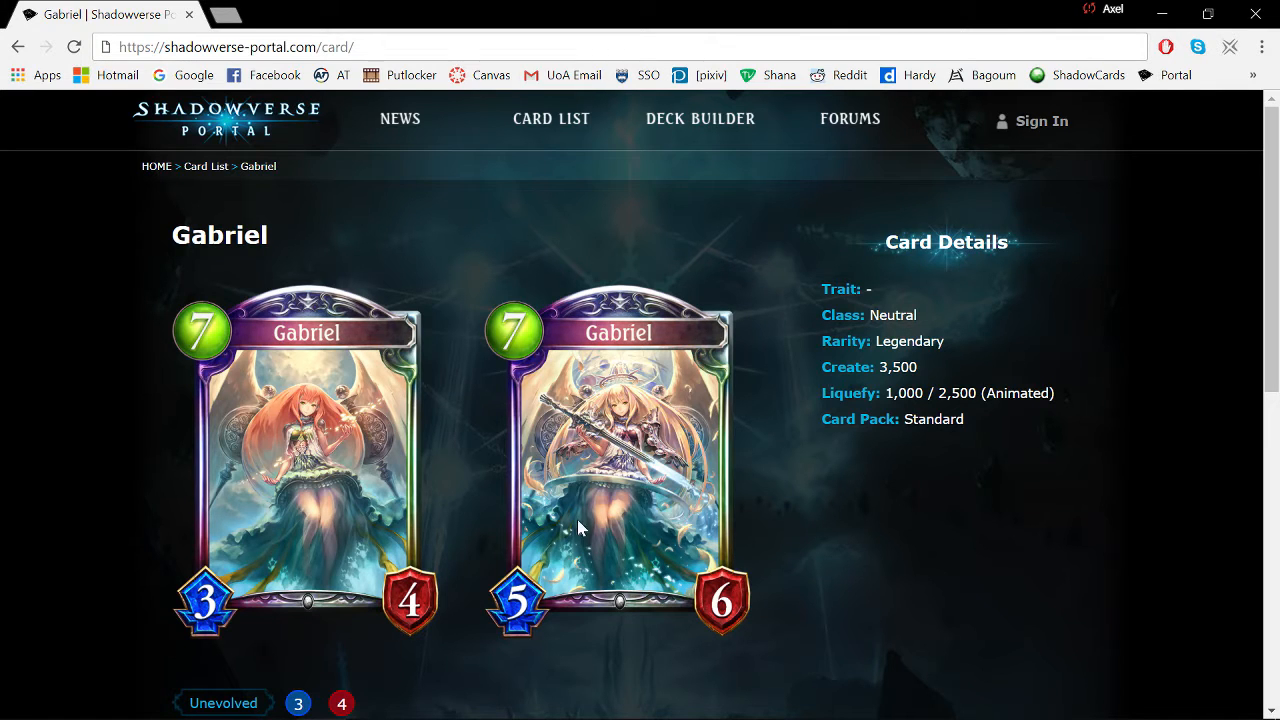
- In the Steam library, open Shadowverse's properties and browse its local game files
mouse_move(565, 715)
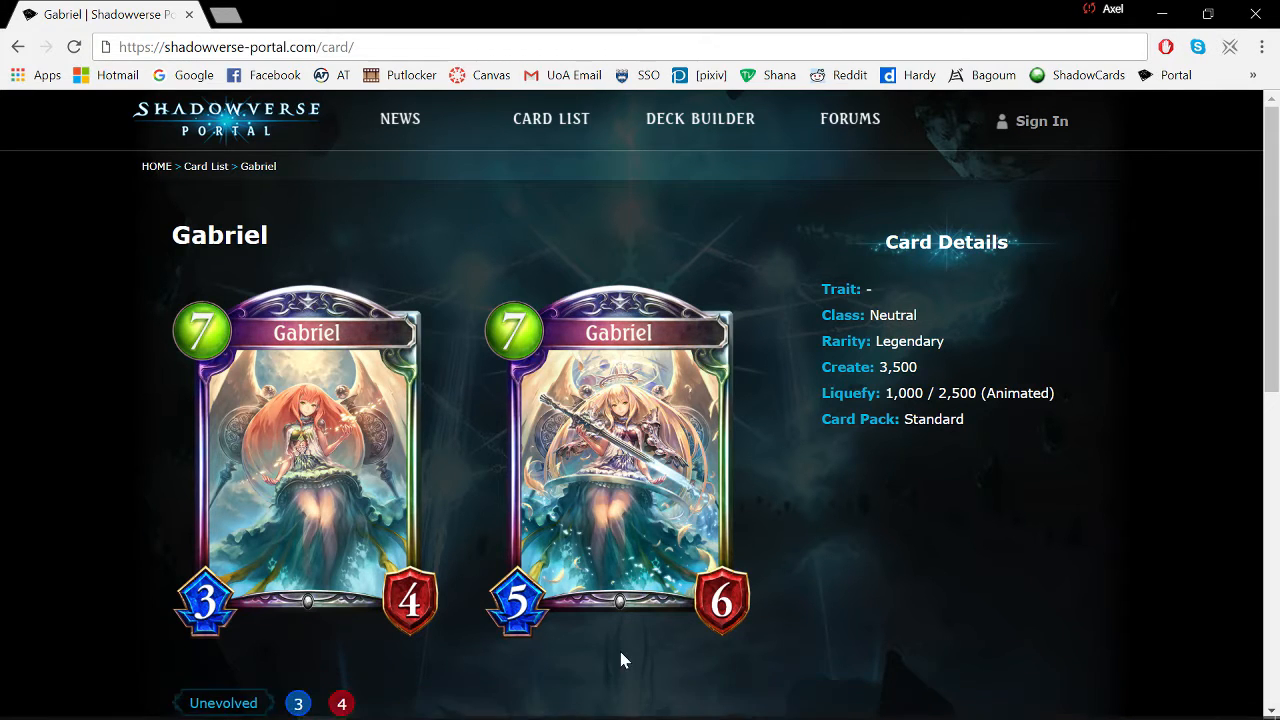
click(568, 702)
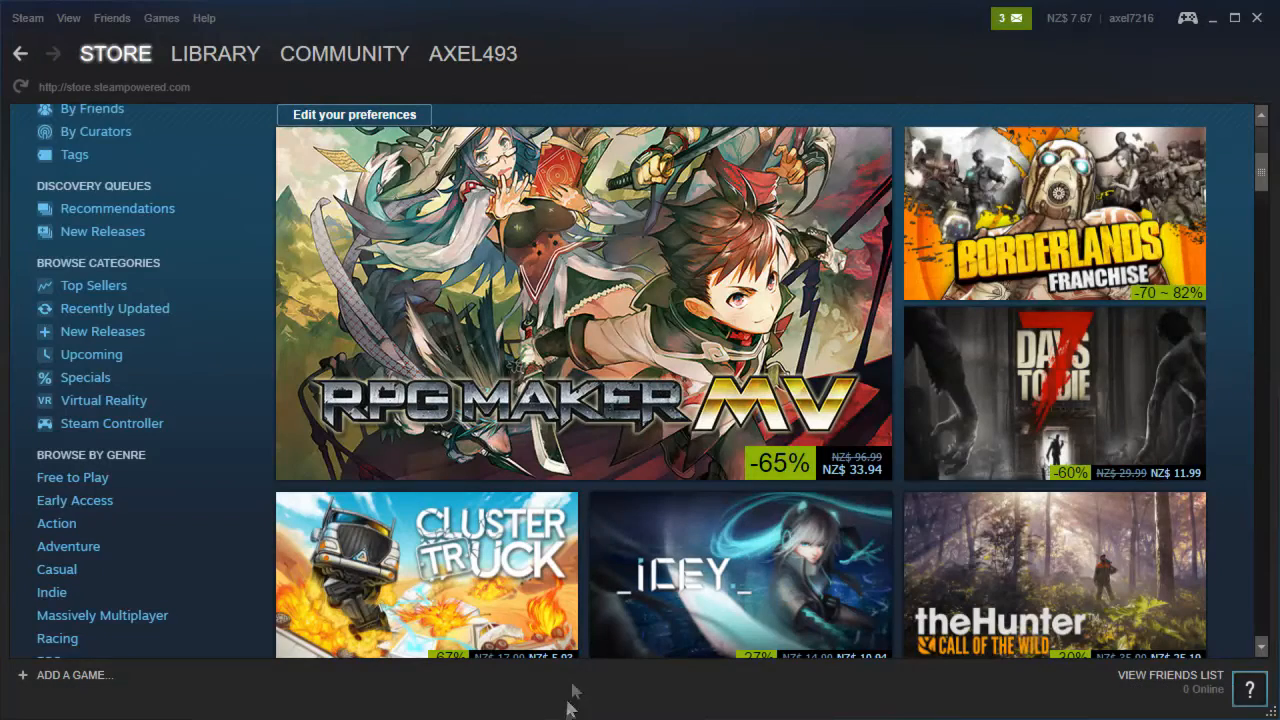
click(219, 47)
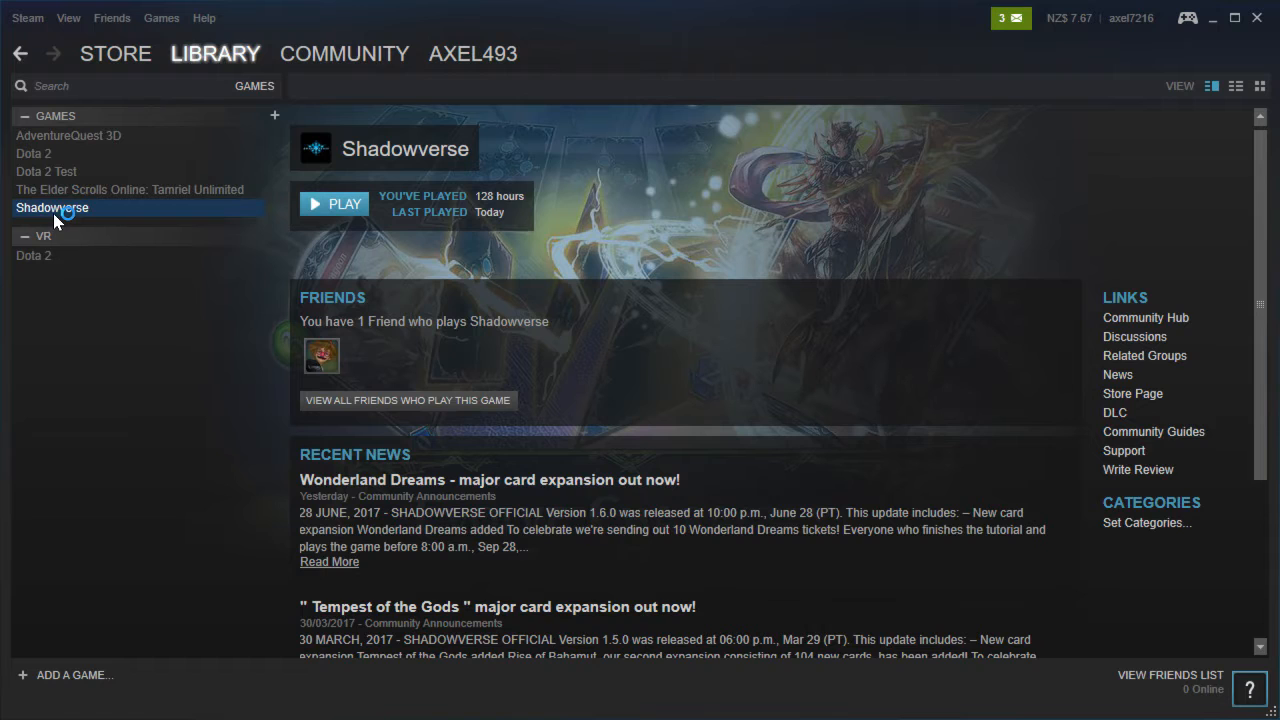
right_click(54, 216)
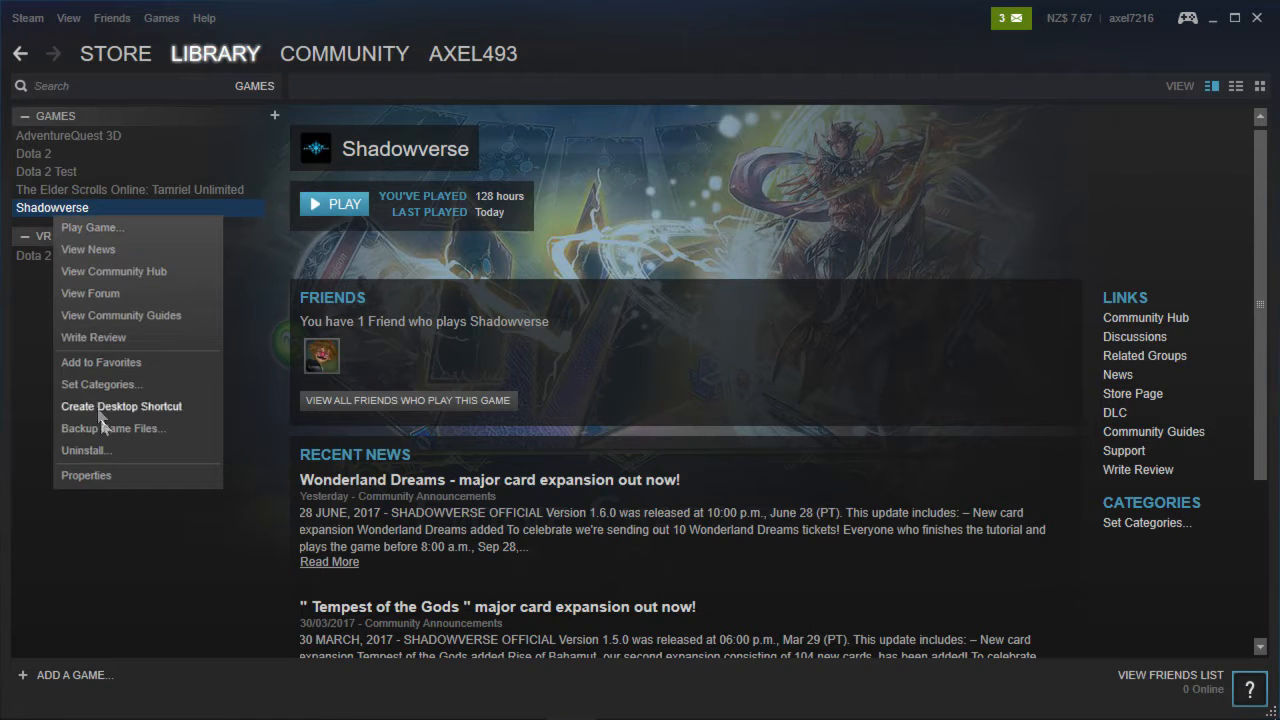
click(100, 478)
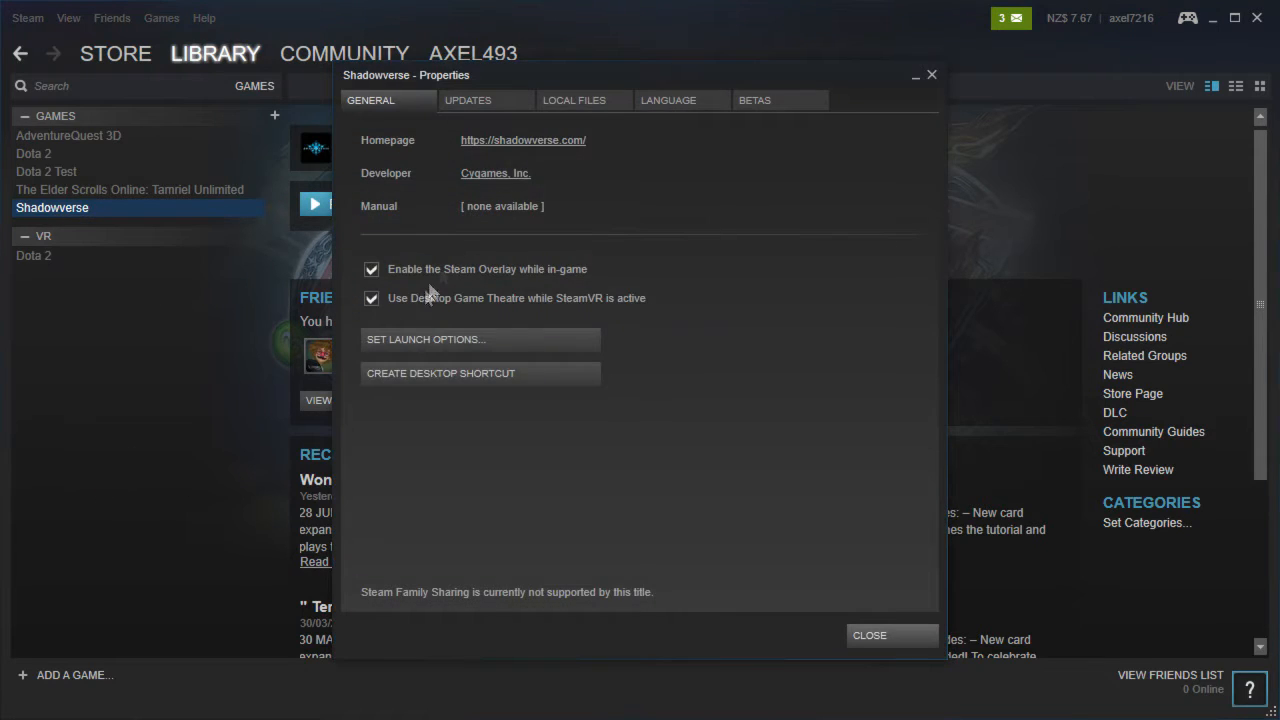
click(579, 101)
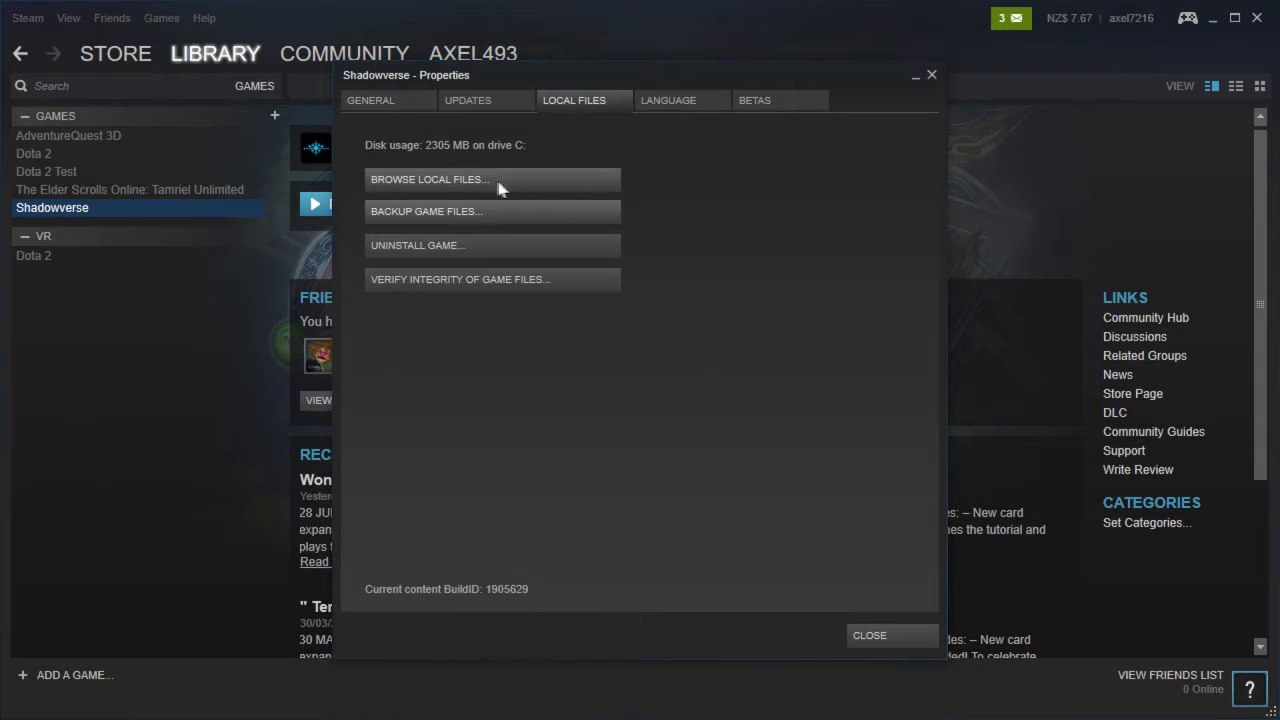
click(441, 190)
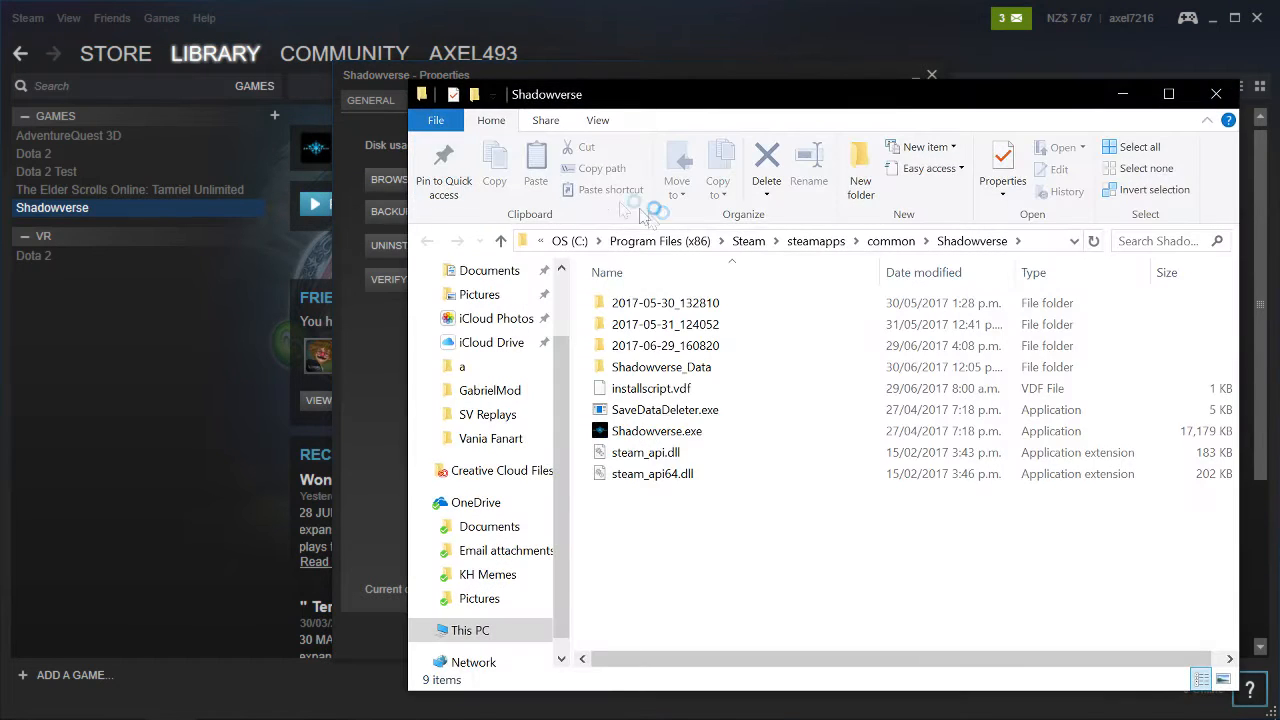
- Open the Shadowverse_Data then StreamingAssets folders and minimize the browser window
double_click(654, 370)
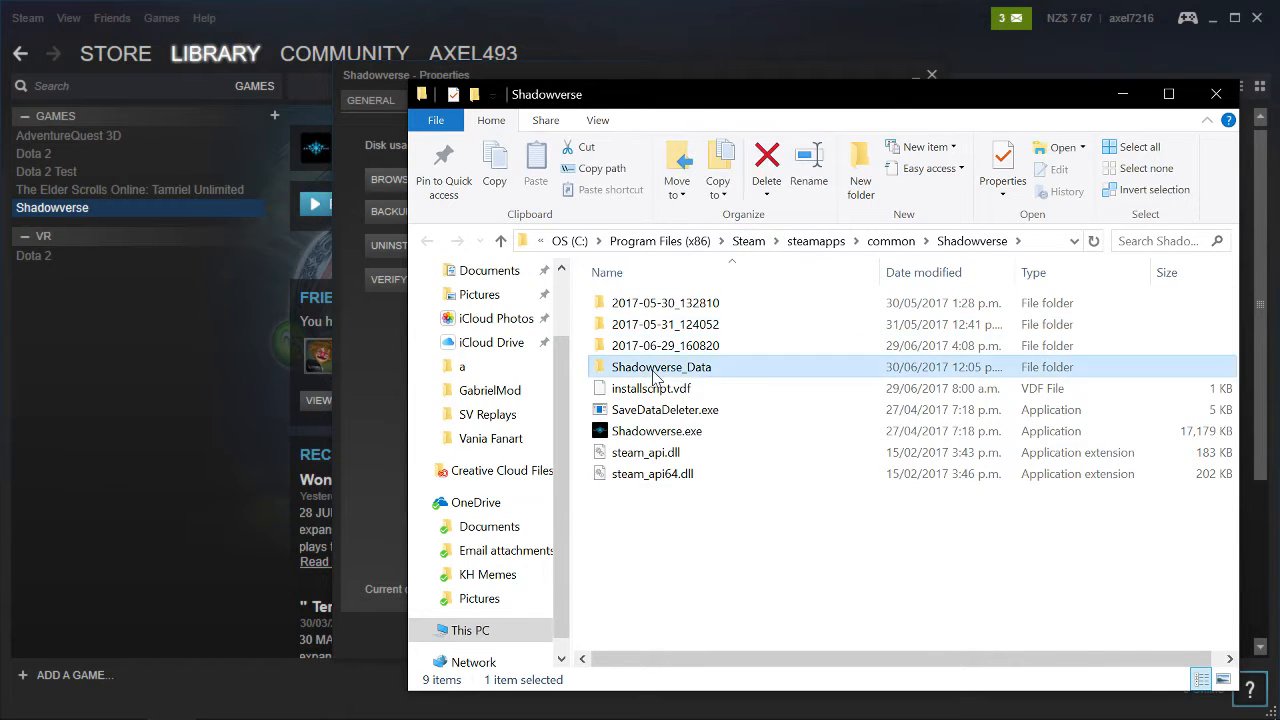
double_click(652, 393)
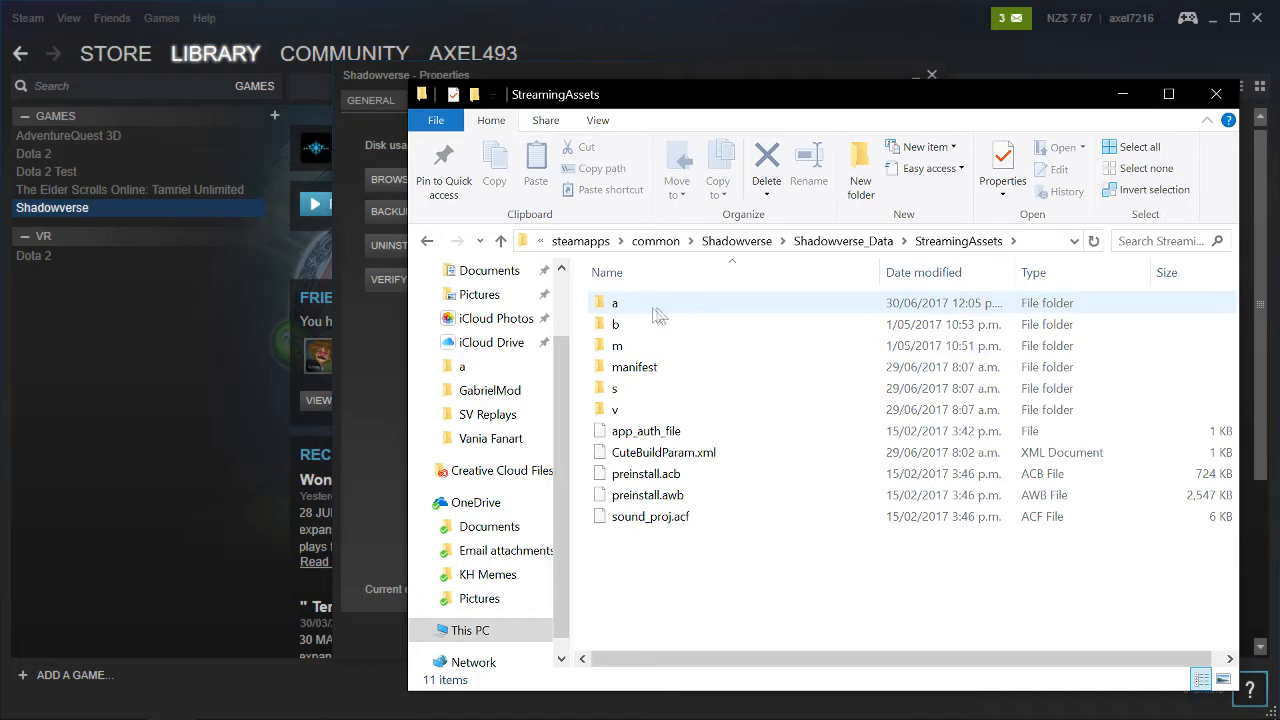
click(1211, 19)
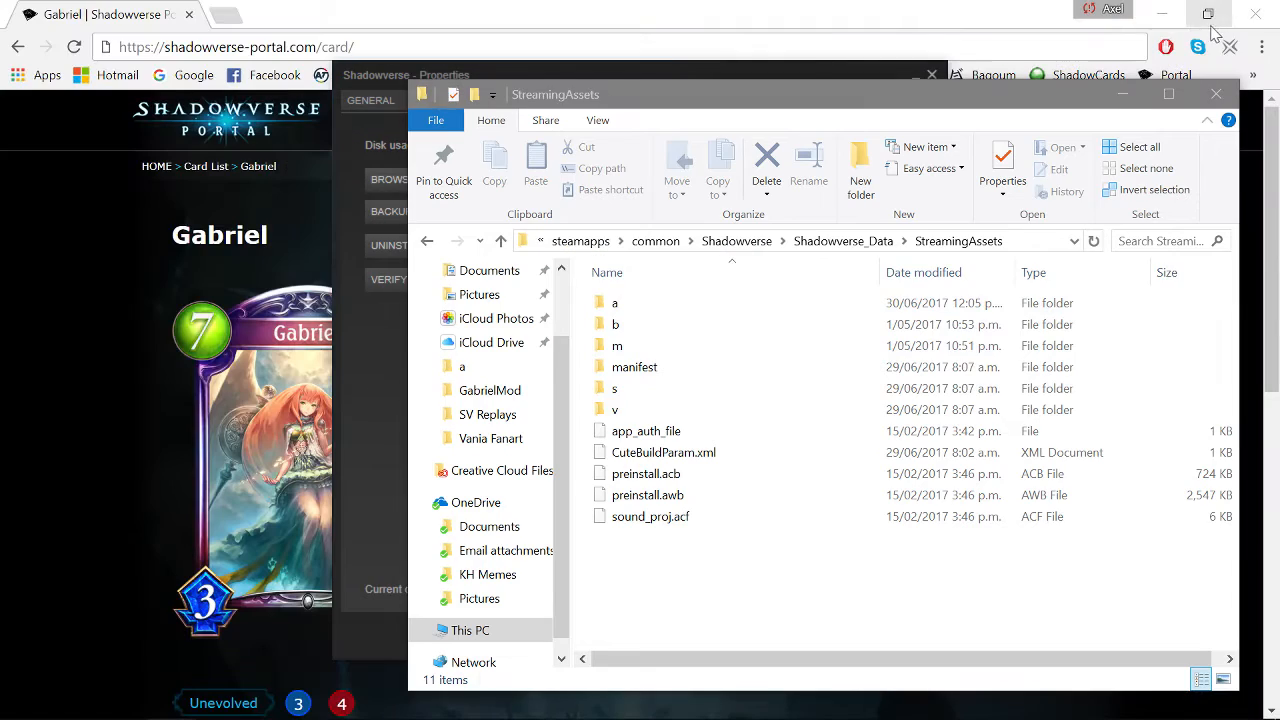
click(1168, 14)
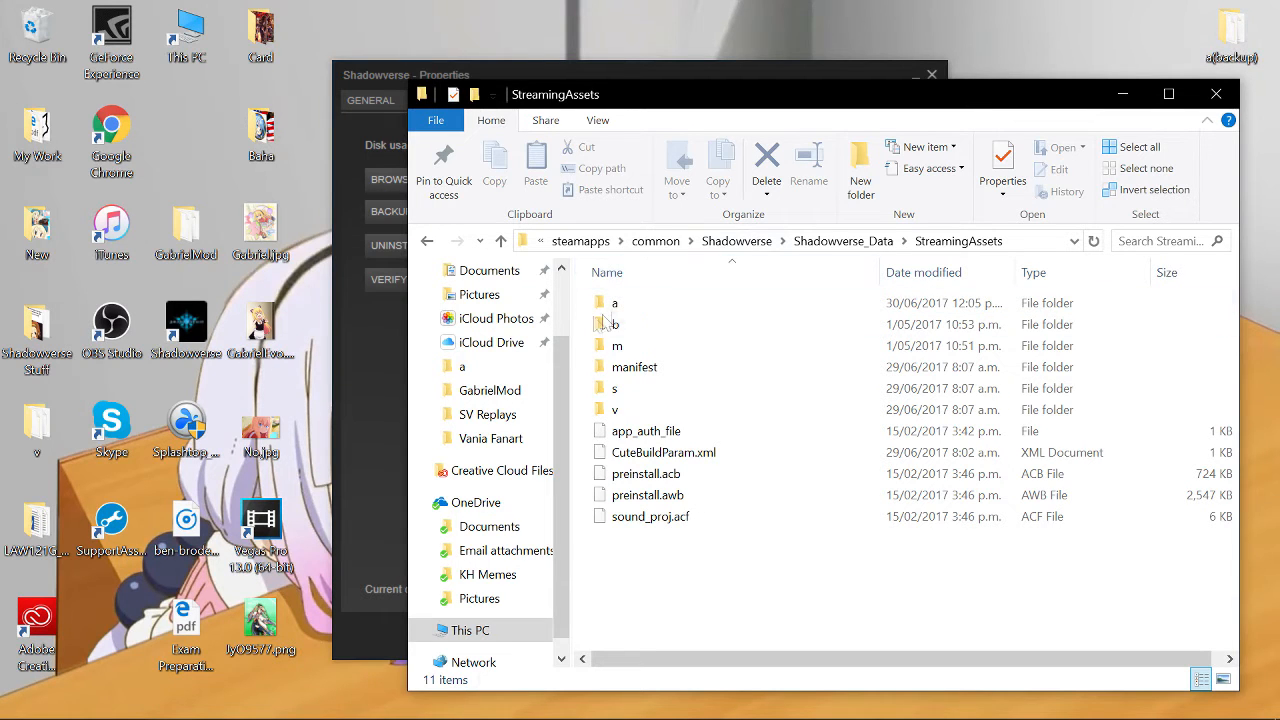
- Open folder a and search it for card_101041010
mouse_move(634, 310)
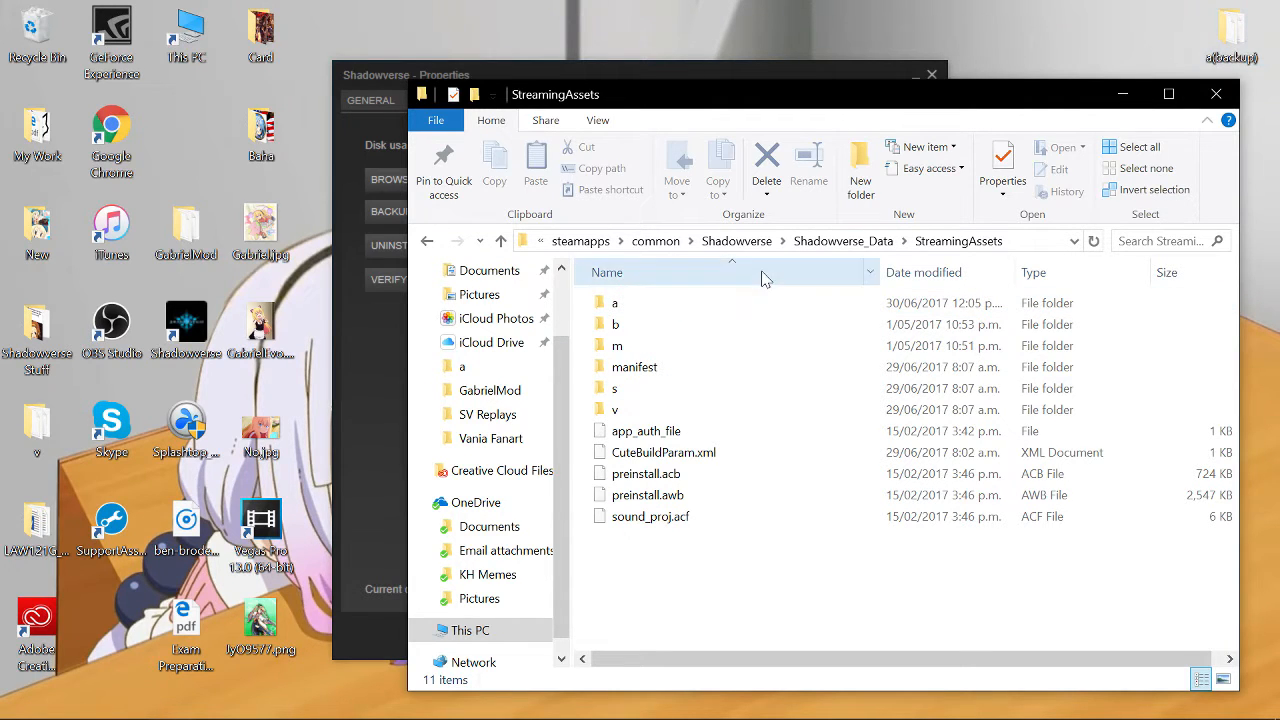
double_click(642, 312)
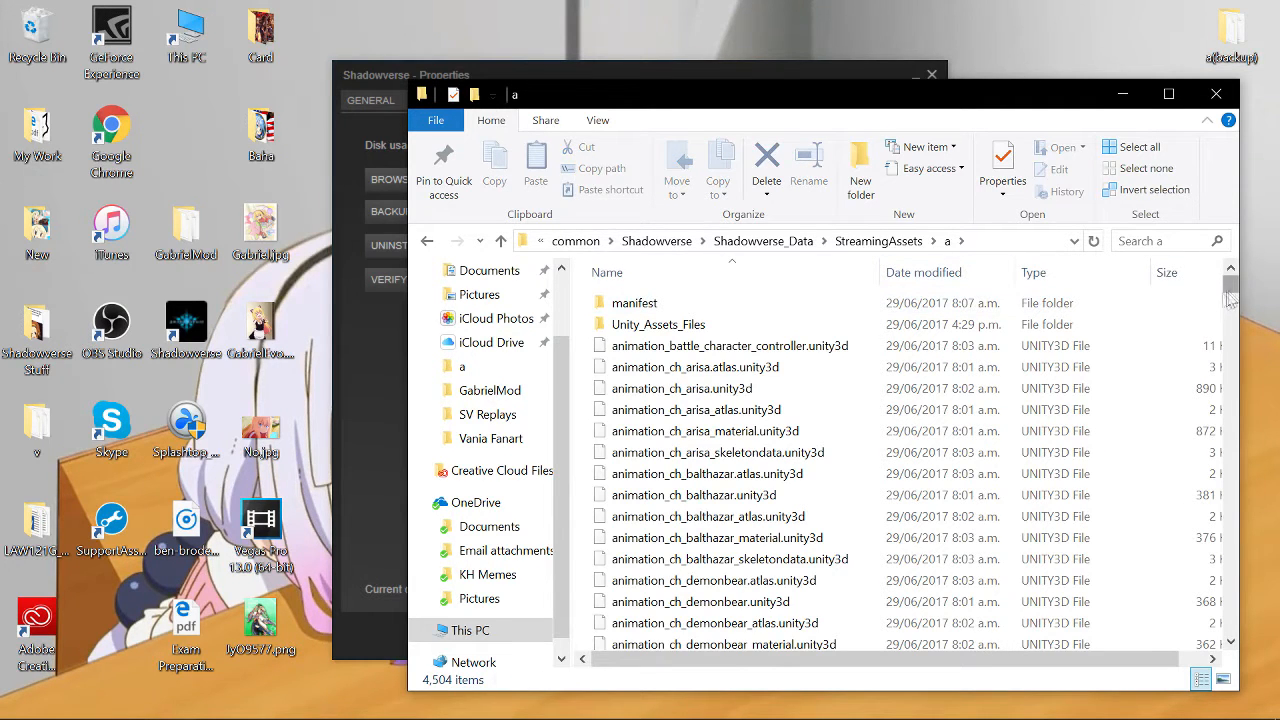
drag(1235, 290, 1231, 322)
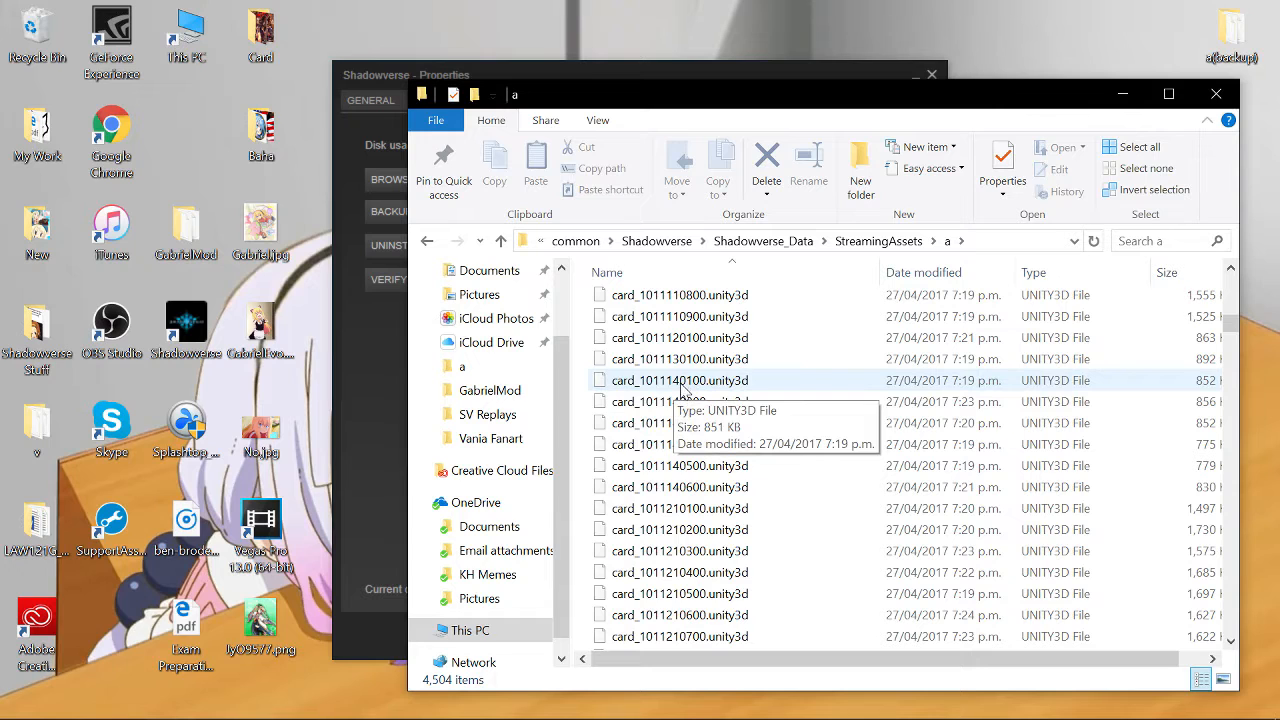
click(1150, 241)
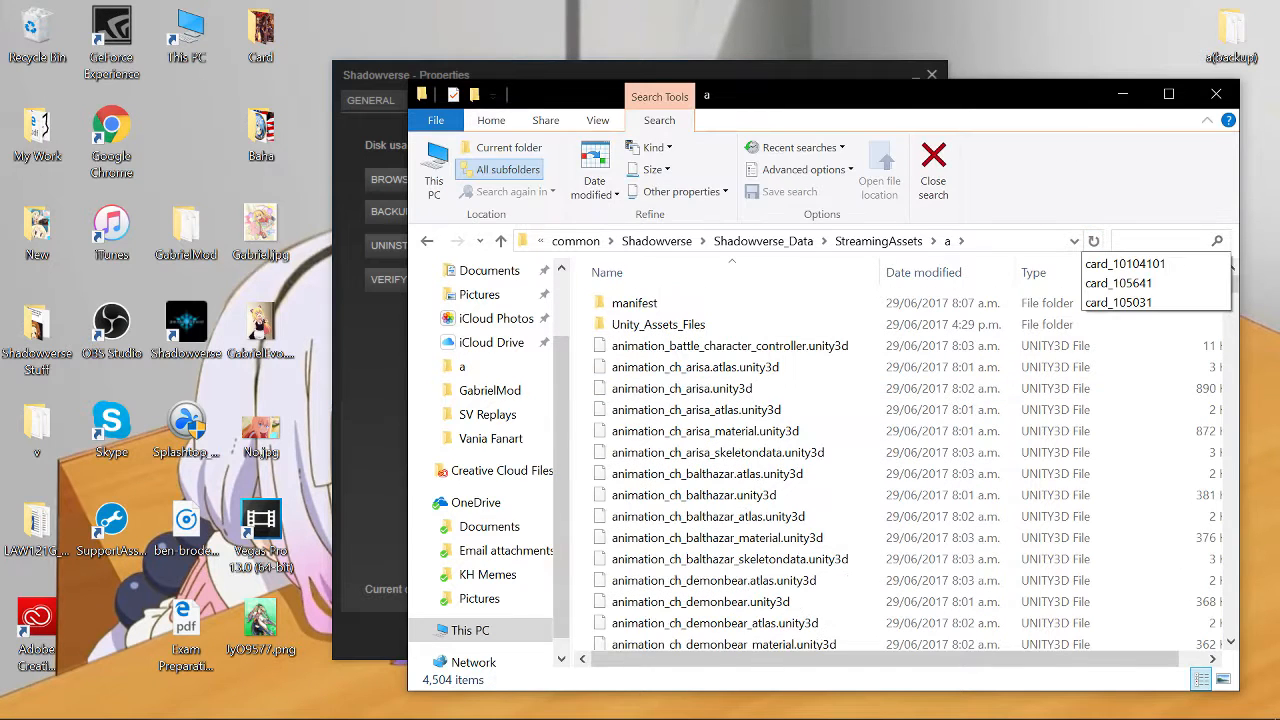
text(card_101041010)
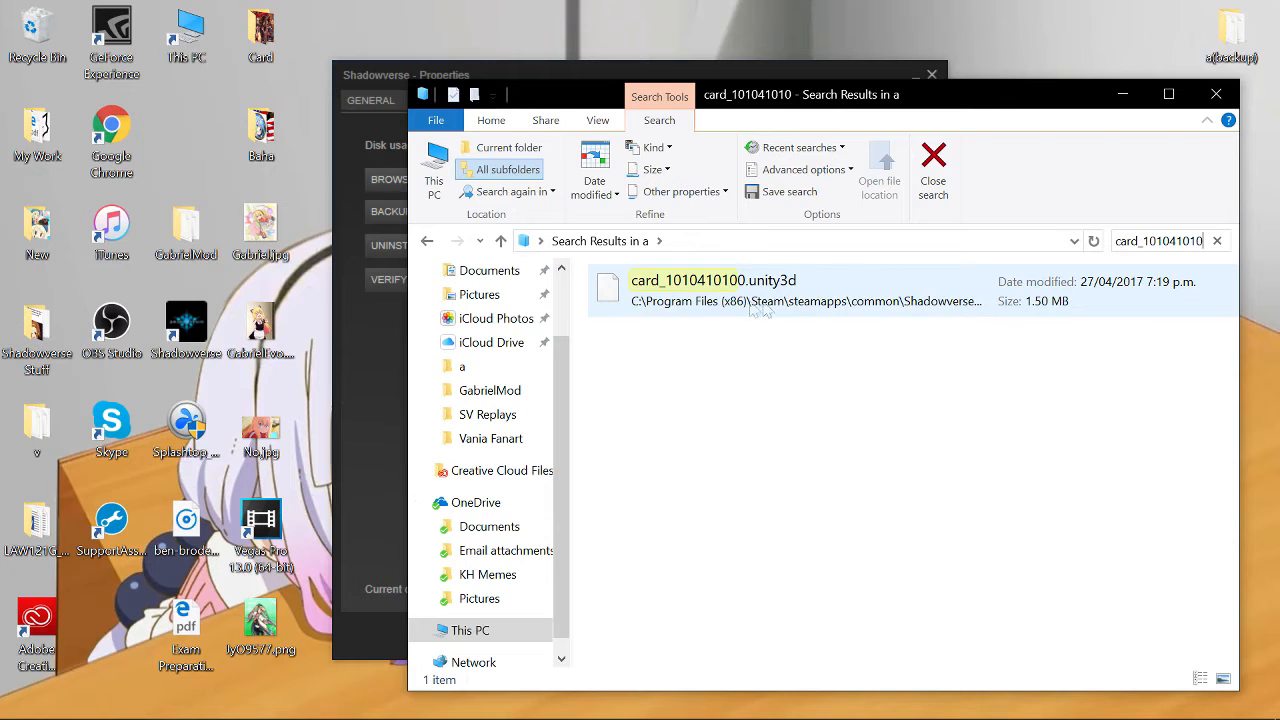
- Minimize the file window, close the properties dialog, launch UnityEX and start opening a Unity archive
click(1125, 97)
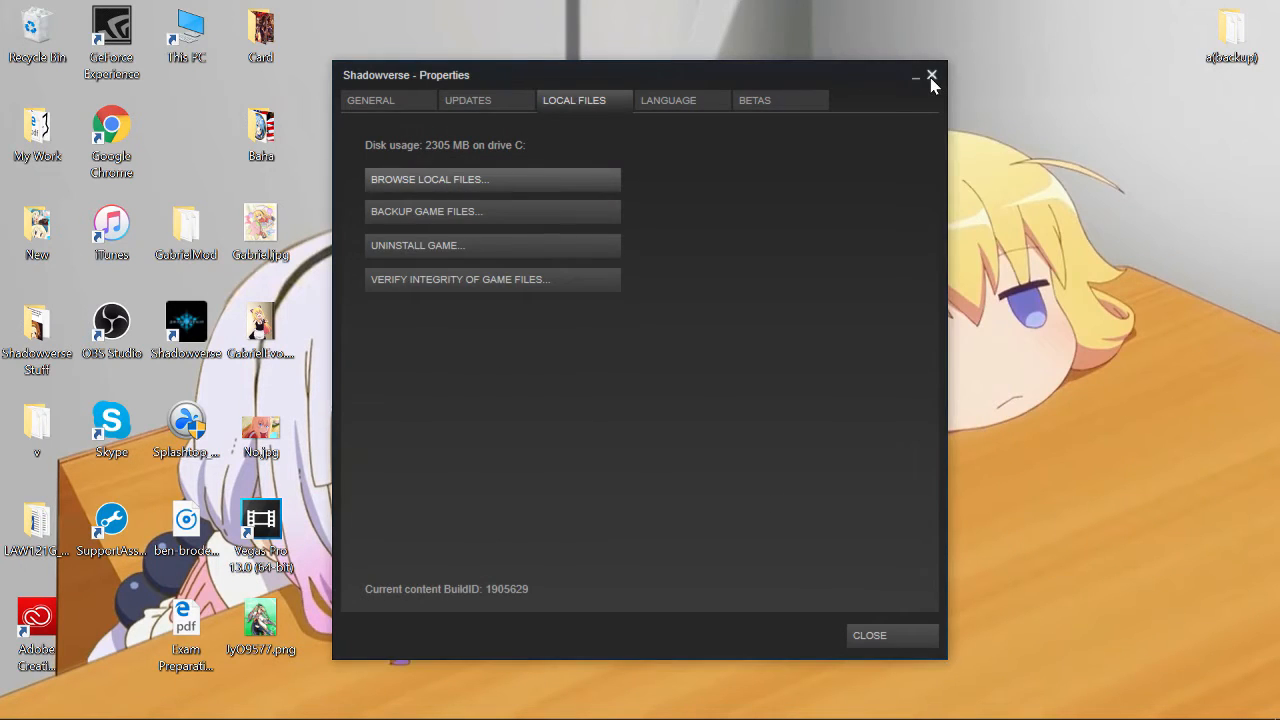
click(931, 77)
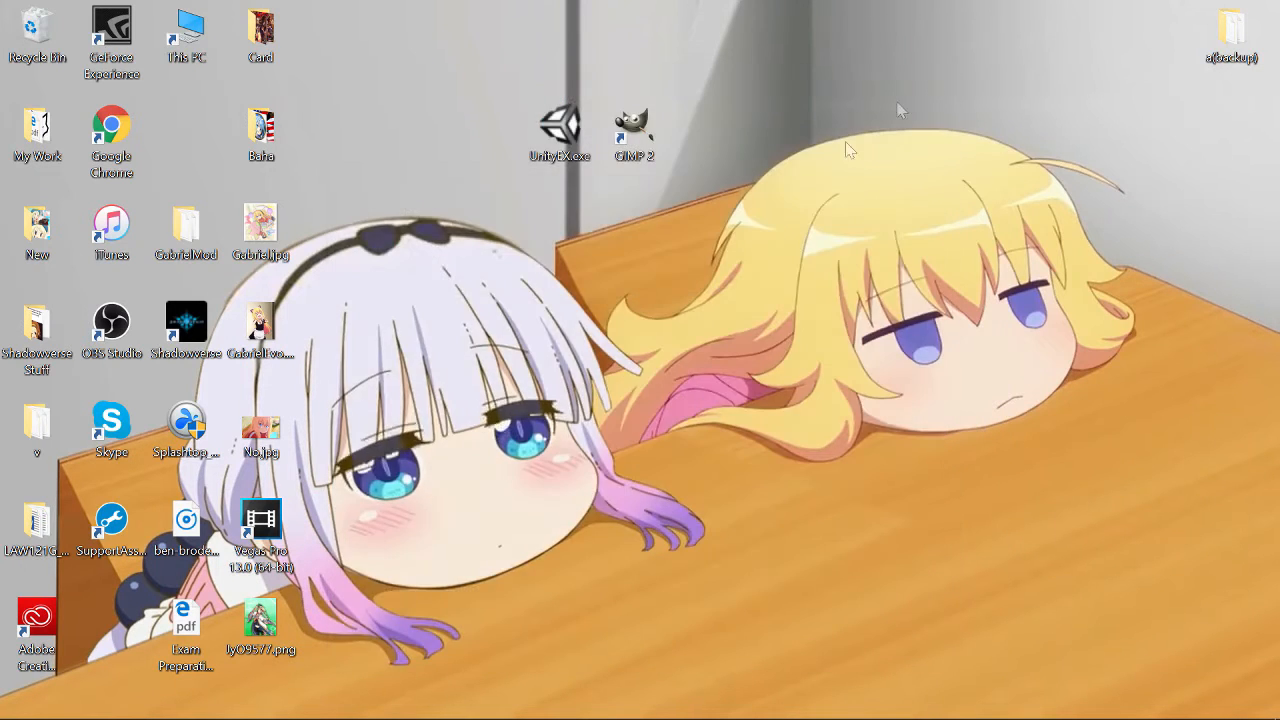
double_click(562, 127)
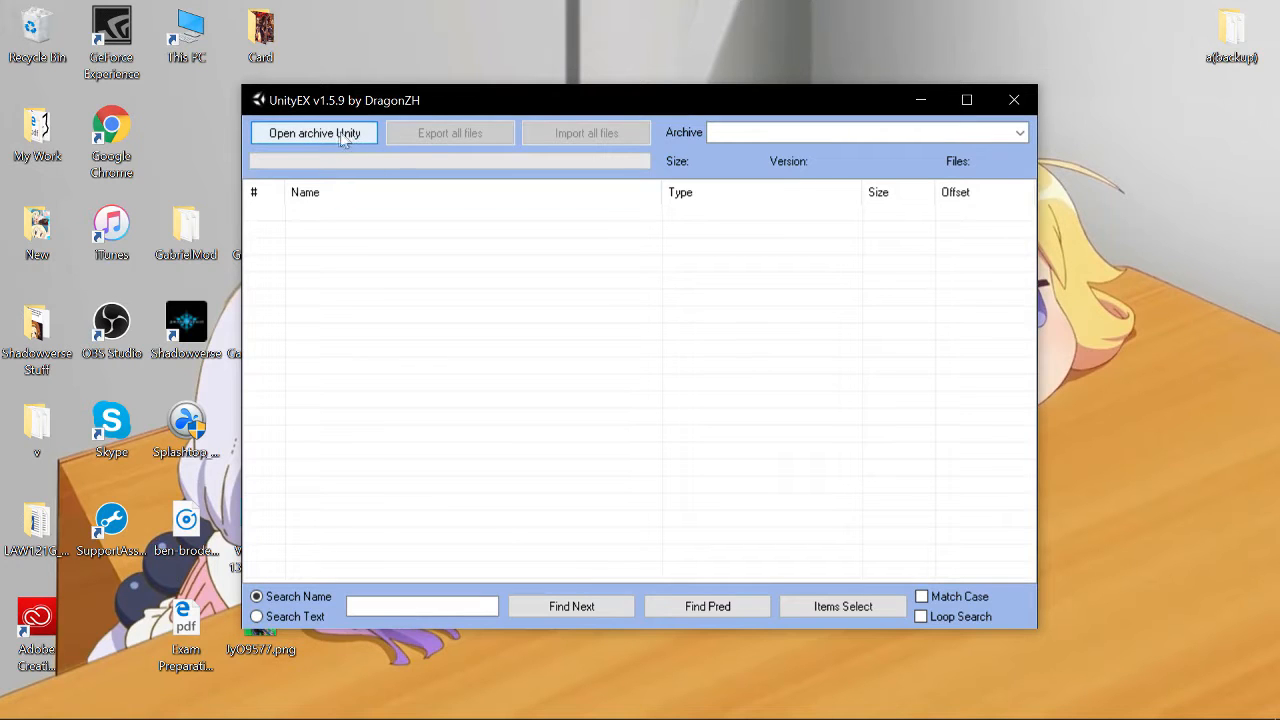
click(343, 136)
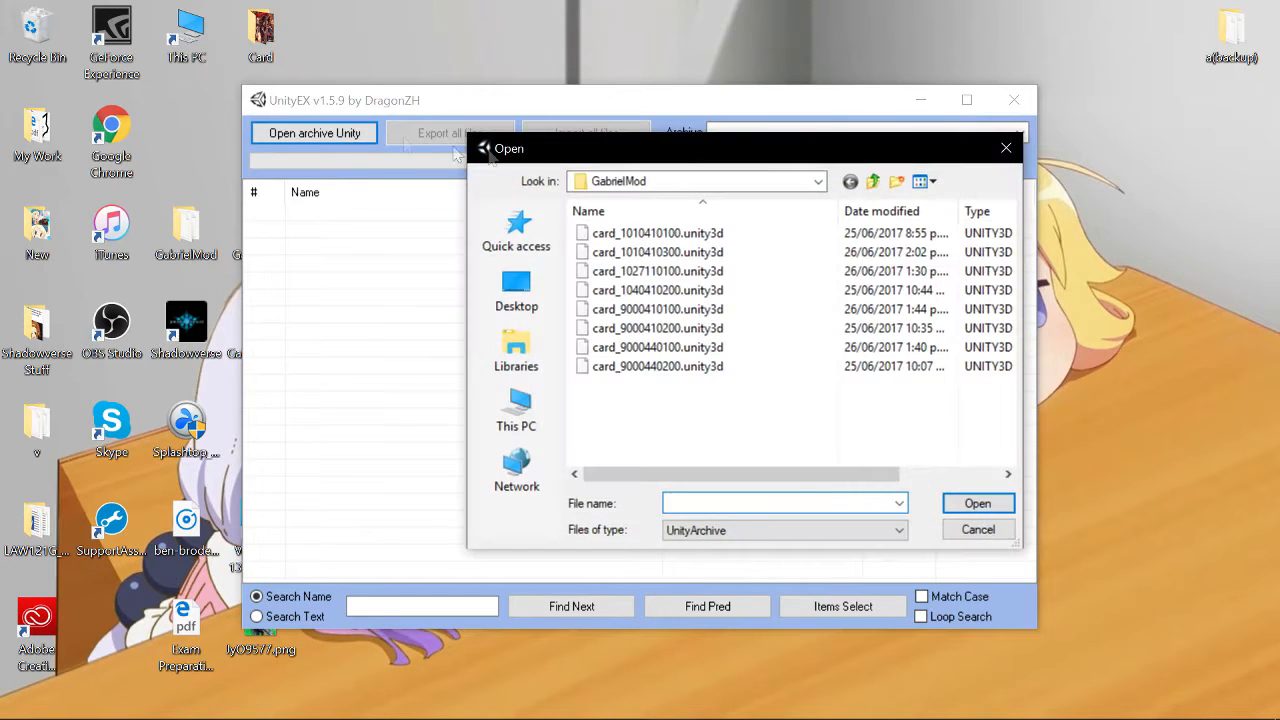
- In the archive open dialog, browse from This PC to OS (C:), Program Files (x86), Steam and steamapps
click(528, 422)
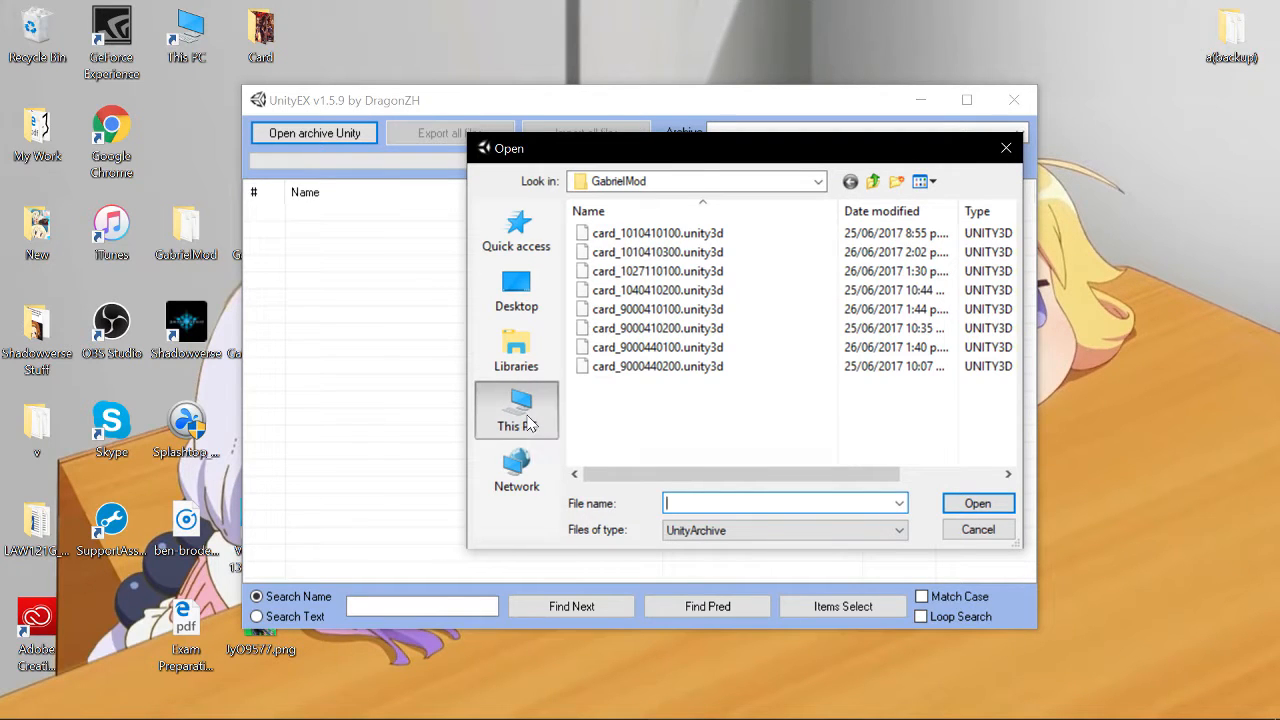
drag(1010, 345, 1006, 434)
double_click(655, 455)
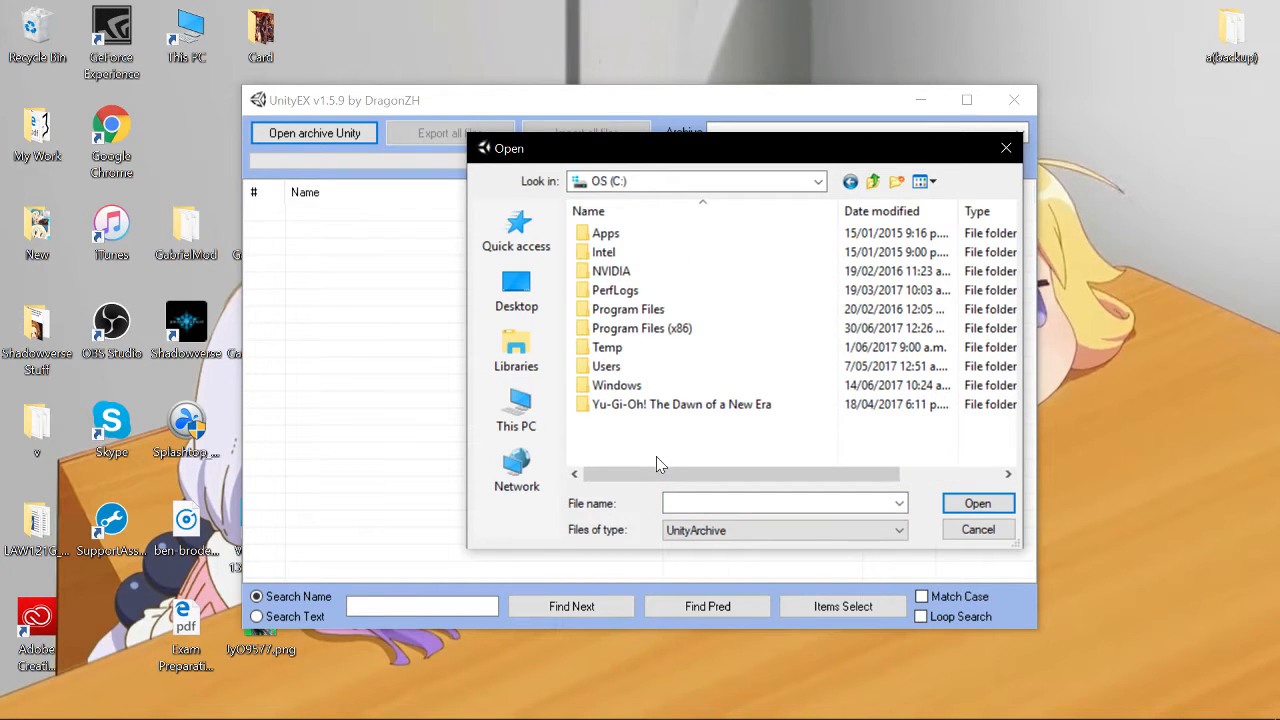
double_click(645, 330)
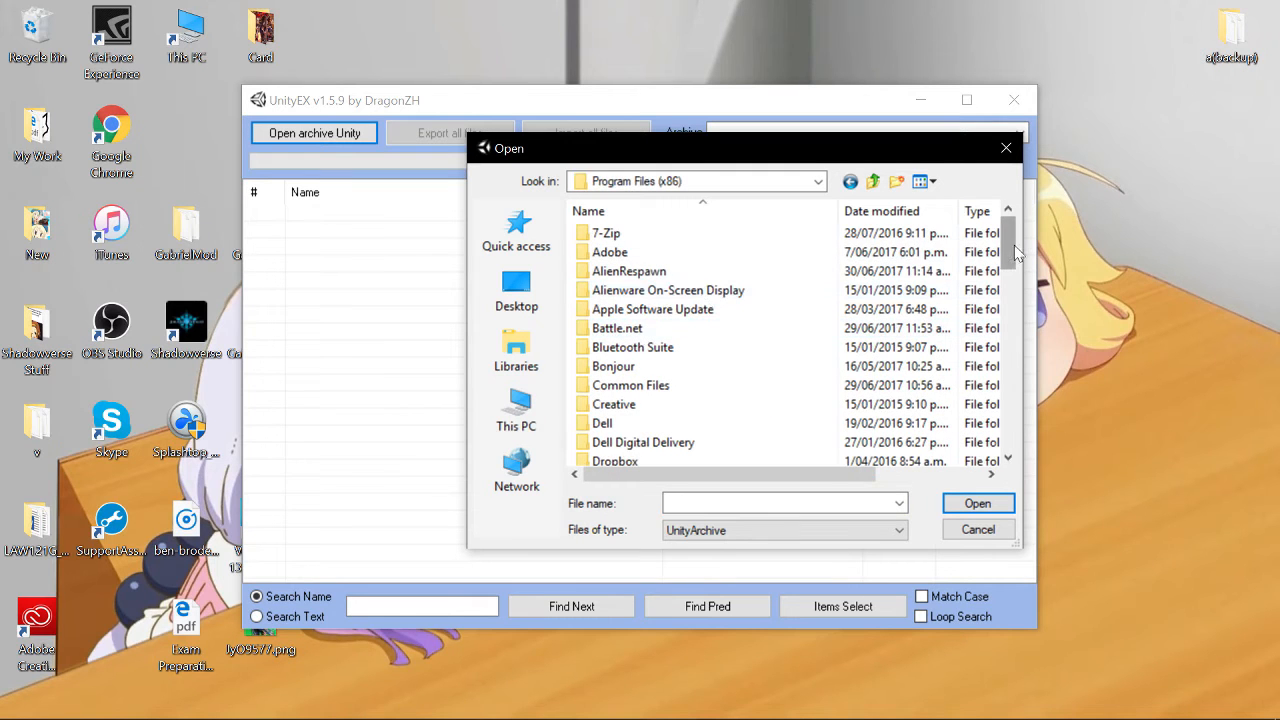
drag(1012, 252, 1008, 378)
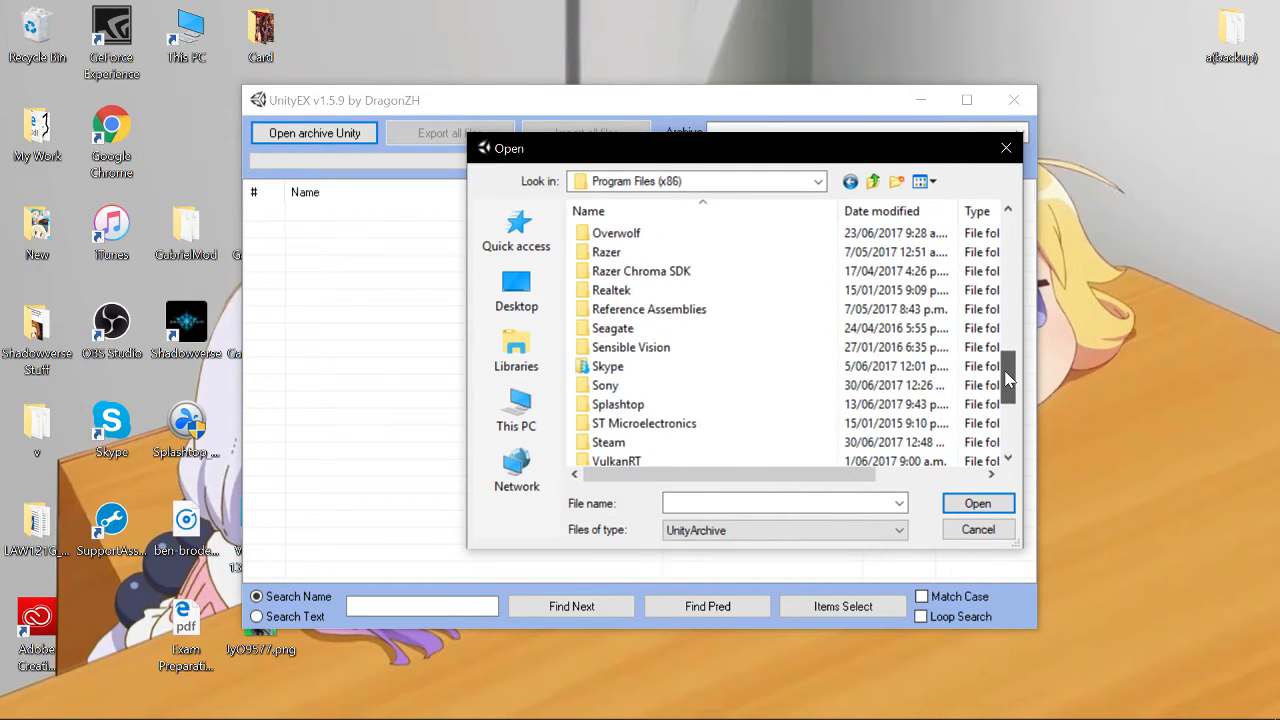
double_click(632, 445)
drag(1008, 252, 1008, 356)
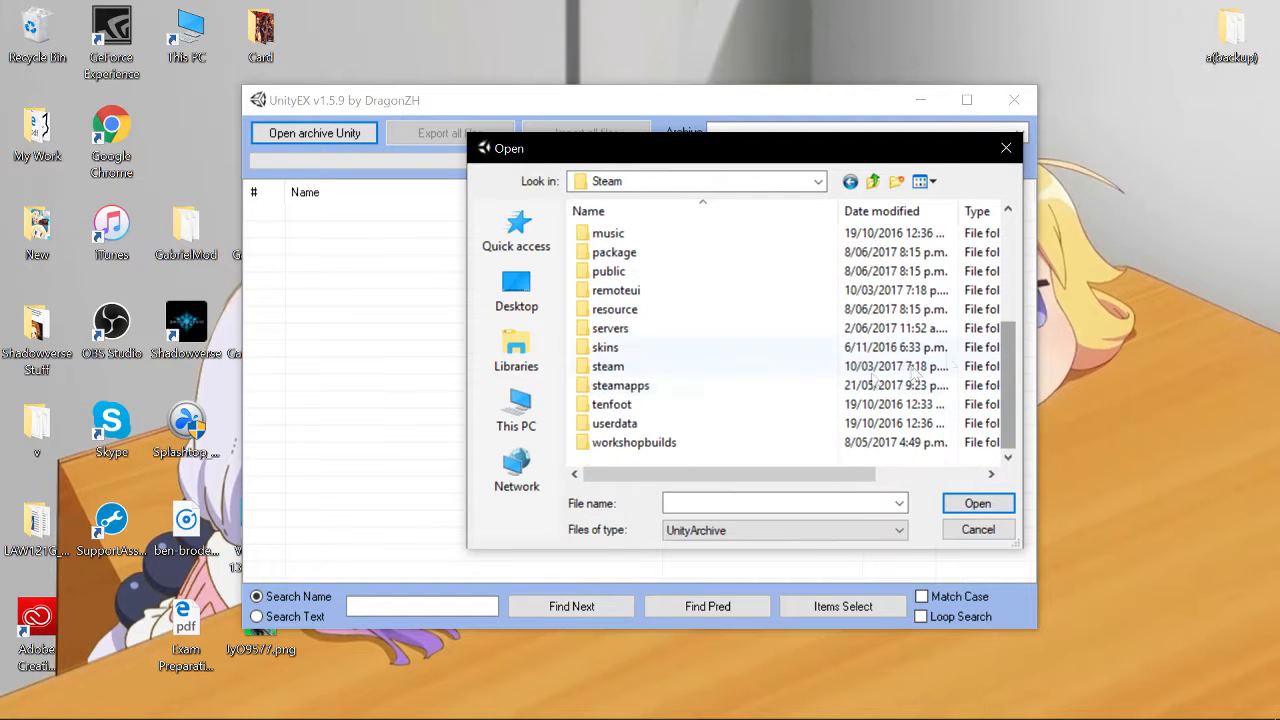
double_click(622, 386)
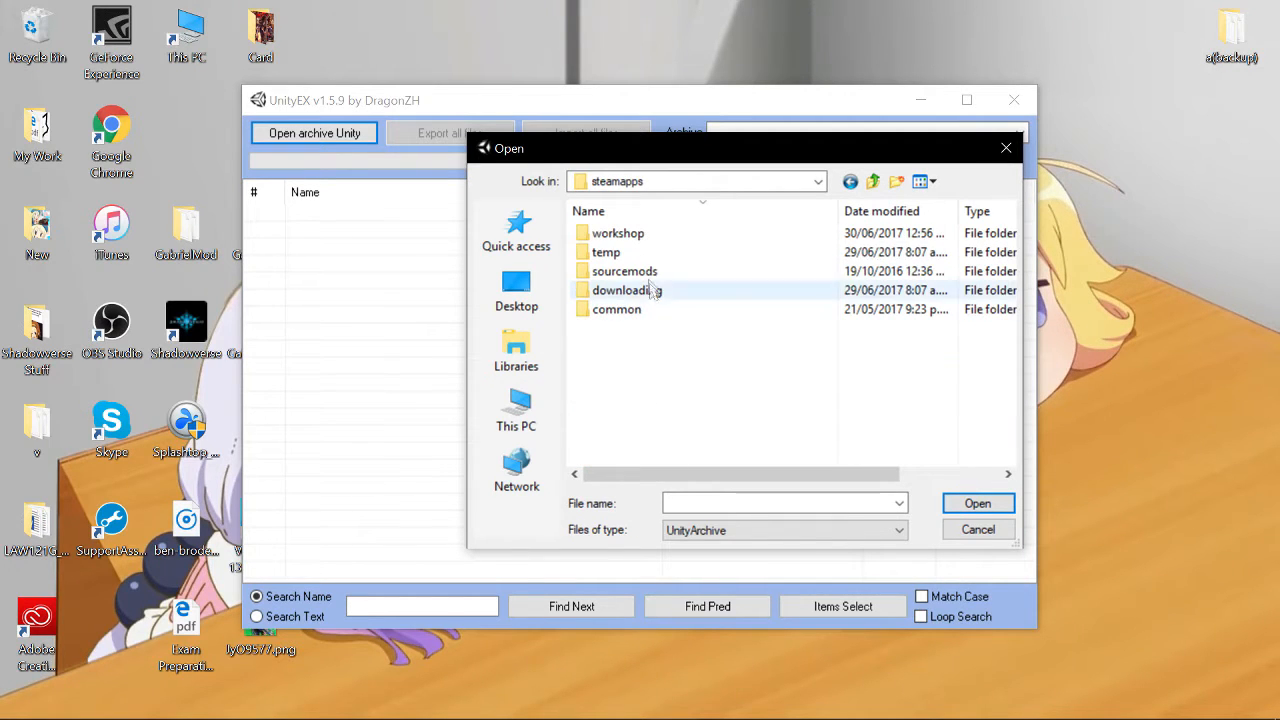
- Continue into common, Shadowverse_Data, StreamingAssets and folder a
double_click(632, 312)
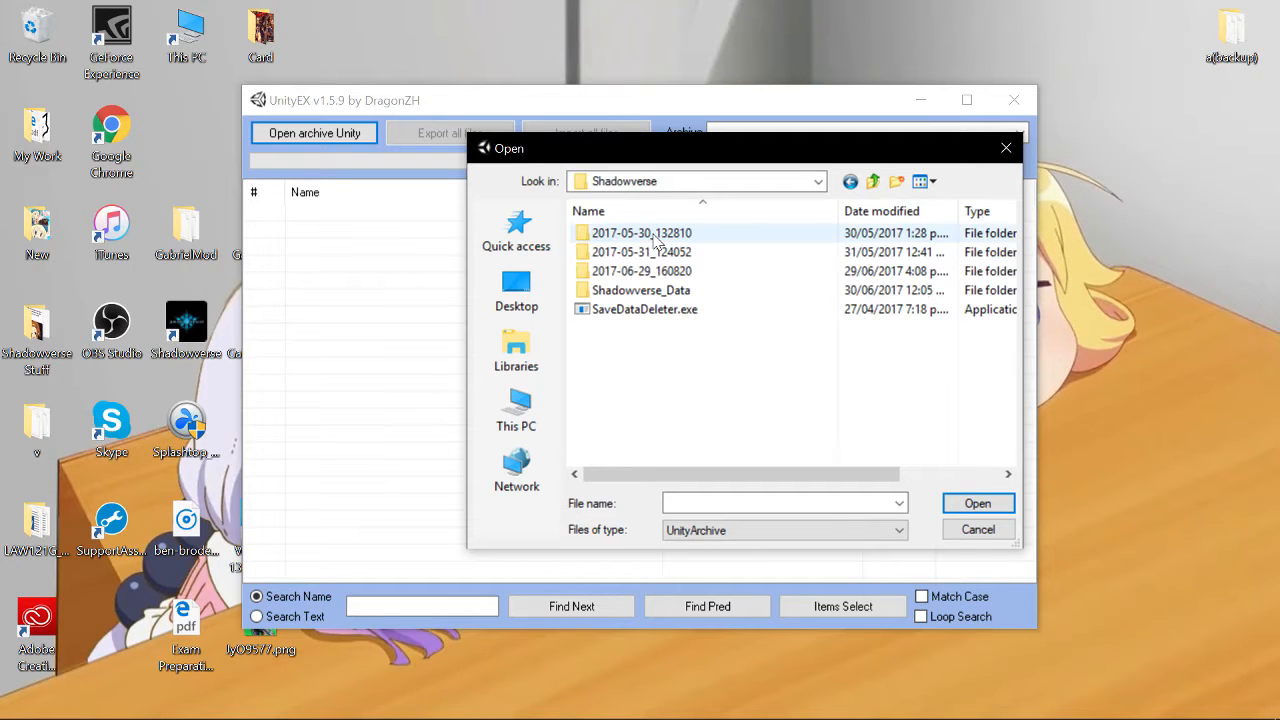
double_click(617, 291)
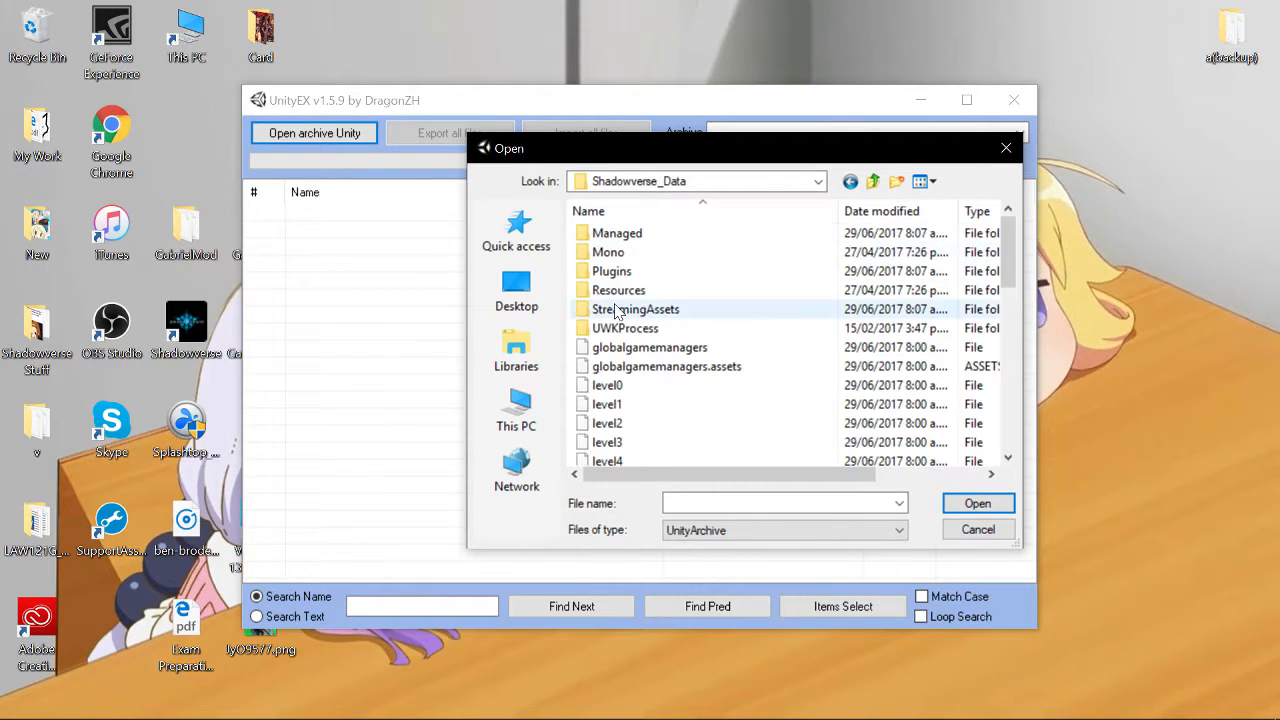
double_click(629, 311)
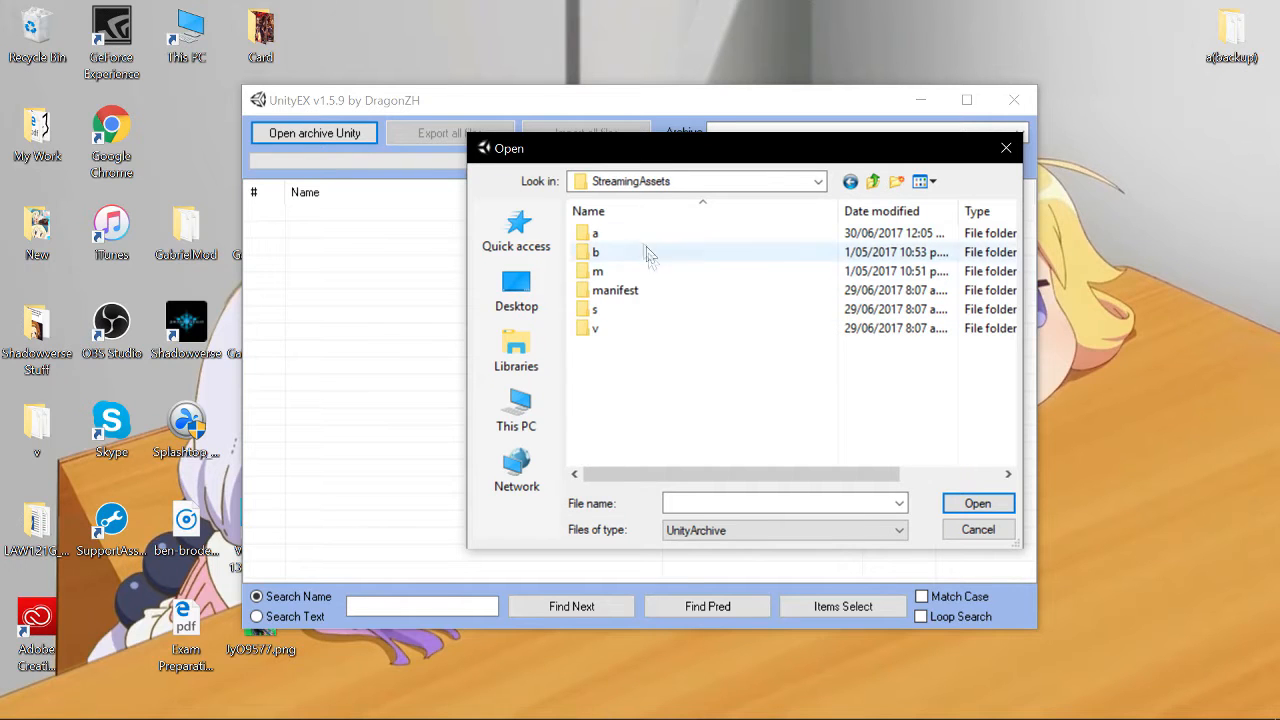
double_click(613, 238)
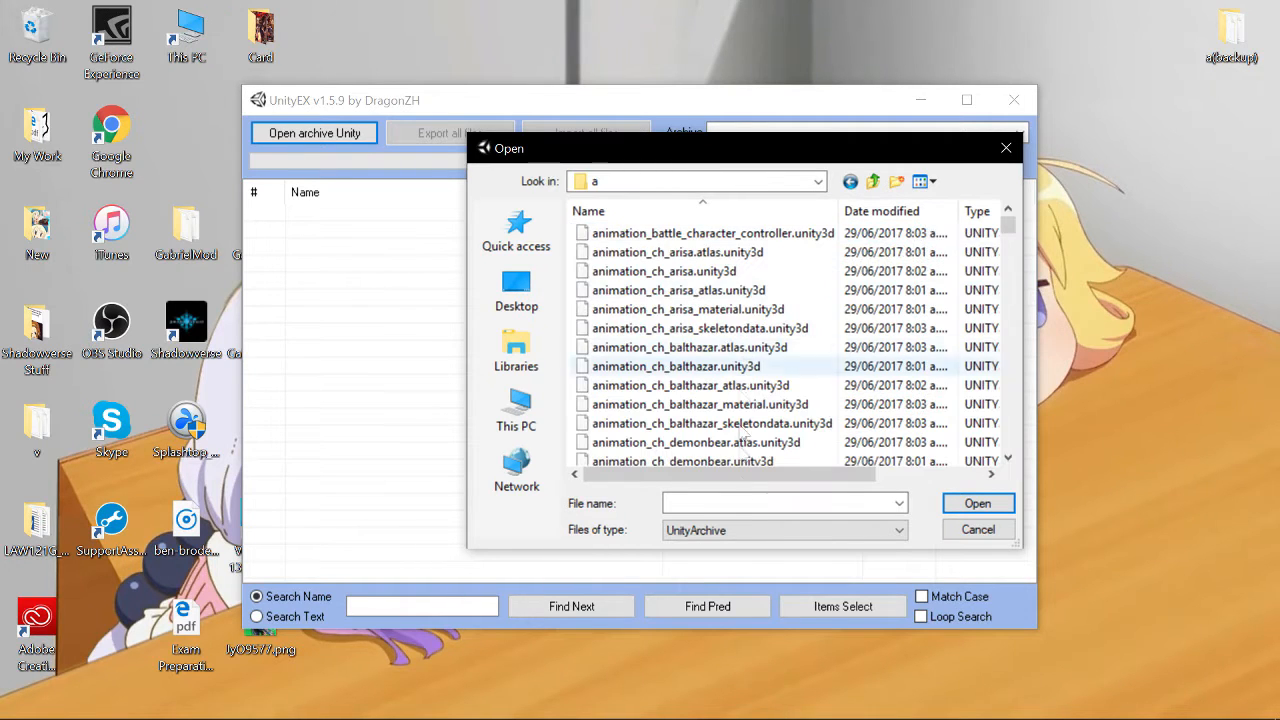
- Open card_1010410100.unity3d by searching for card_101041010, export all its files, and minimize UnityEX
click(668, 503)
text(card)
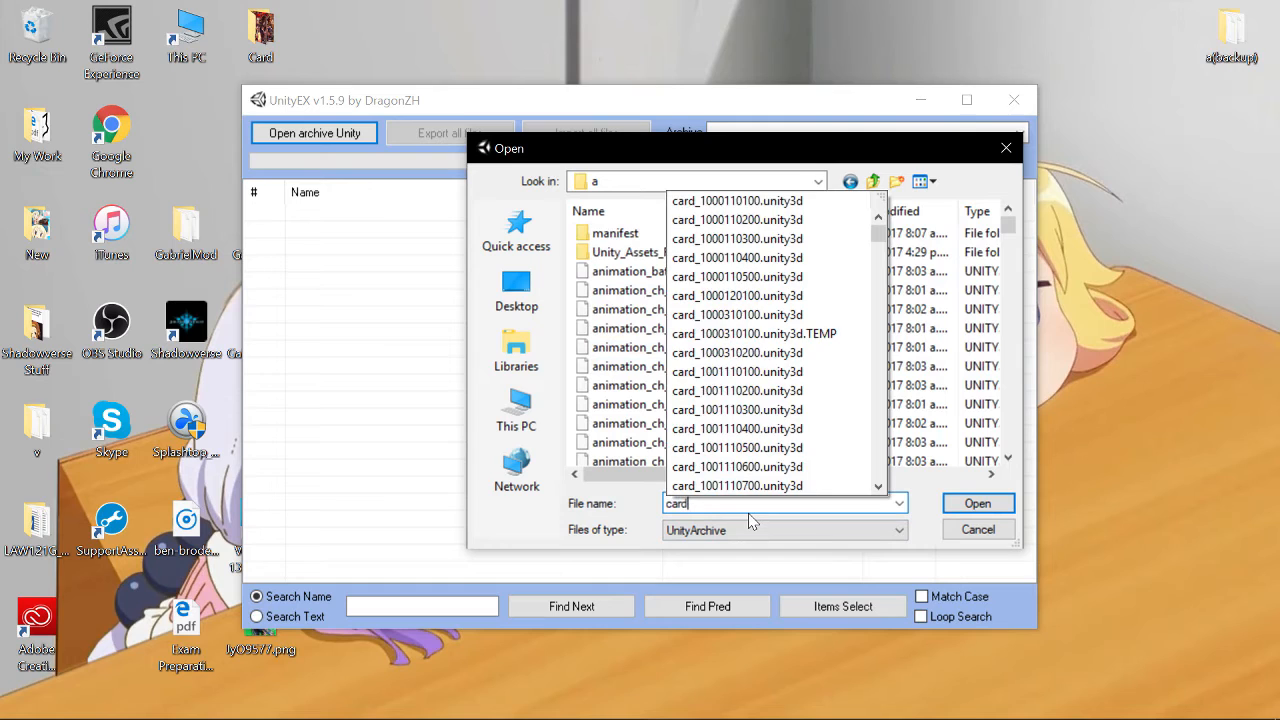
text(_101041010)
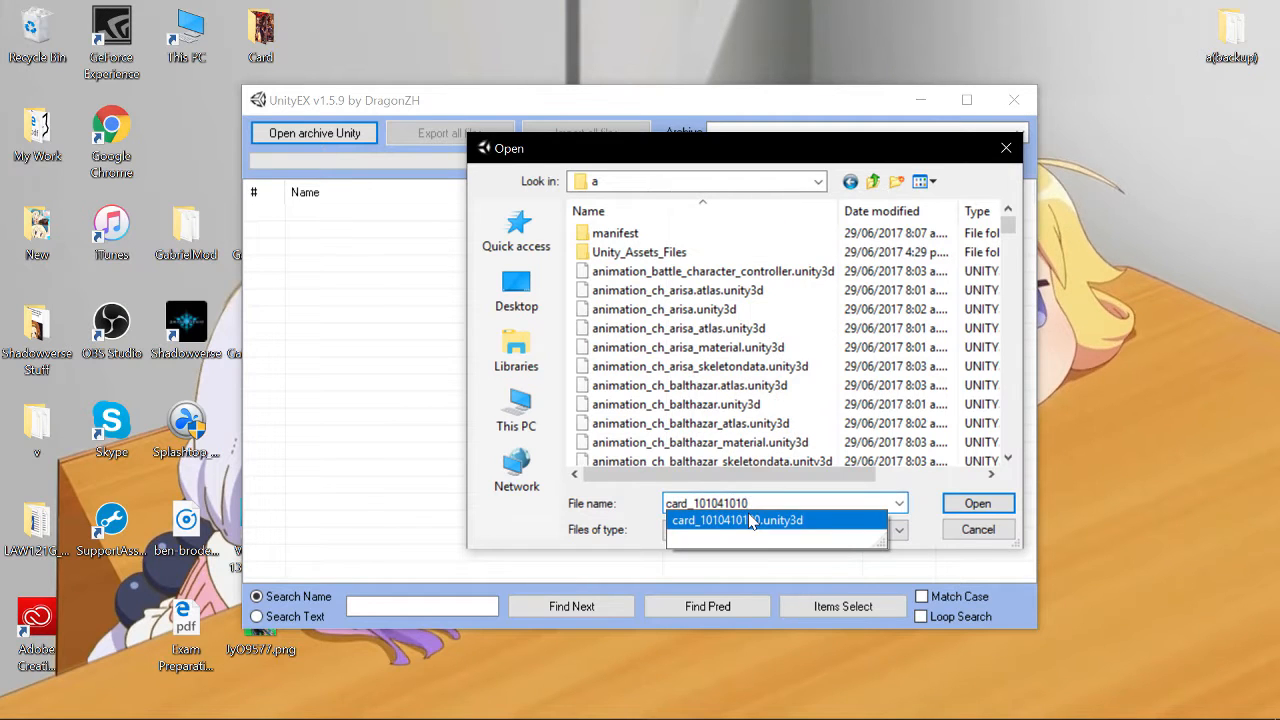
click(745, 521)
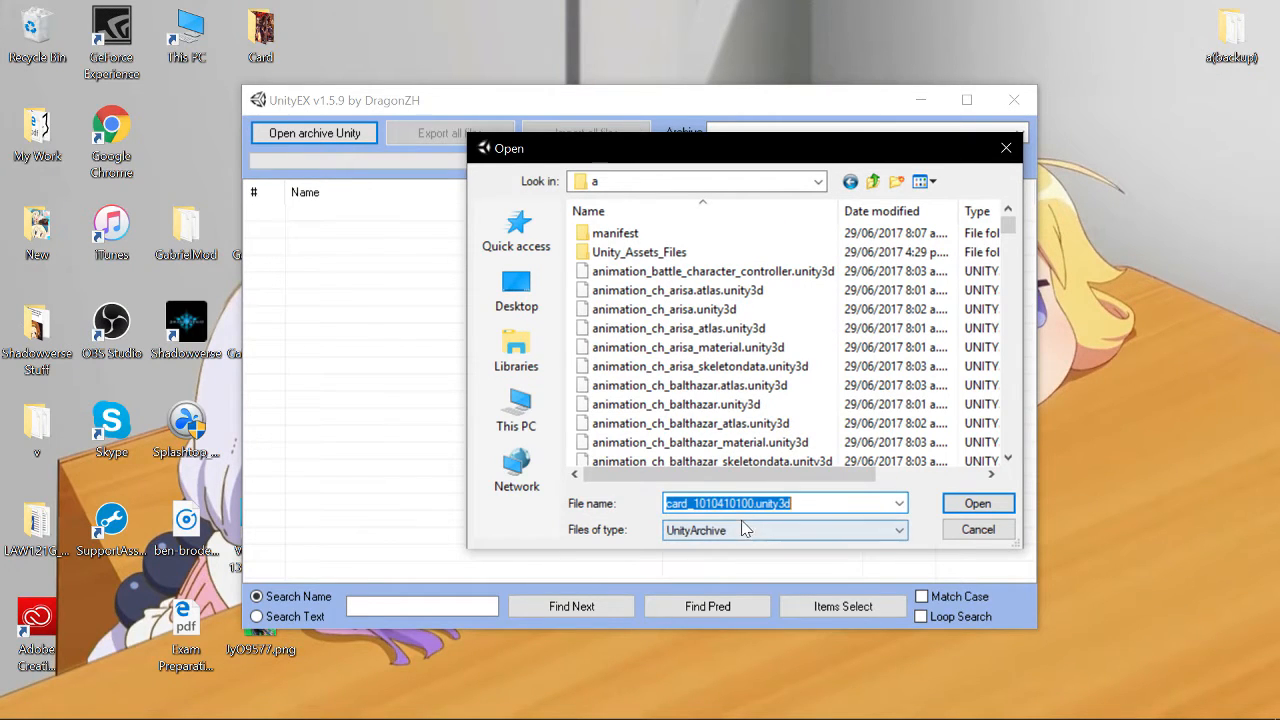
click(977, 510)
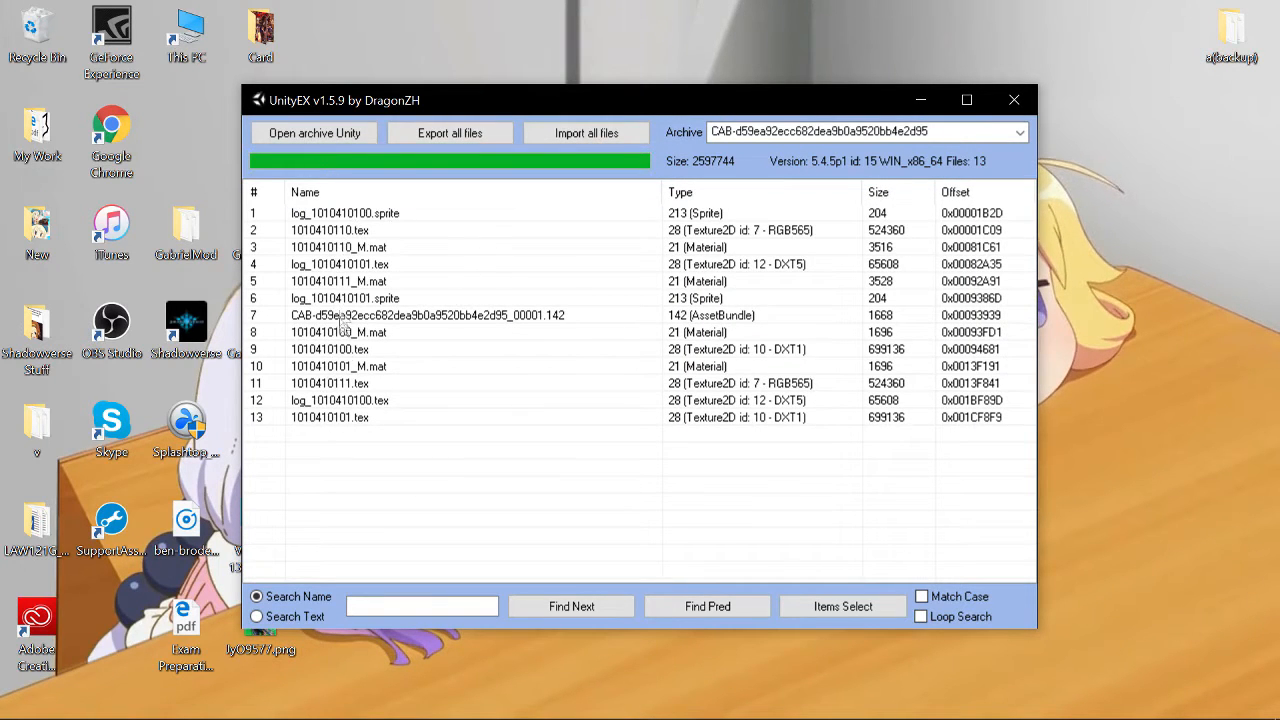
click(455, 136)
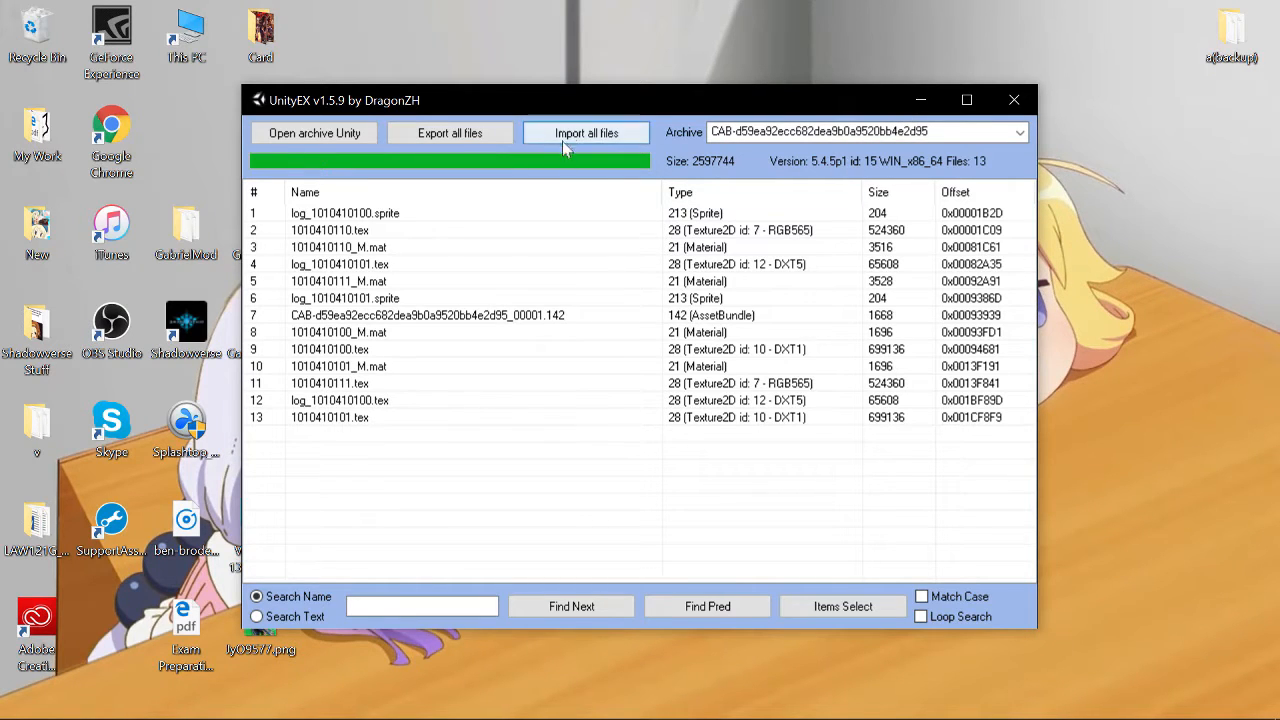
click(922, 100)
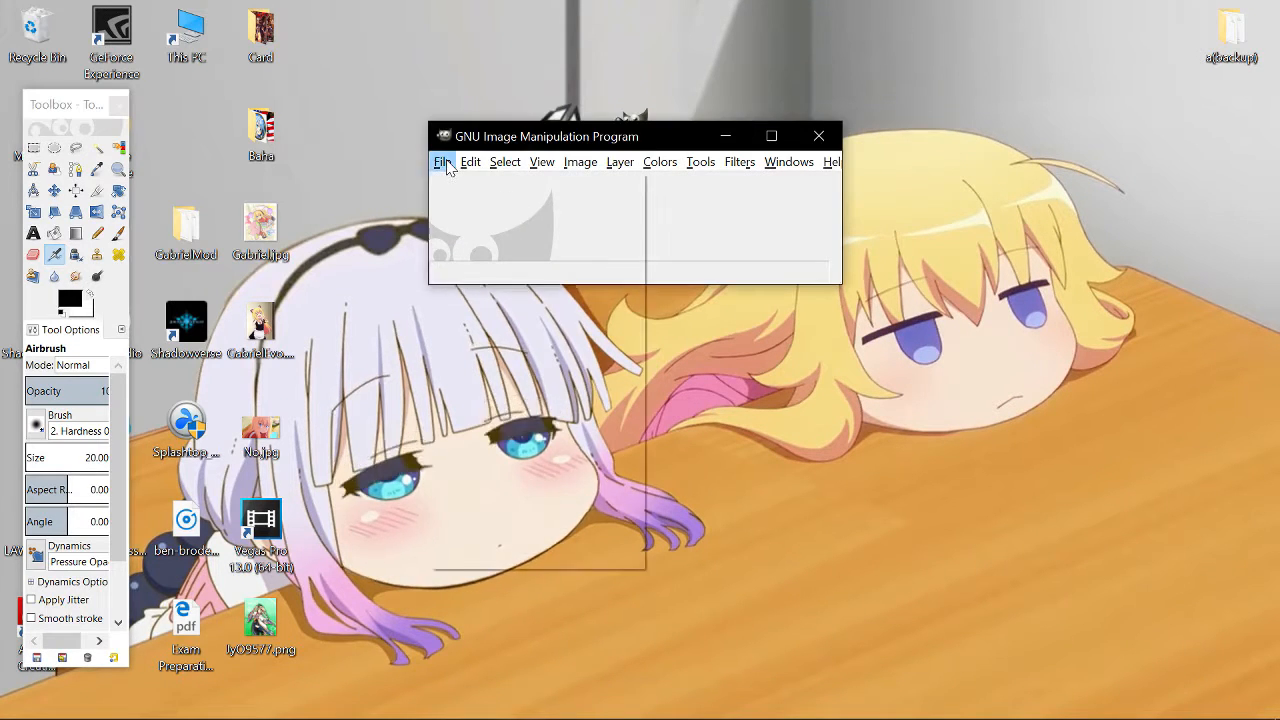
- In GIMP, start opening an image and browse to OS (C:), Program Files (x86) and Steam
click(446, 162)
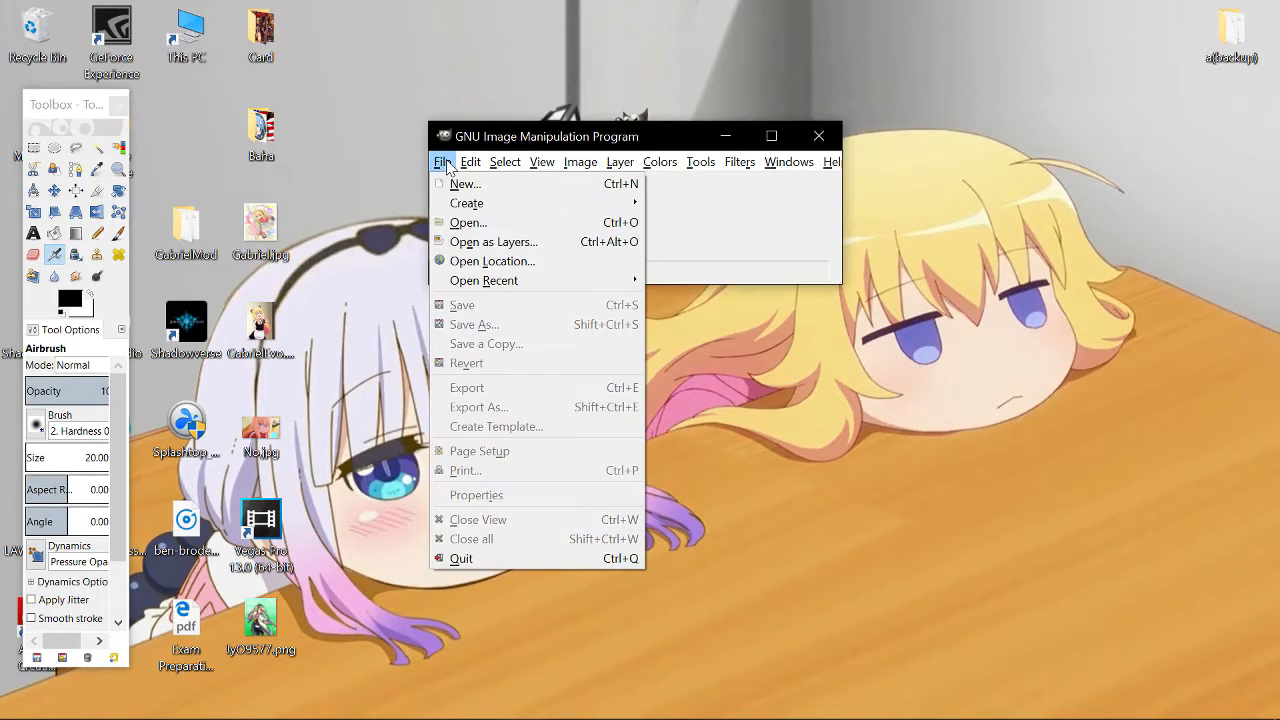
click(447, 223)
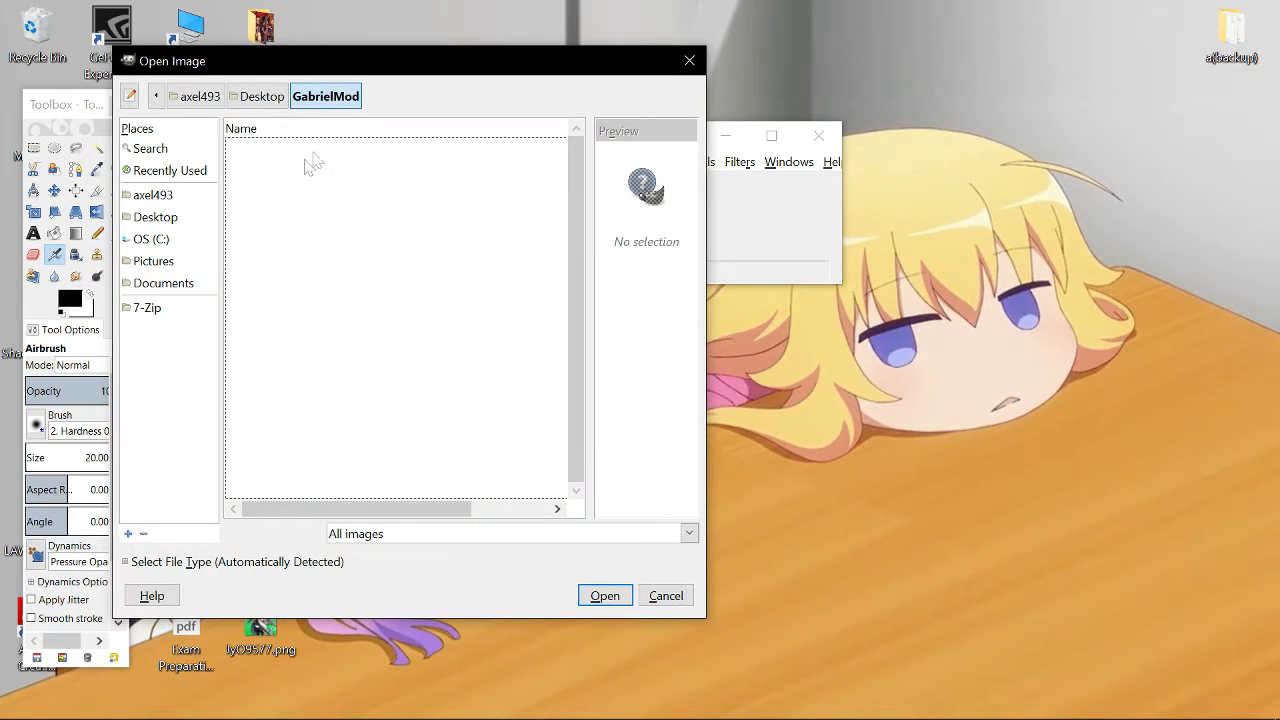
click(148, 241)
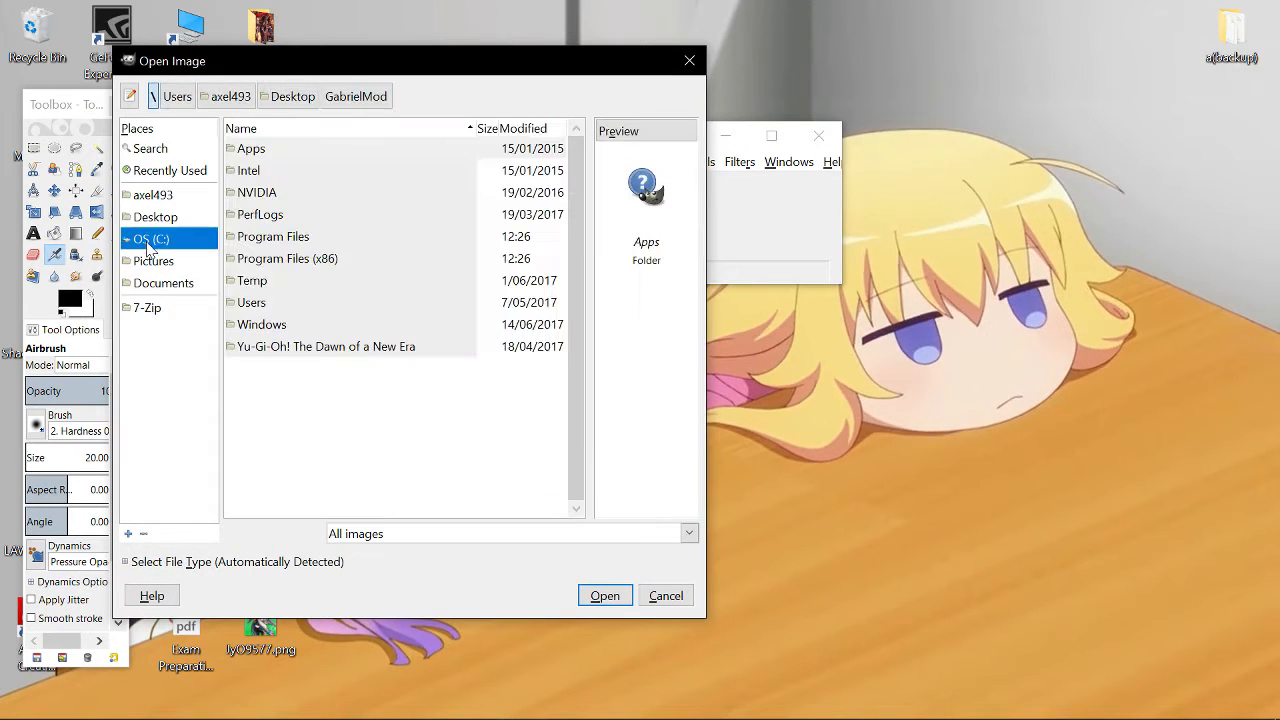
double_click(287, 259)
drag(578, 207, 569, 419)
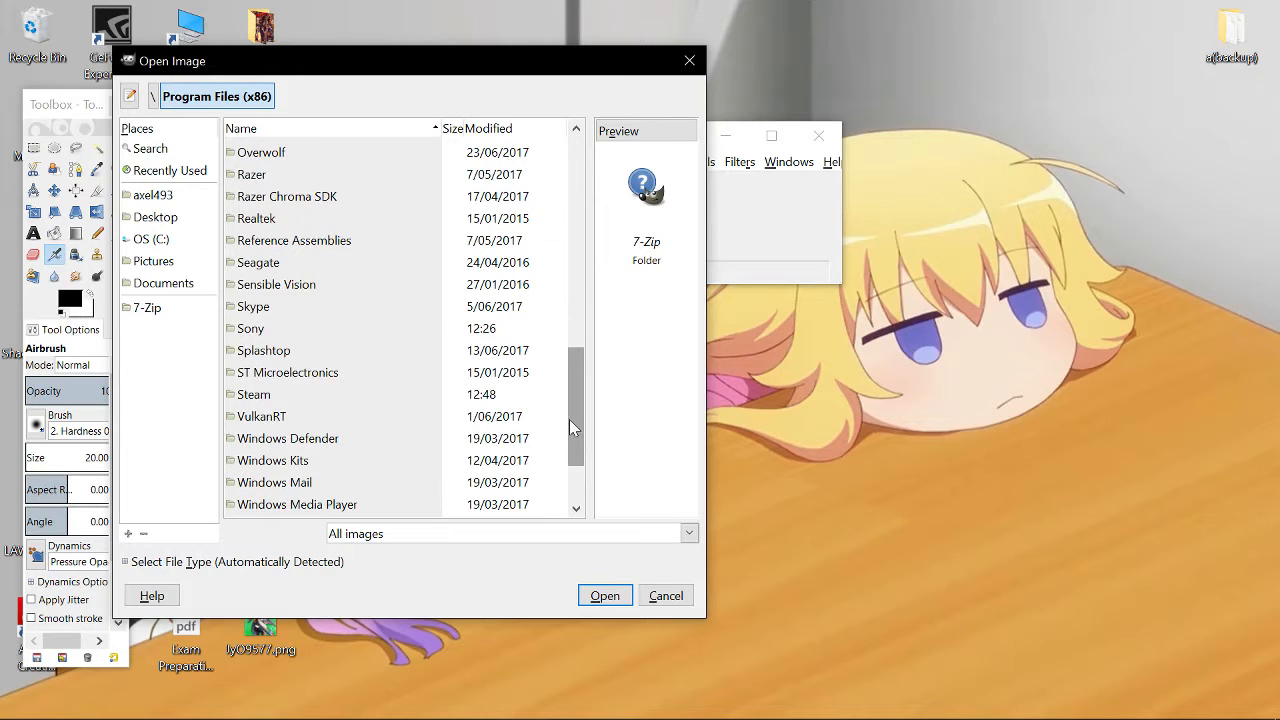
double_click(274, 398)
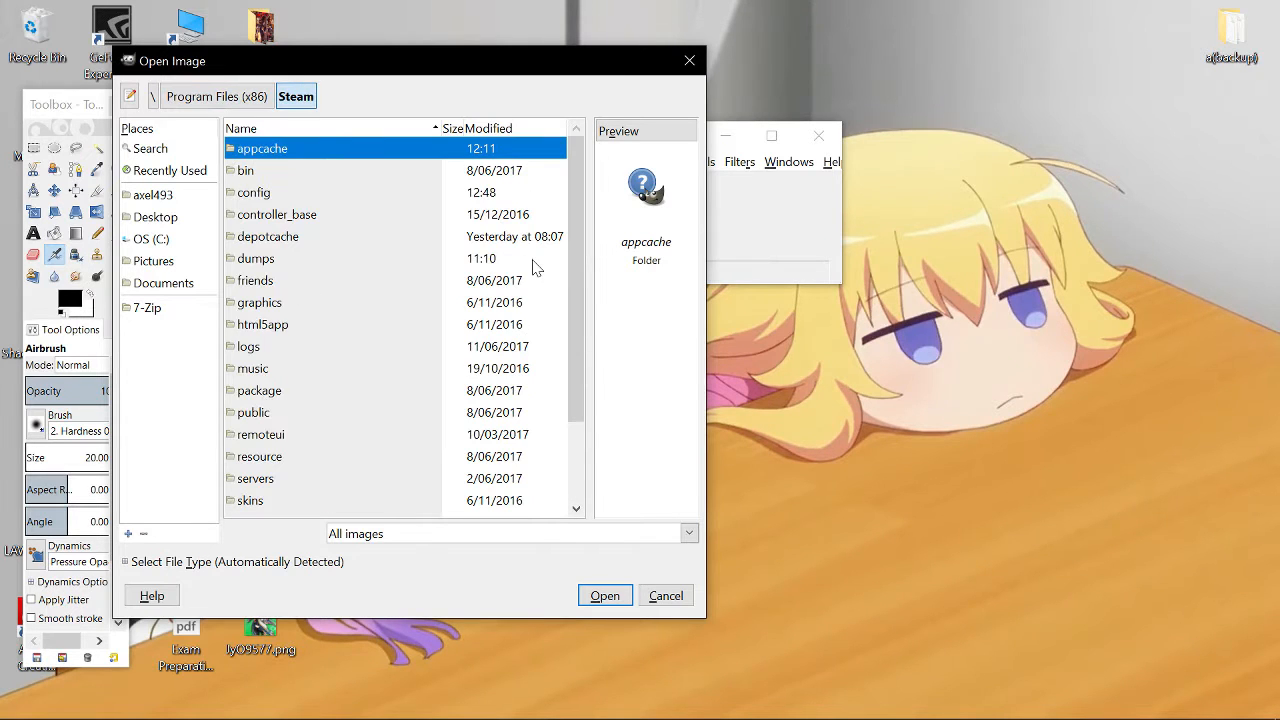
- Navigate through steamapps, common, Shadowverse, Shadowverse_Data and StreamingAssets into folder a
drag(572, 278, 575, 353)
click(270, 447)
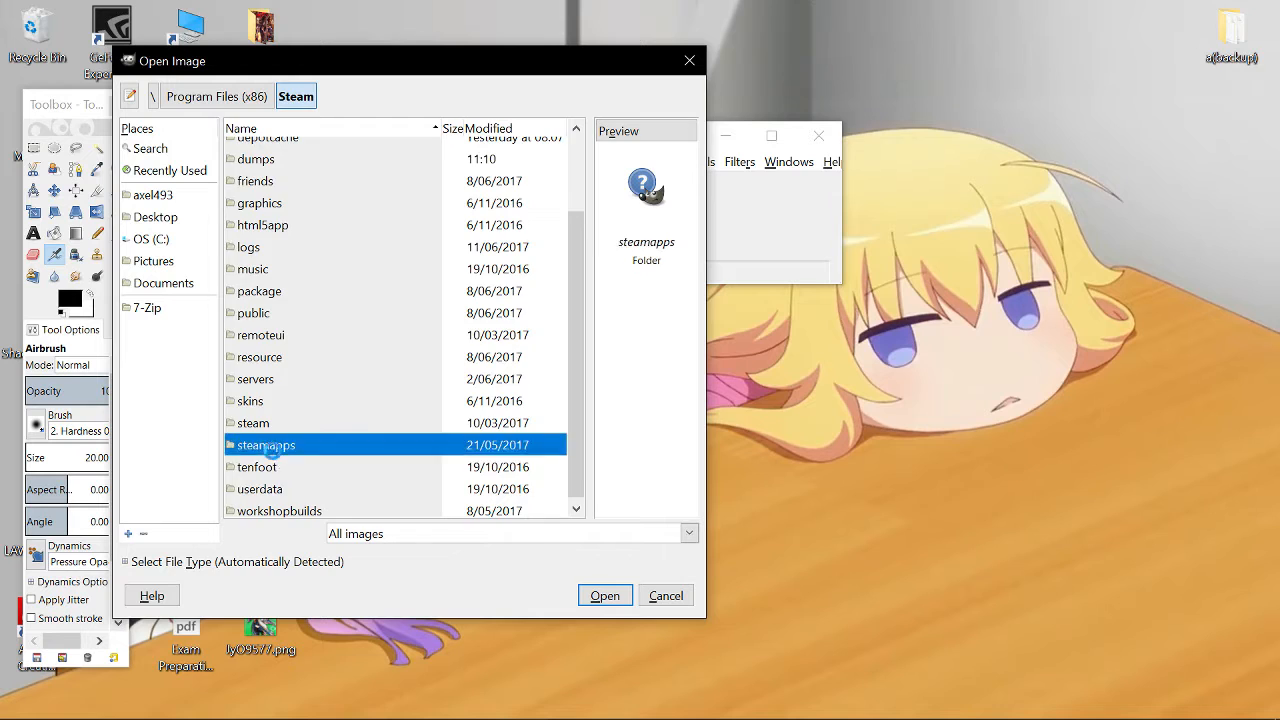
double_click(283, 152)
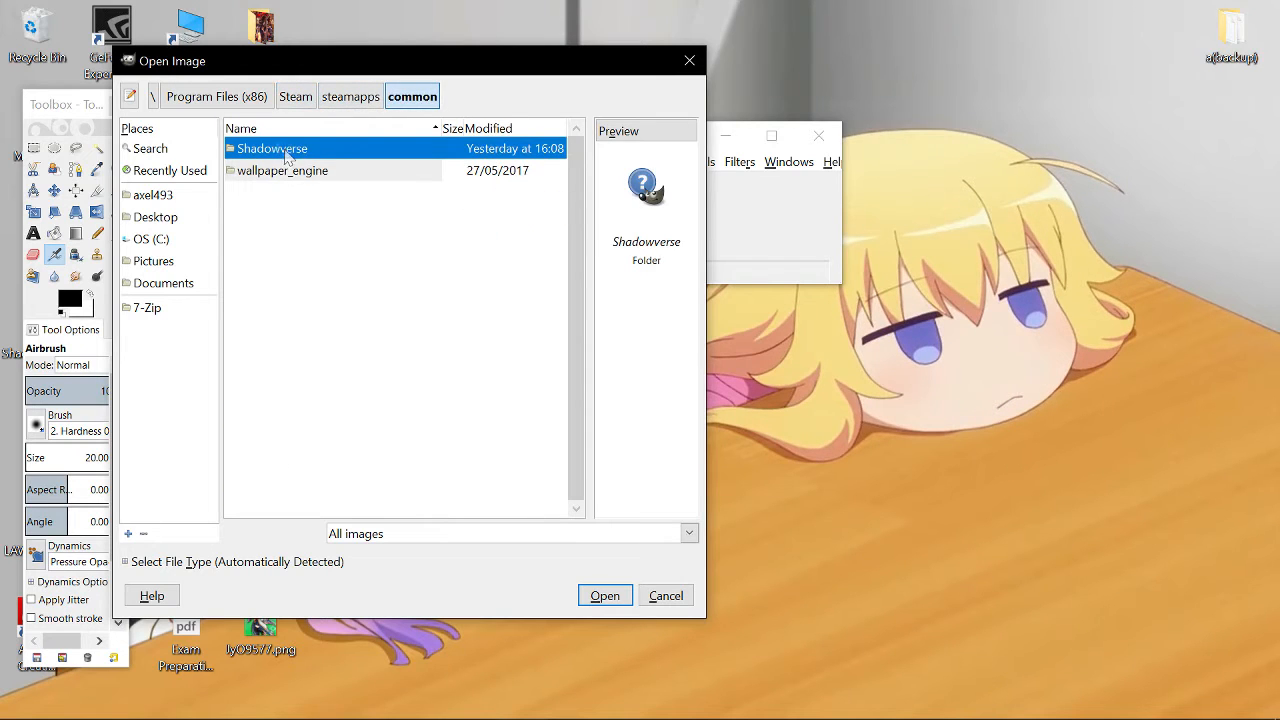
double_click(286, 152)
double_click(289, 214)
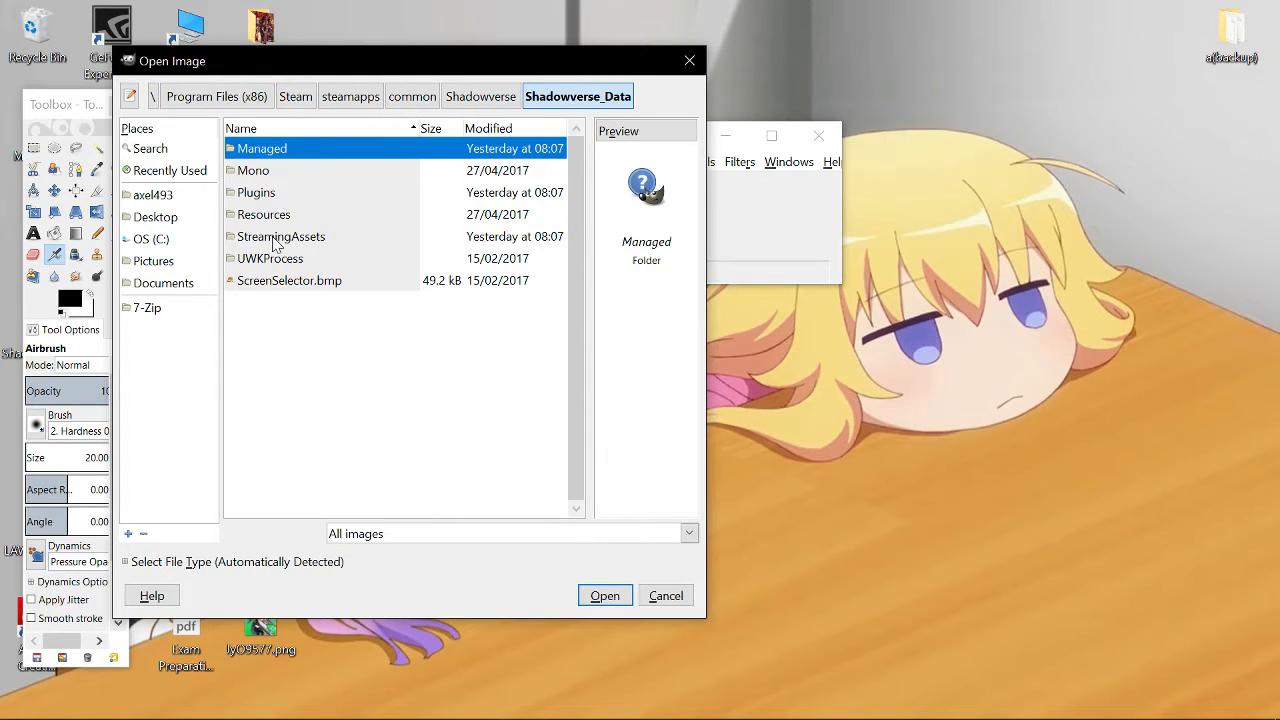
double_click(277, 240)
double_click(279, 152)
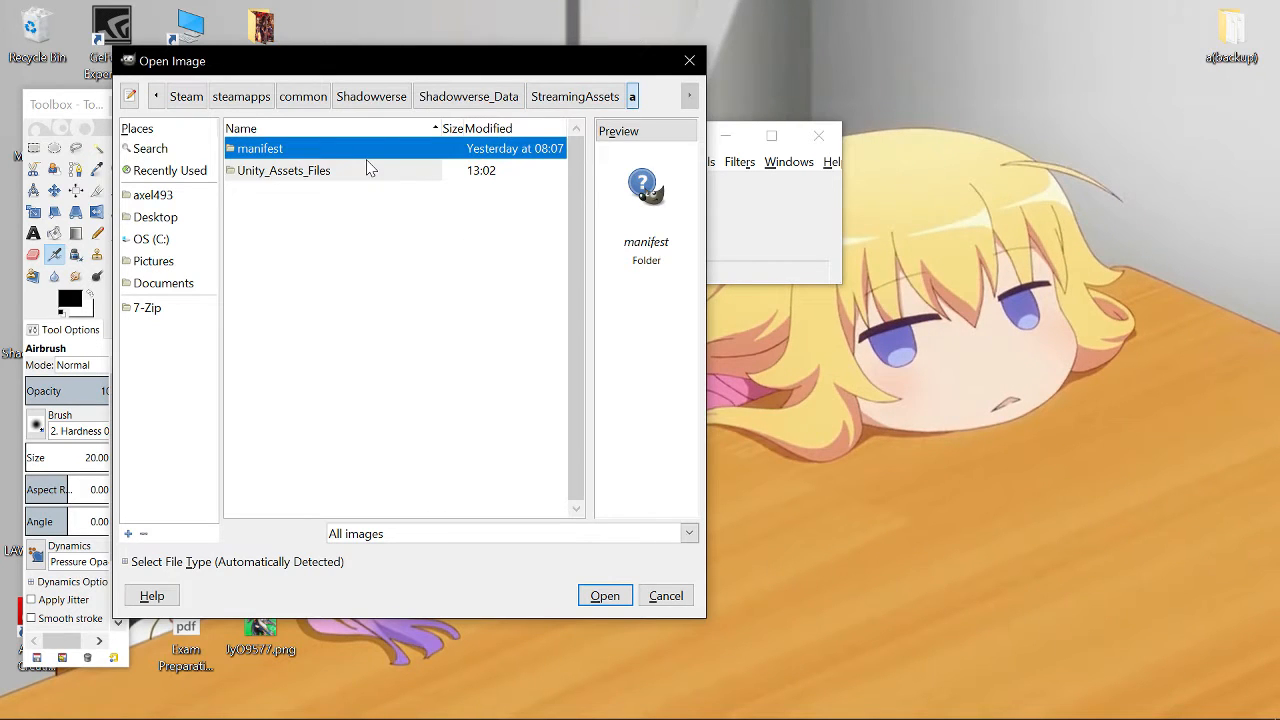
click(254, 172)
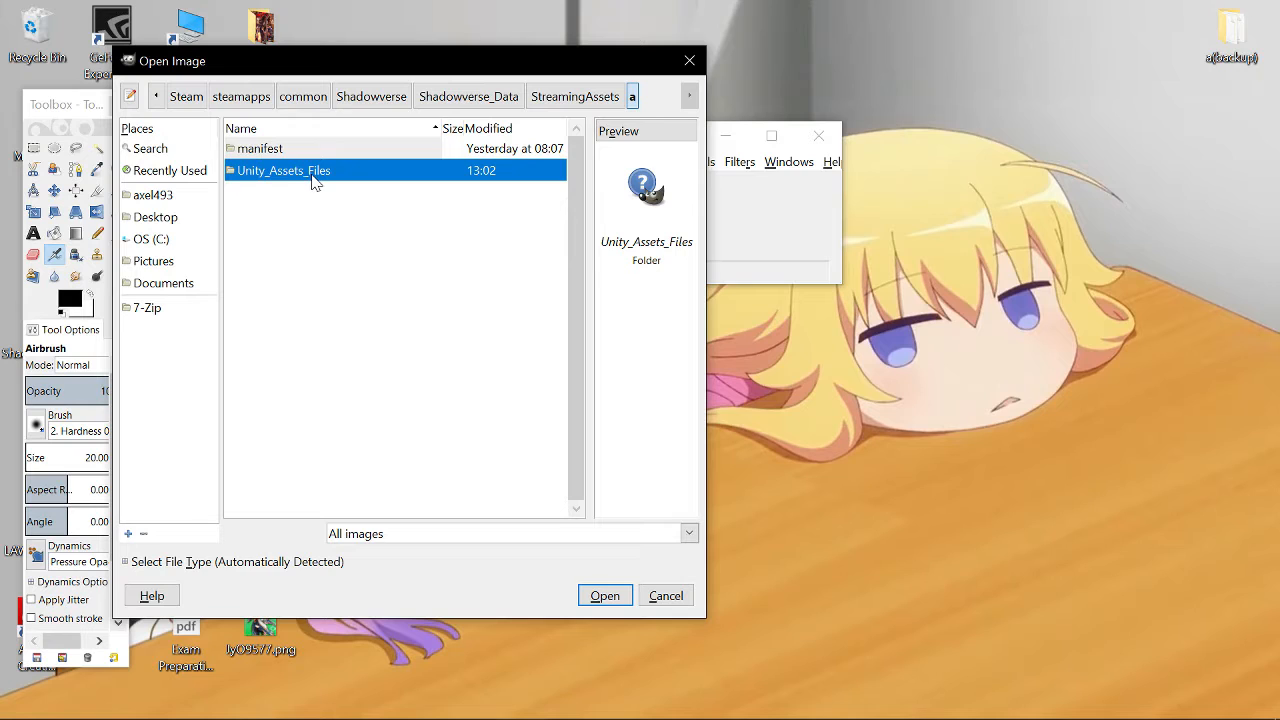
double_click(312, 172)
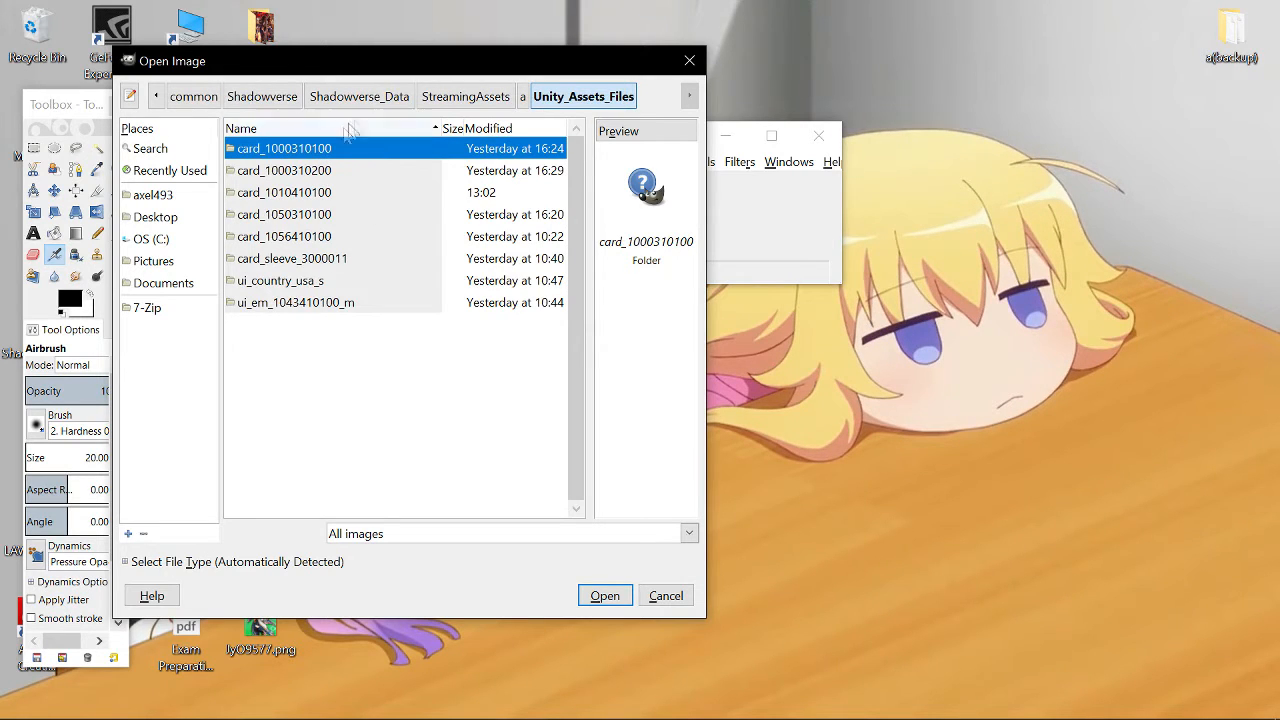
click(298, 196)
double_click(298, 194)
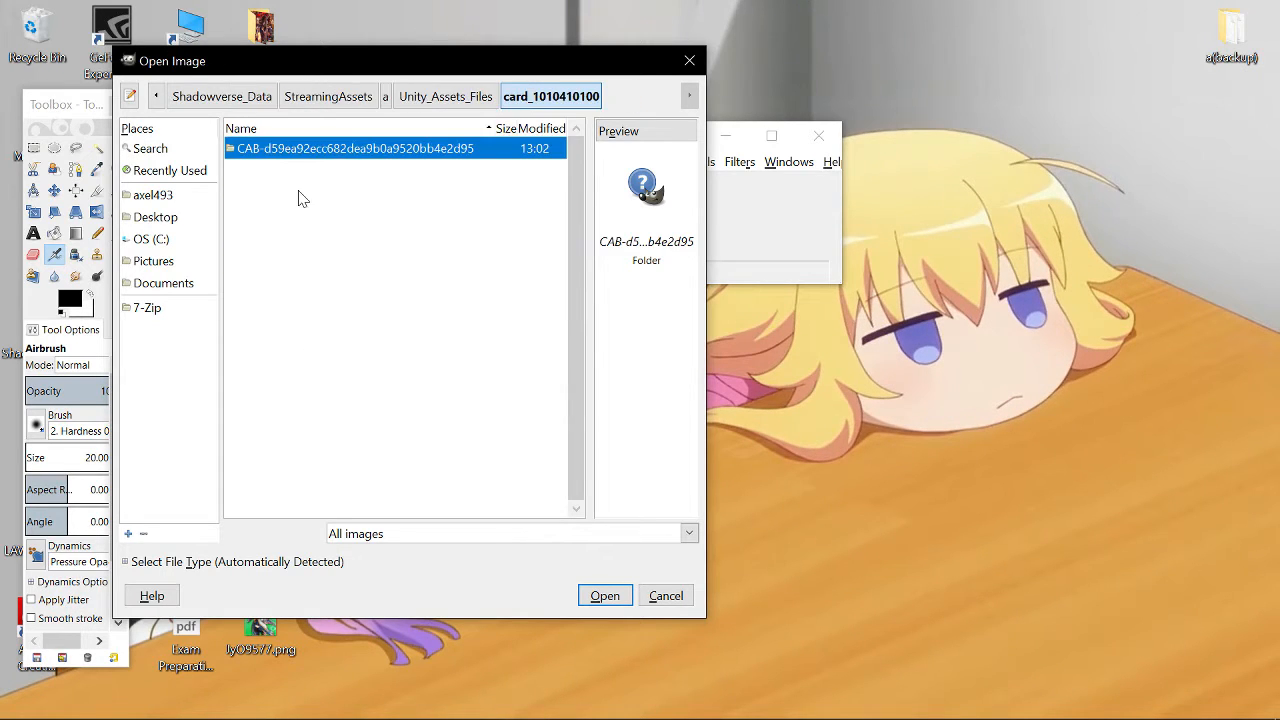
double_click(281, 150)
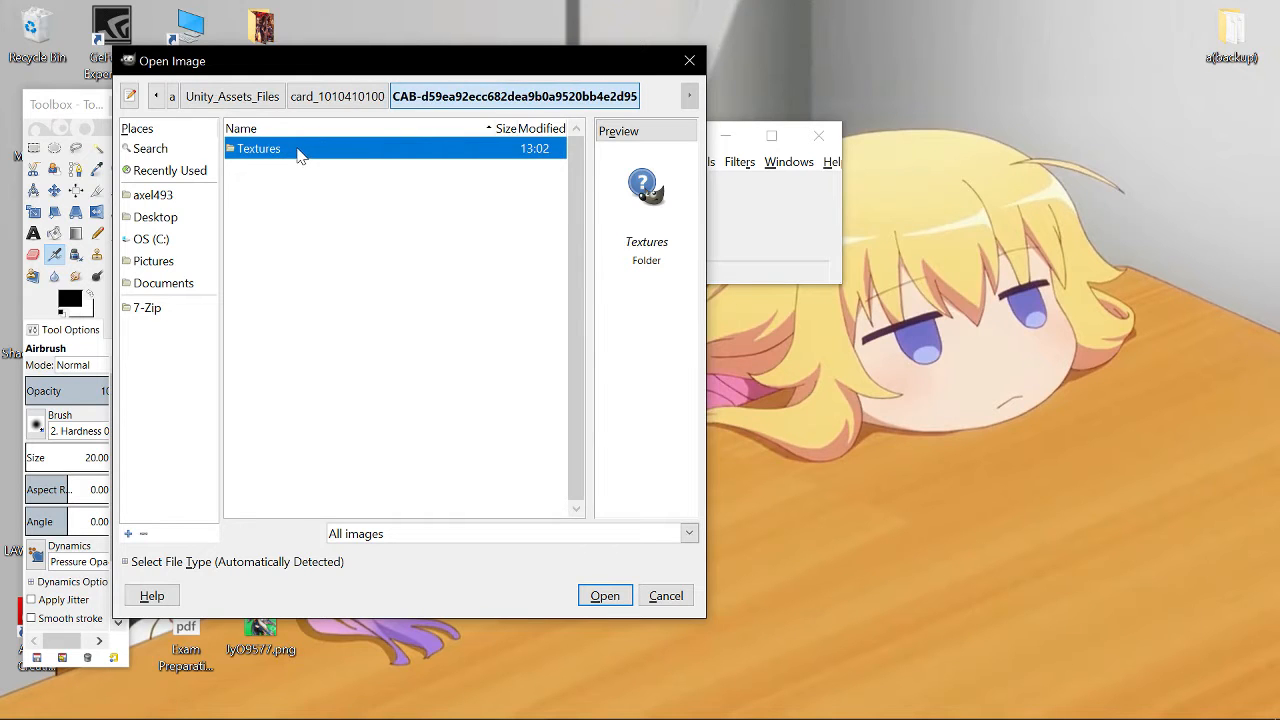
double_click(300, 152)
- Preview each extracted texture file in the Textures folder to identify the card art
click(333, 172)
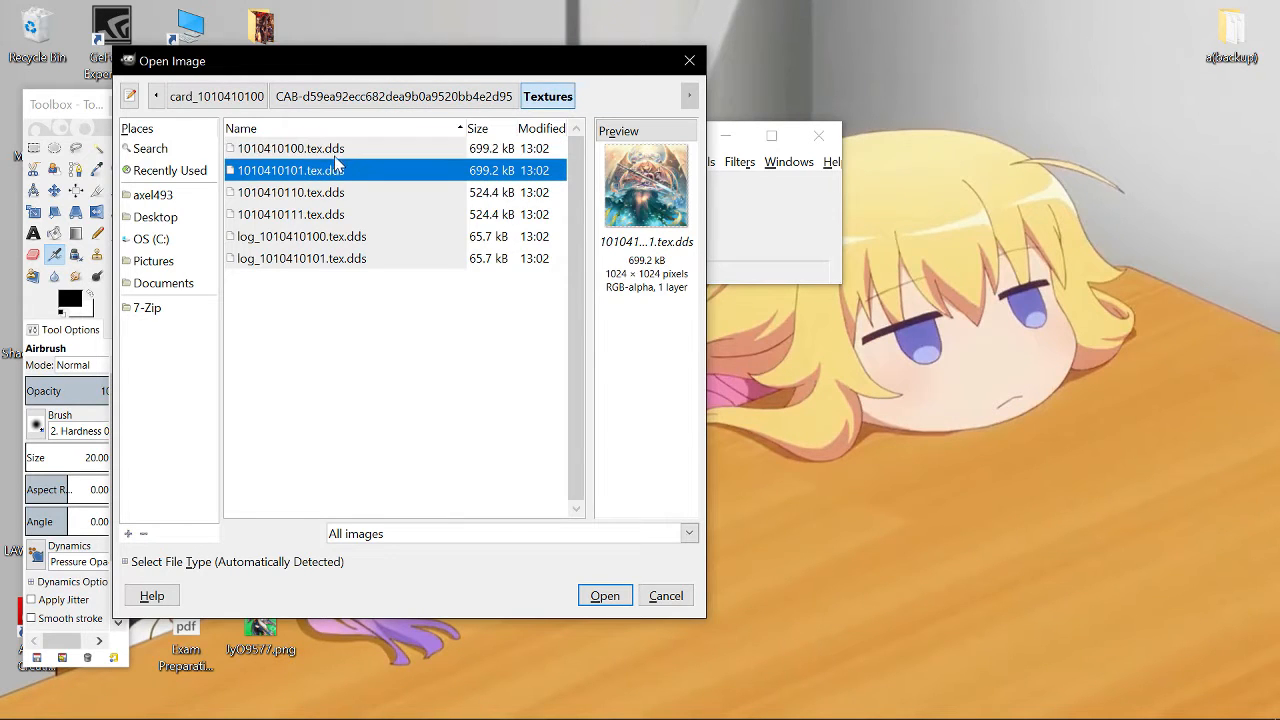
click(336, 152)
click(333, 172)
click(340, 156)
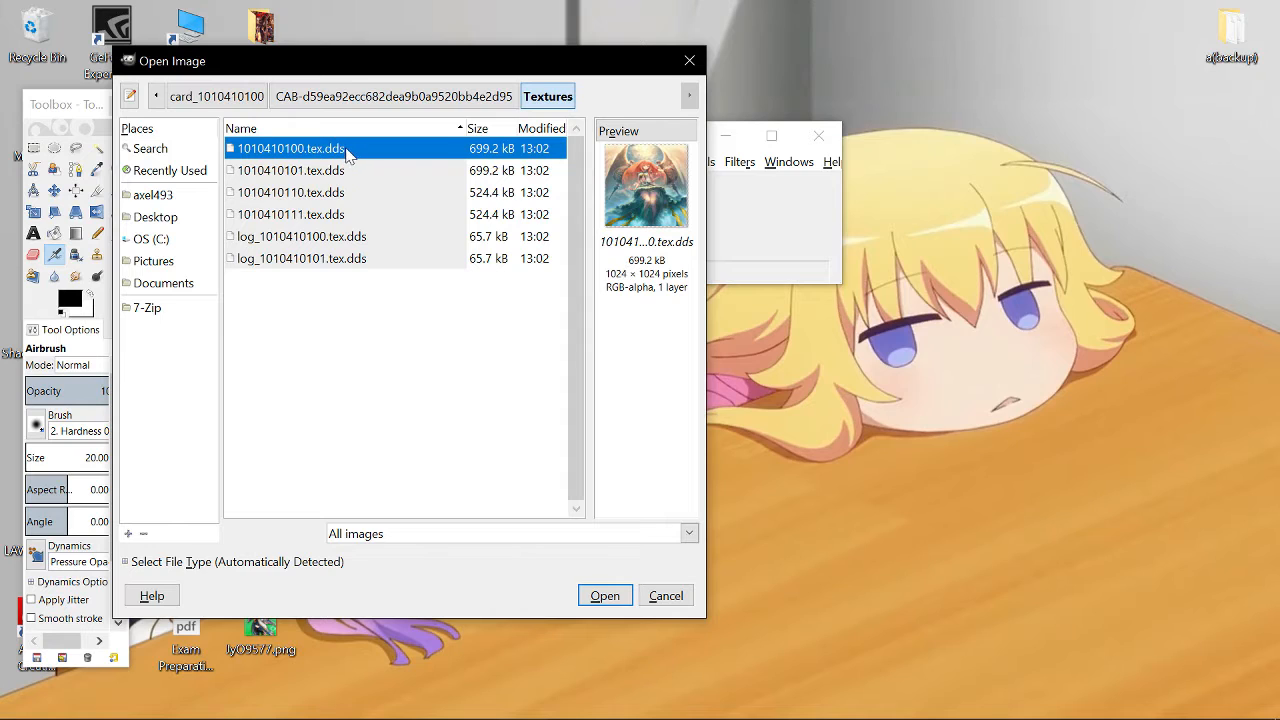
click(344, 178)
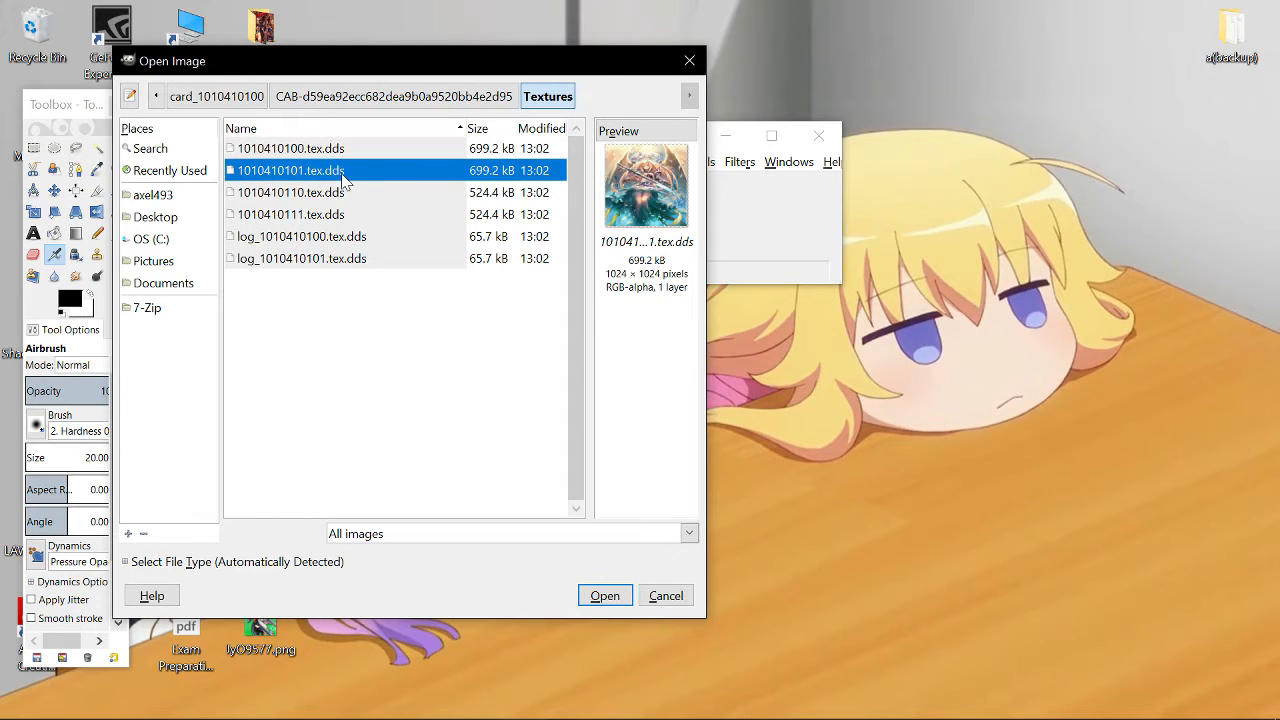
click(336, 195)
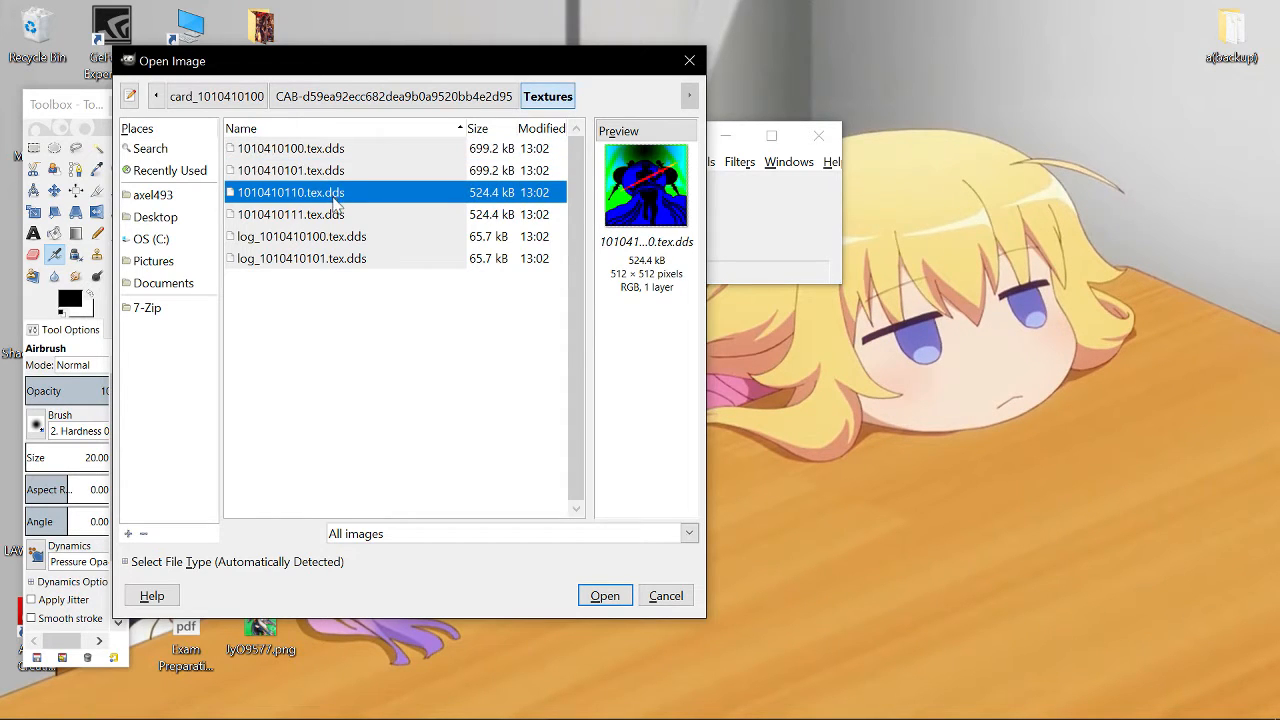
click(332, 216)
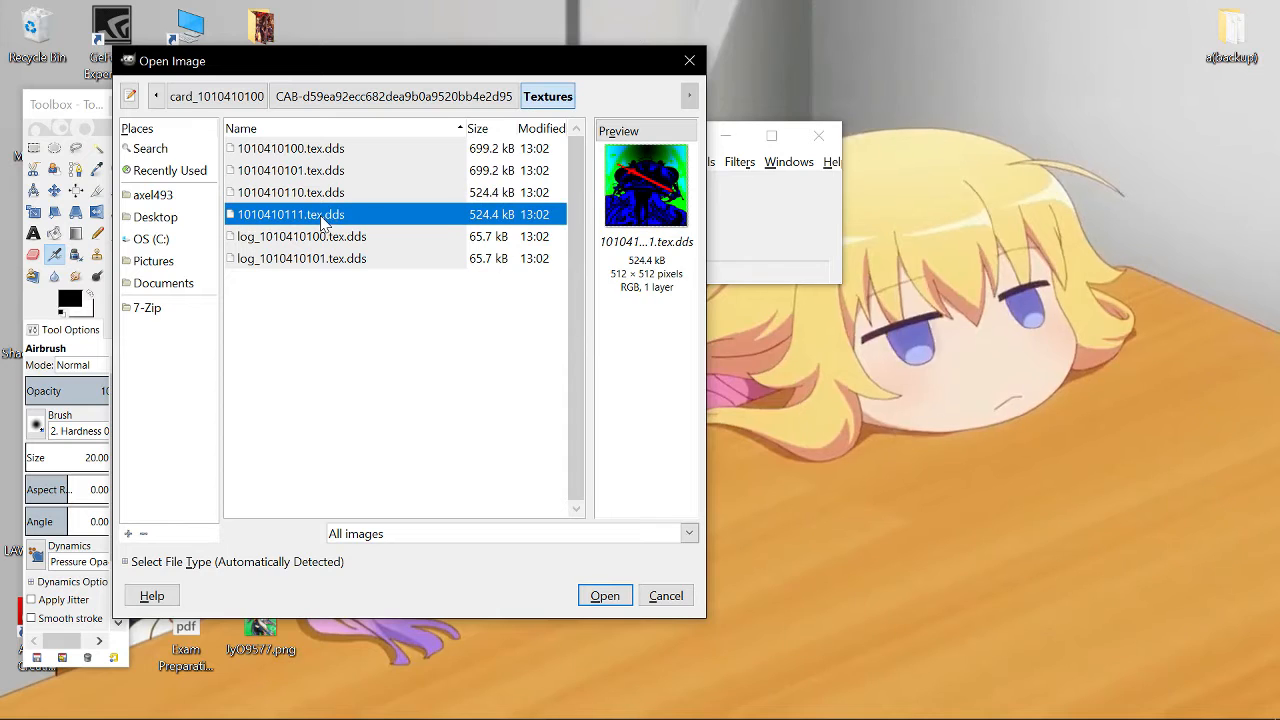
click(312, 240)
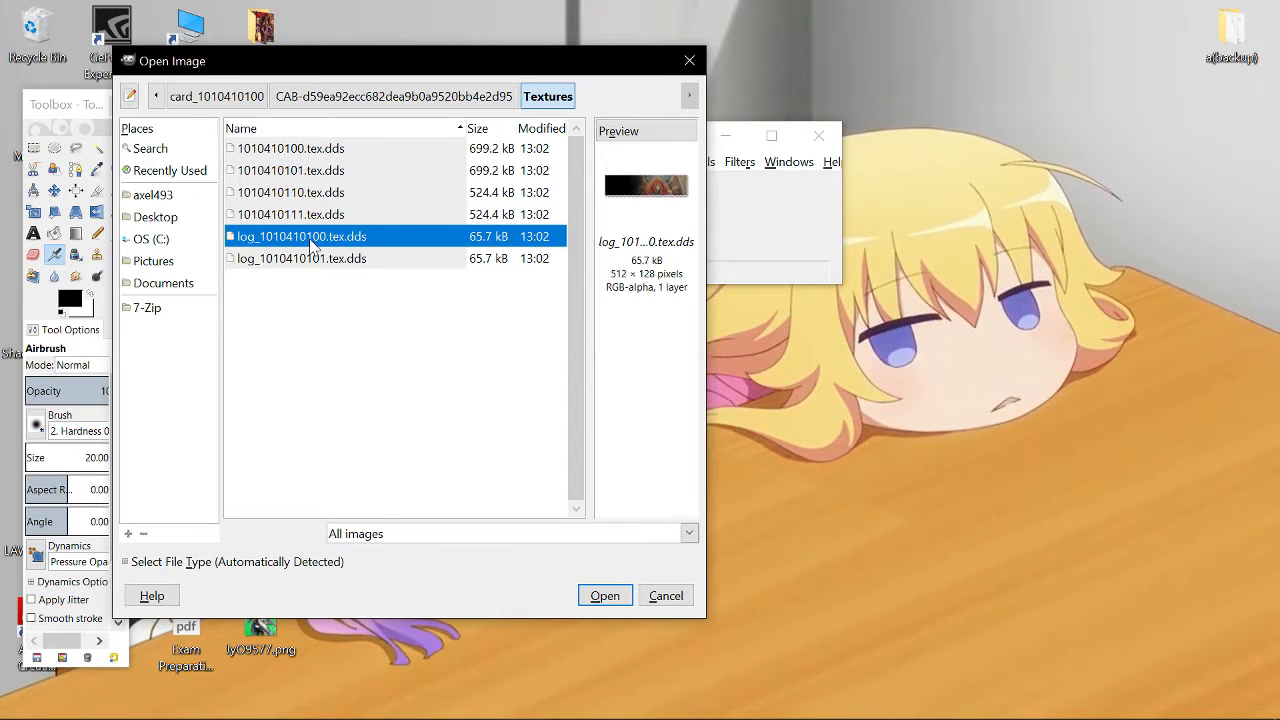
- Compare the texture previews, then open 1010410100.tex.dds with the default Load DDS options
click(311, 260)
click(316, 240)
click(311, 260)
click(316, 240)
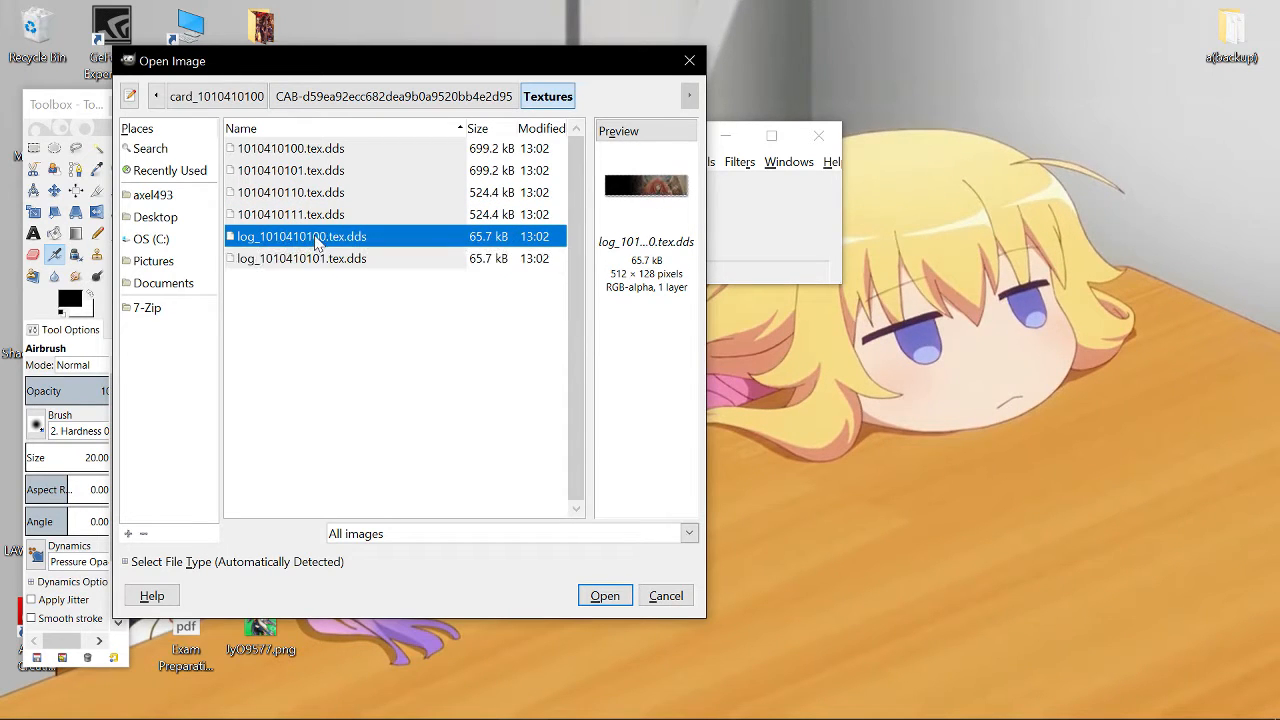
click(335, 152)
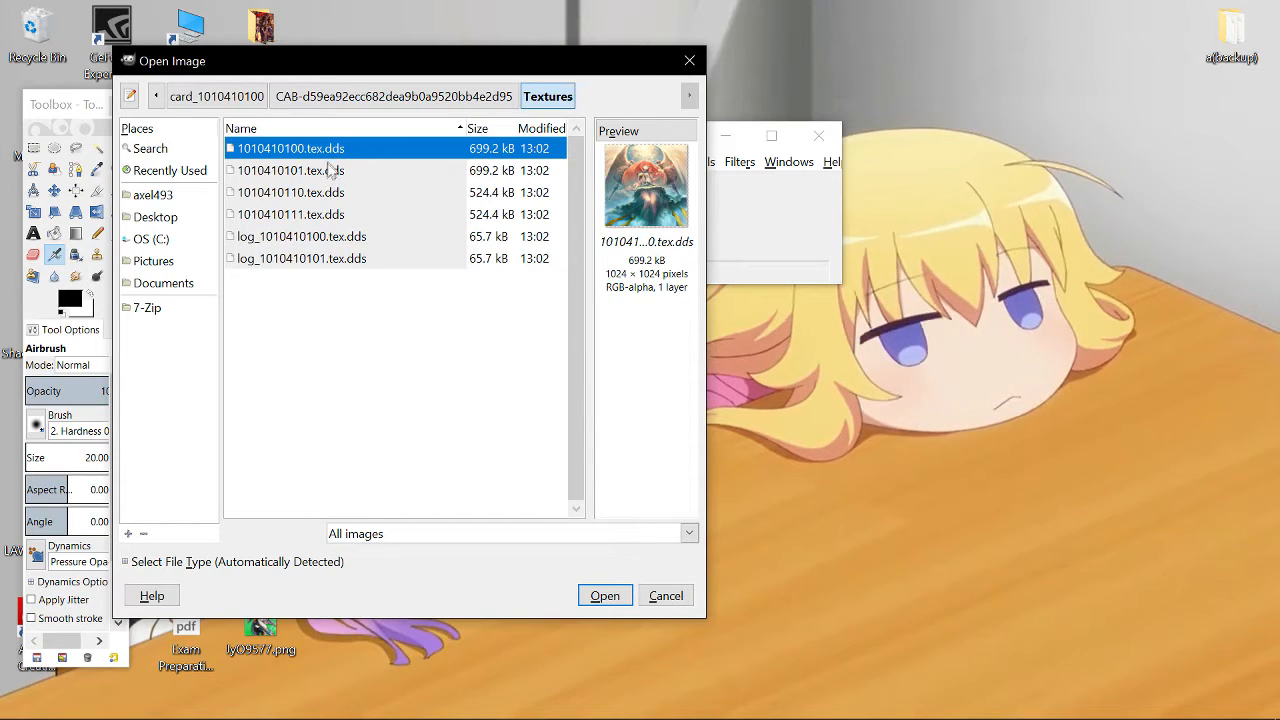
click(337, 173)
click(326, 150)
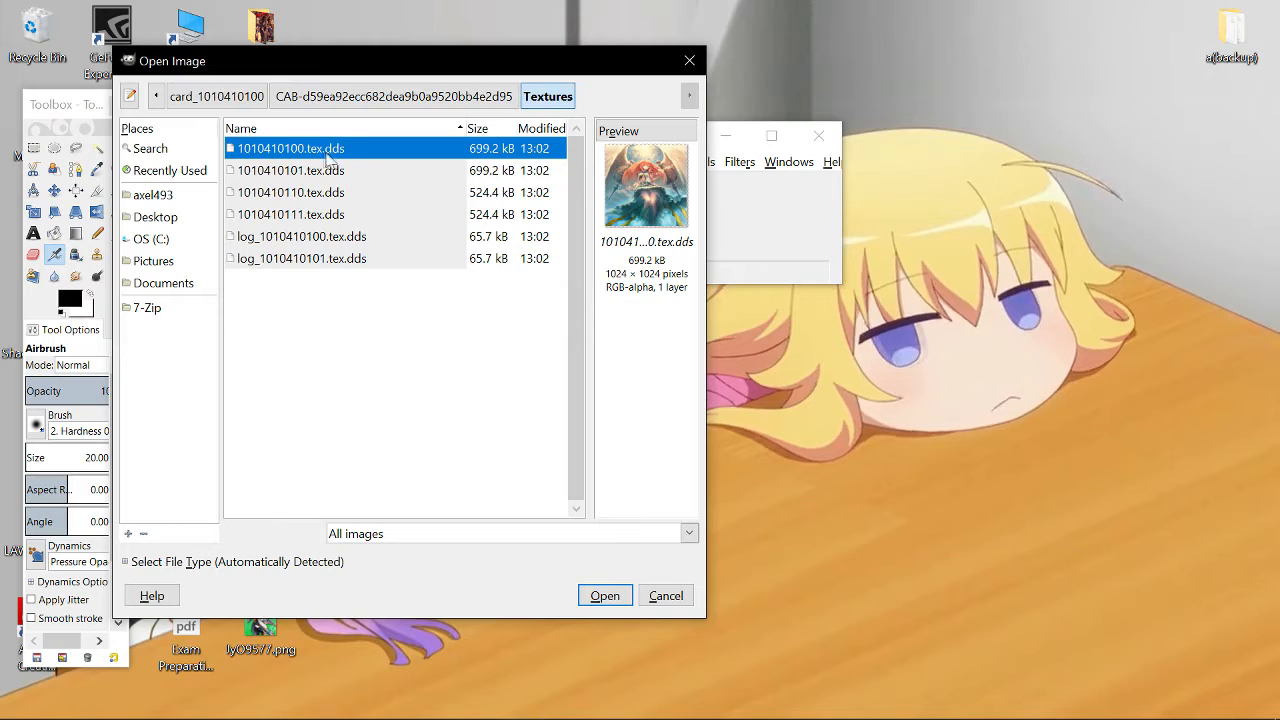
double_click(323, 152)
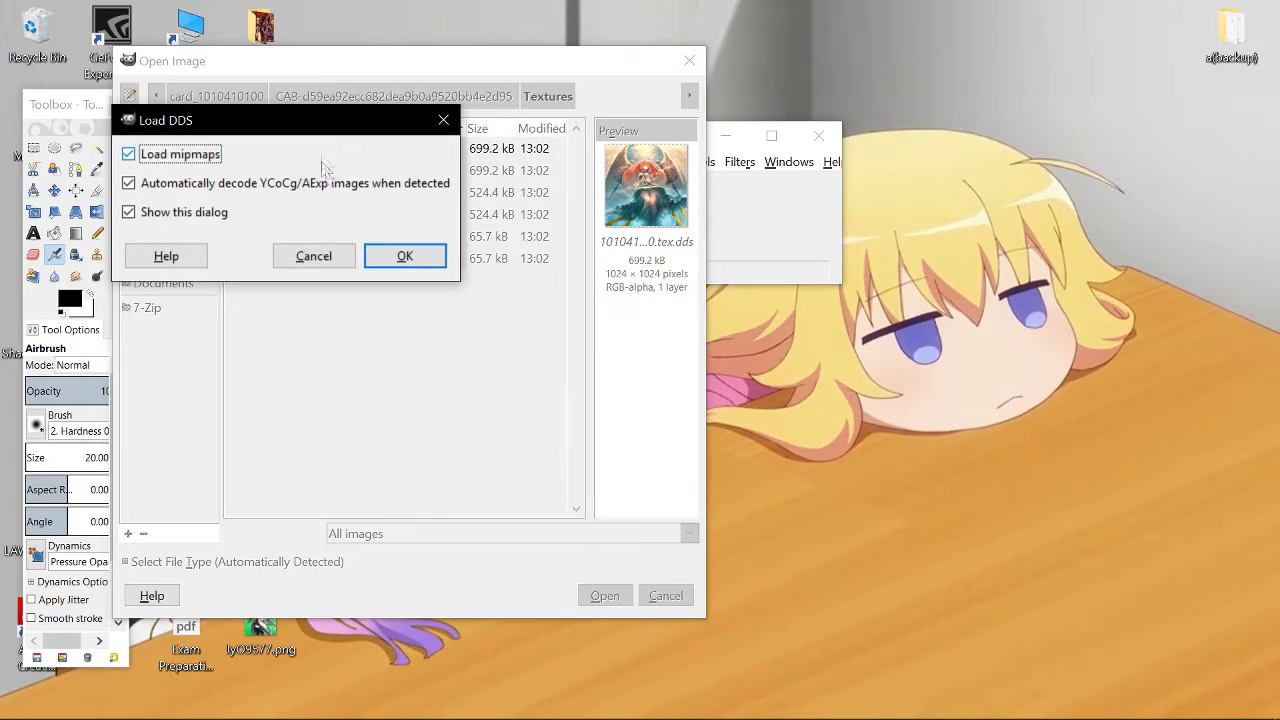
click(405, 255)
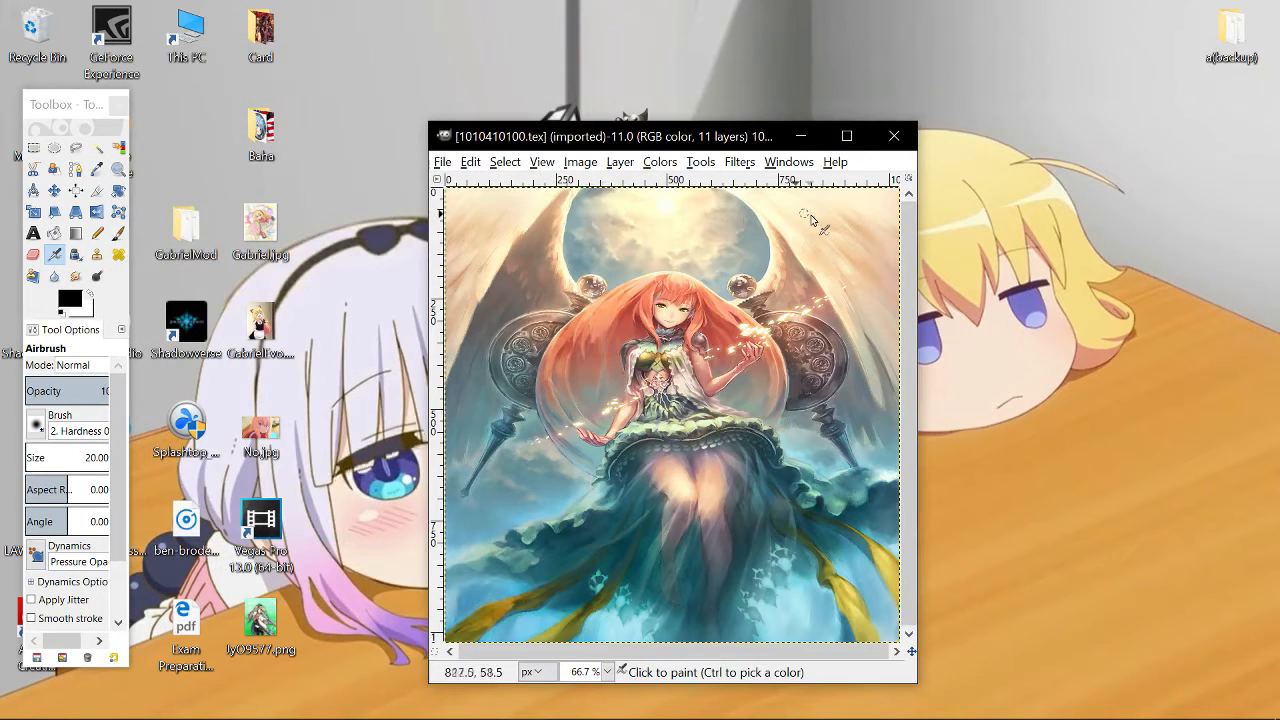
- Open Gabriel.jpg from the Desktop as a second image
click(846, 137)
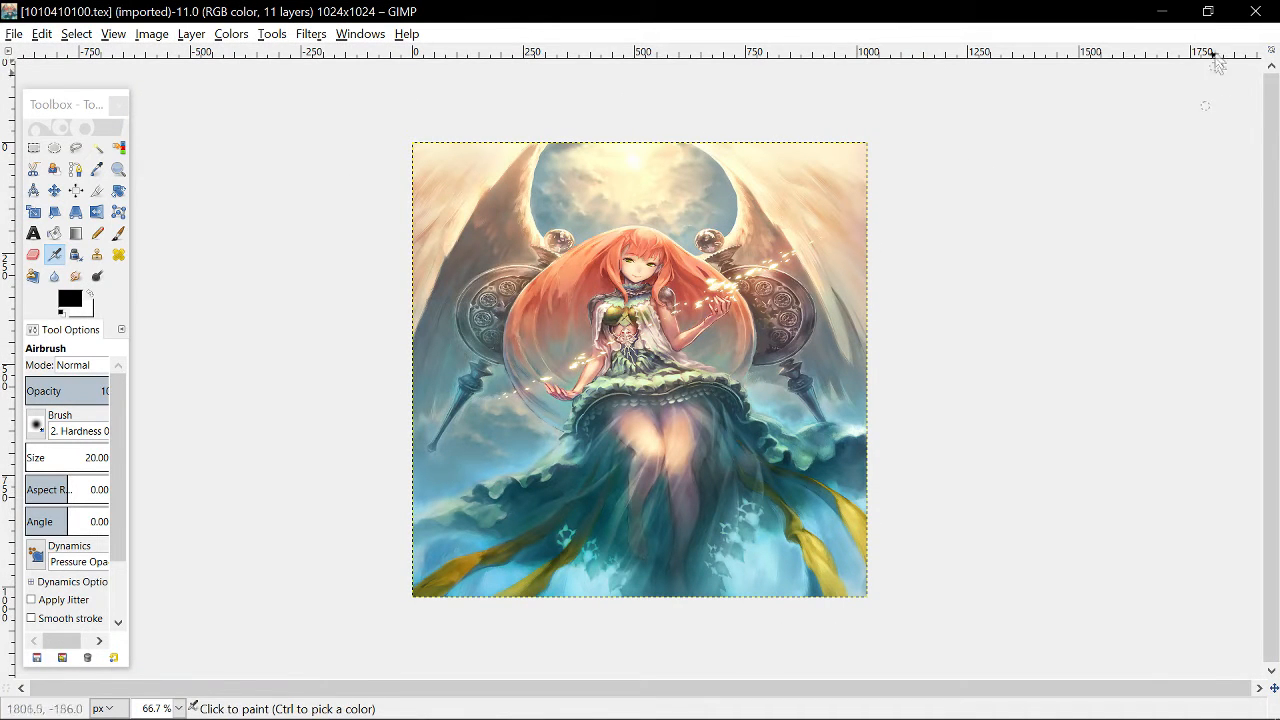
click(1208, 11)
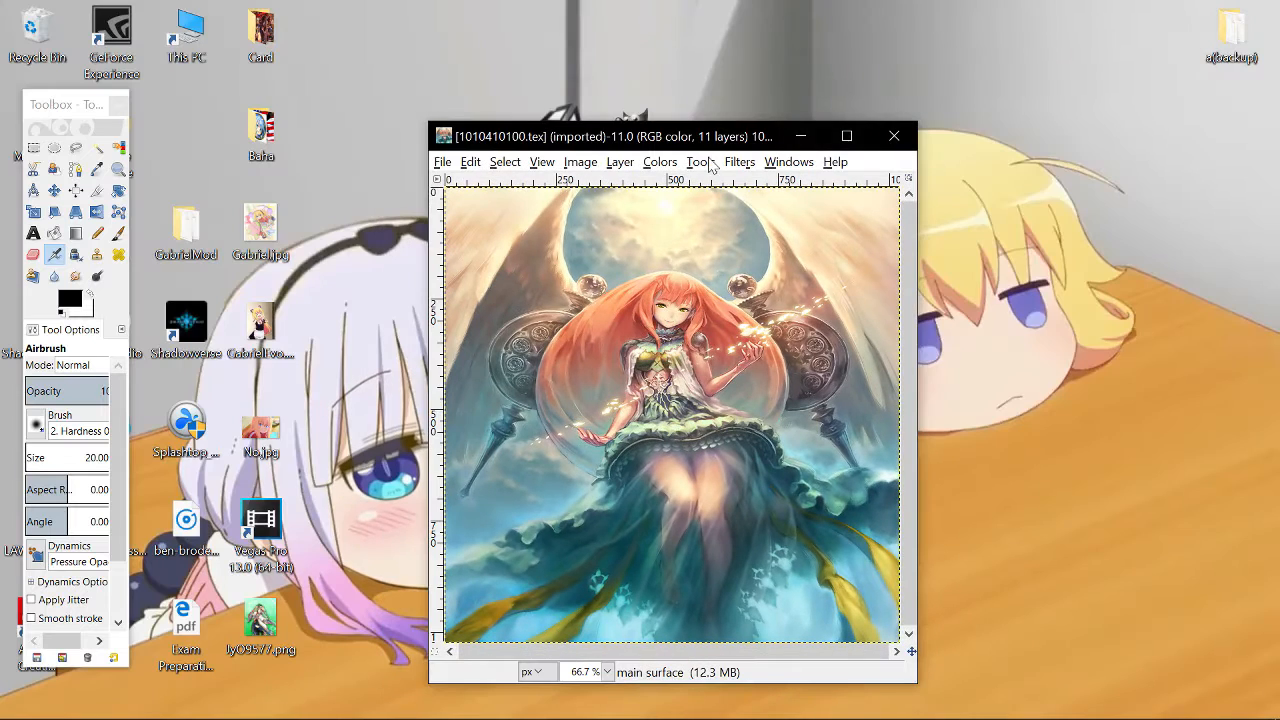
click(442, 163)
click(496, 221)
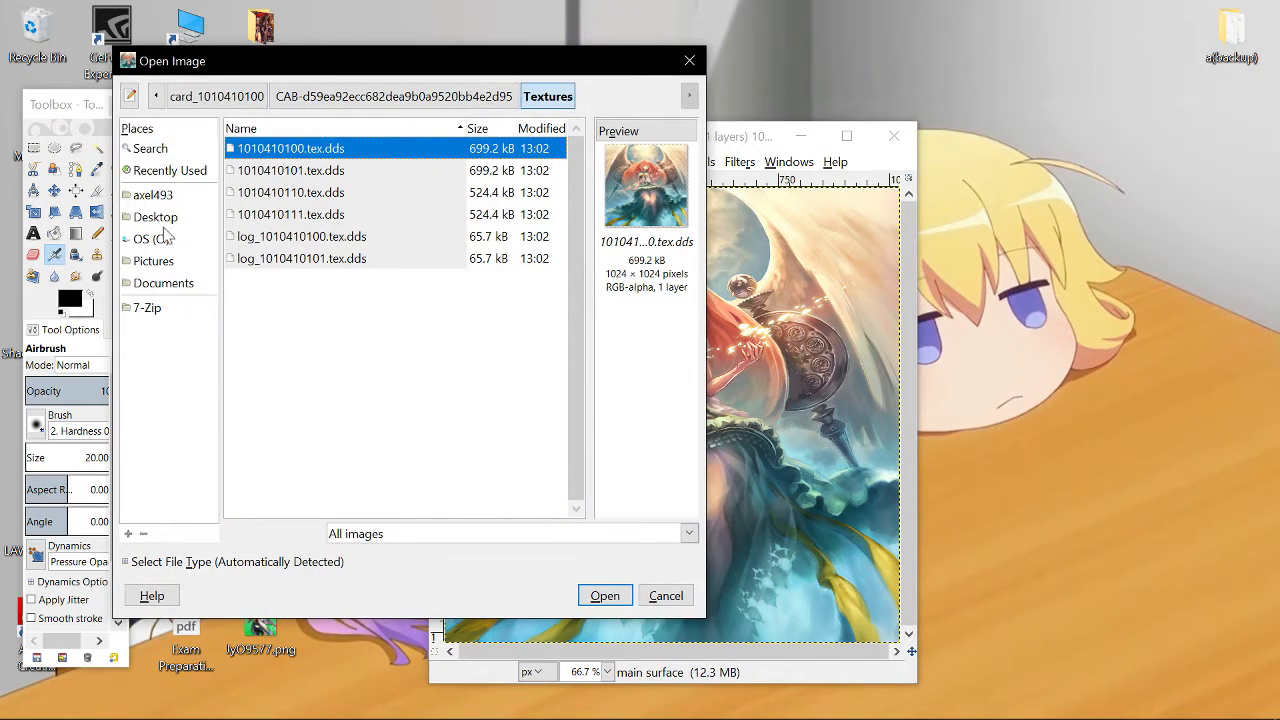
click(160, 217)
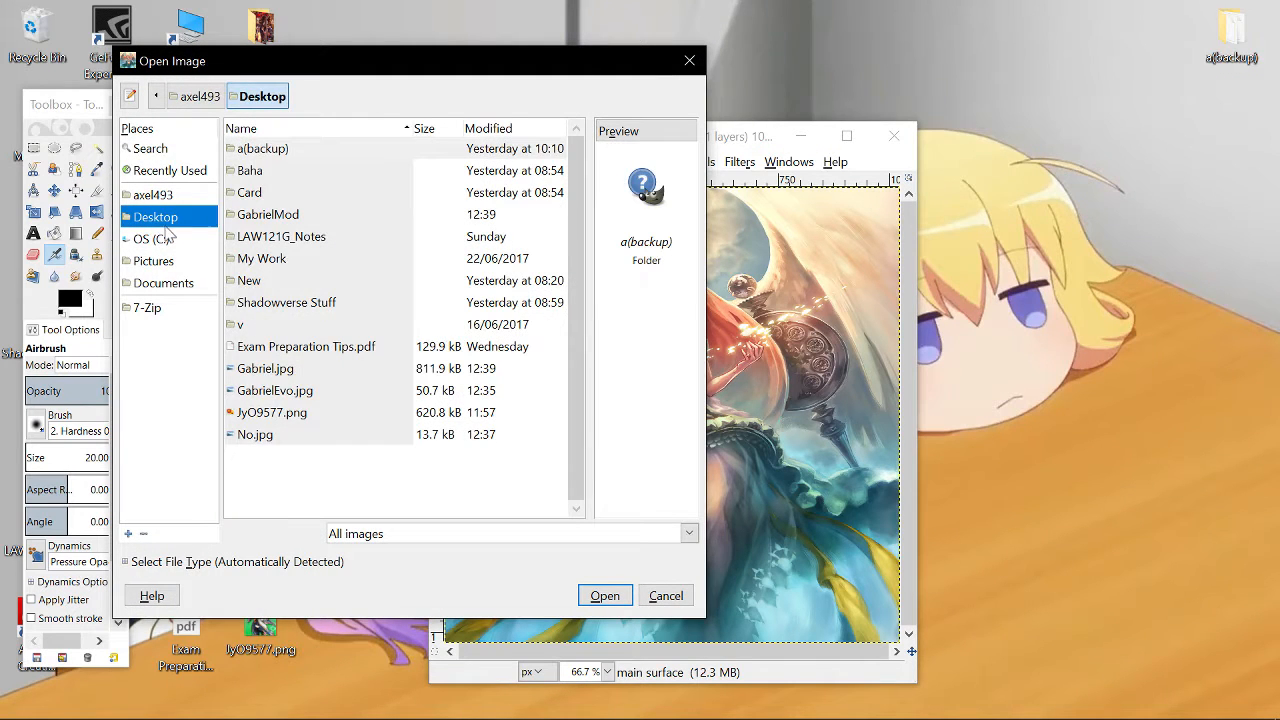
click(262, 370)
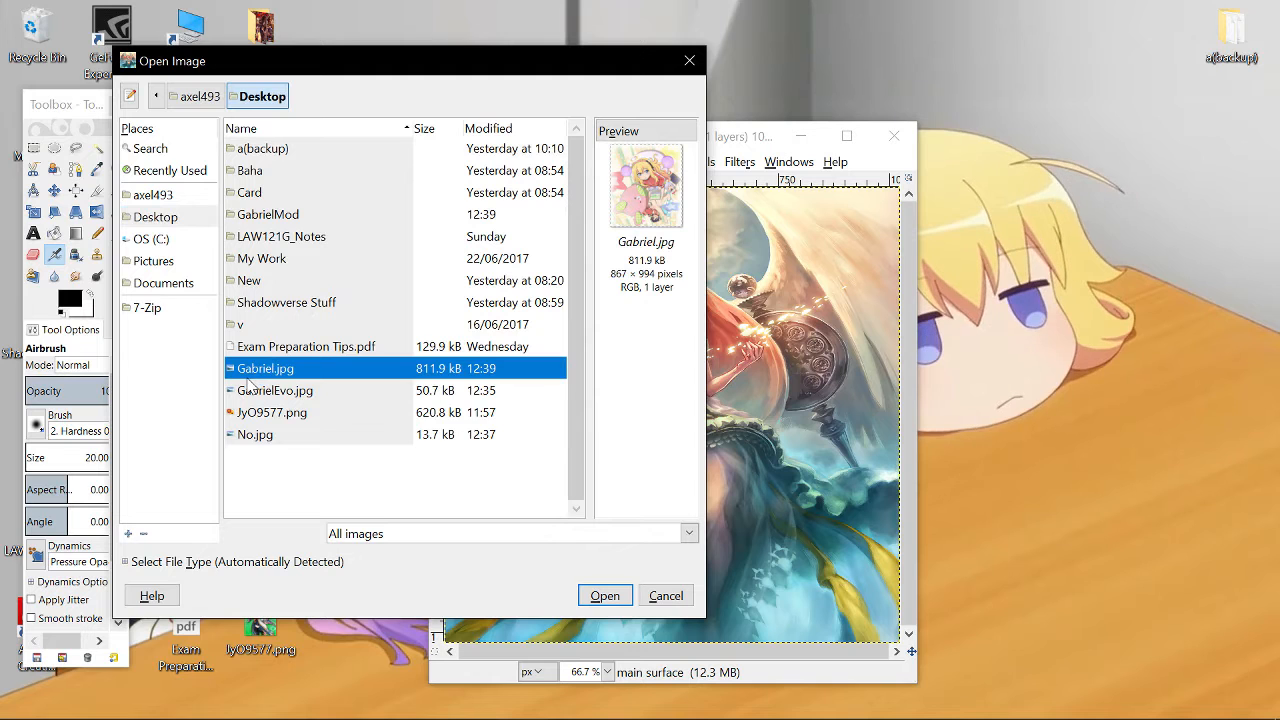
double_click(265, 370)
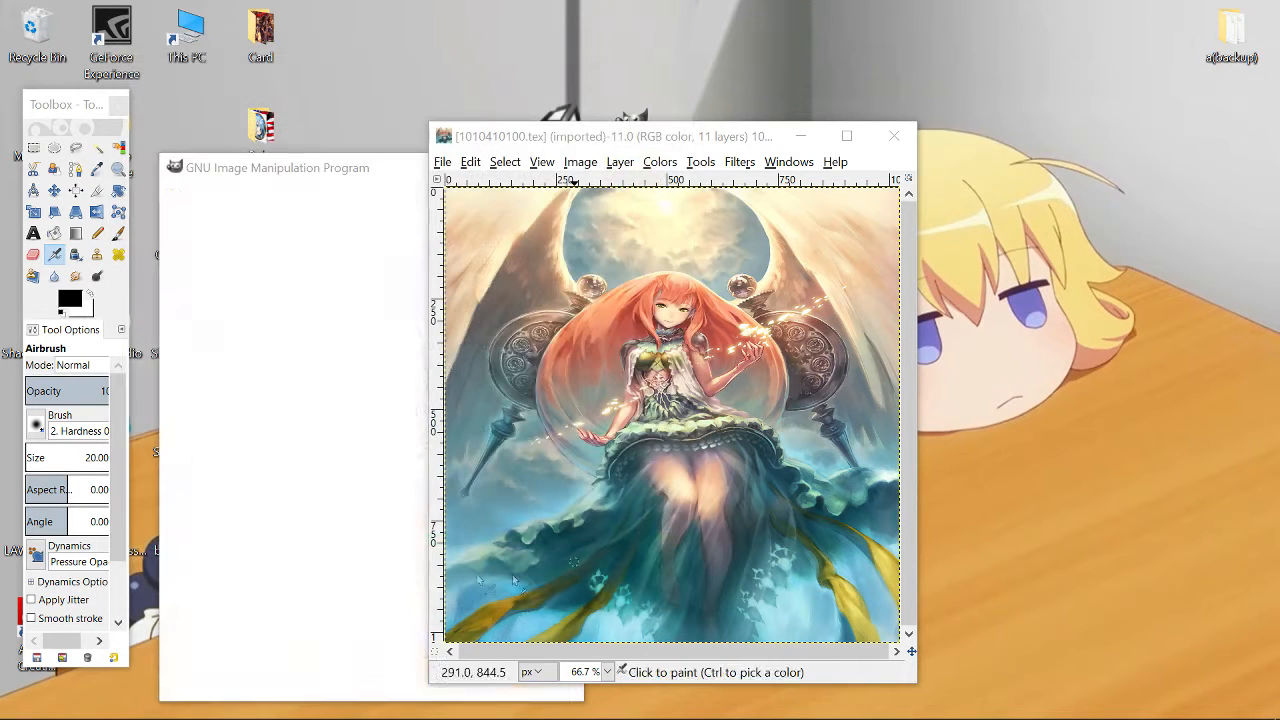
- Select and cut the whole Gabriel image, then close it while discarding changes
click(310, 180)
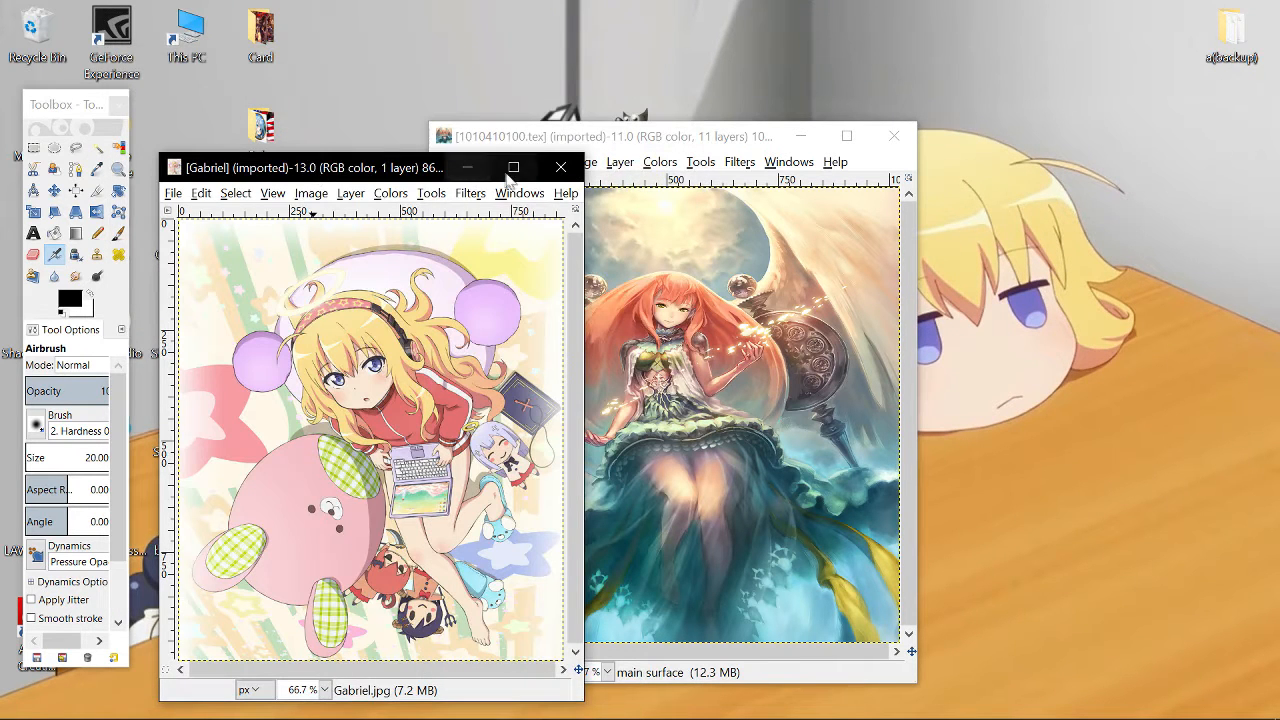
click(517, 170)
click(33, 148)
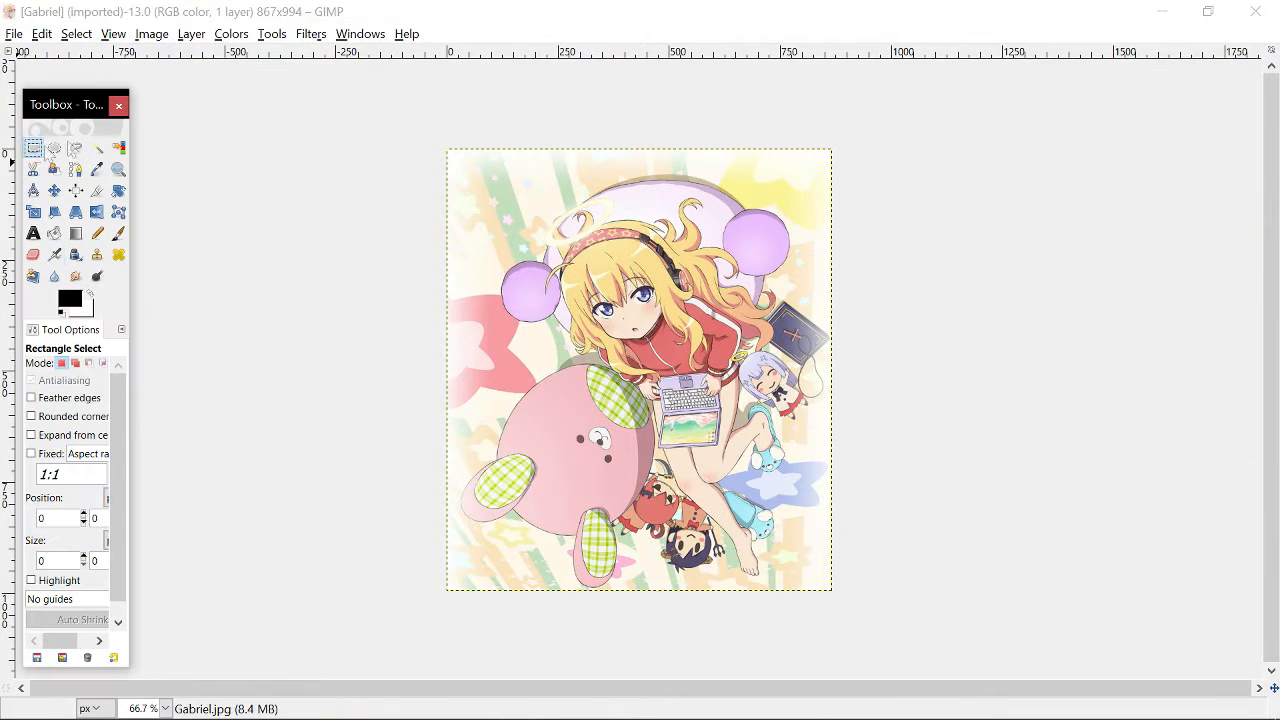
drag(428, 143, 920, 662)
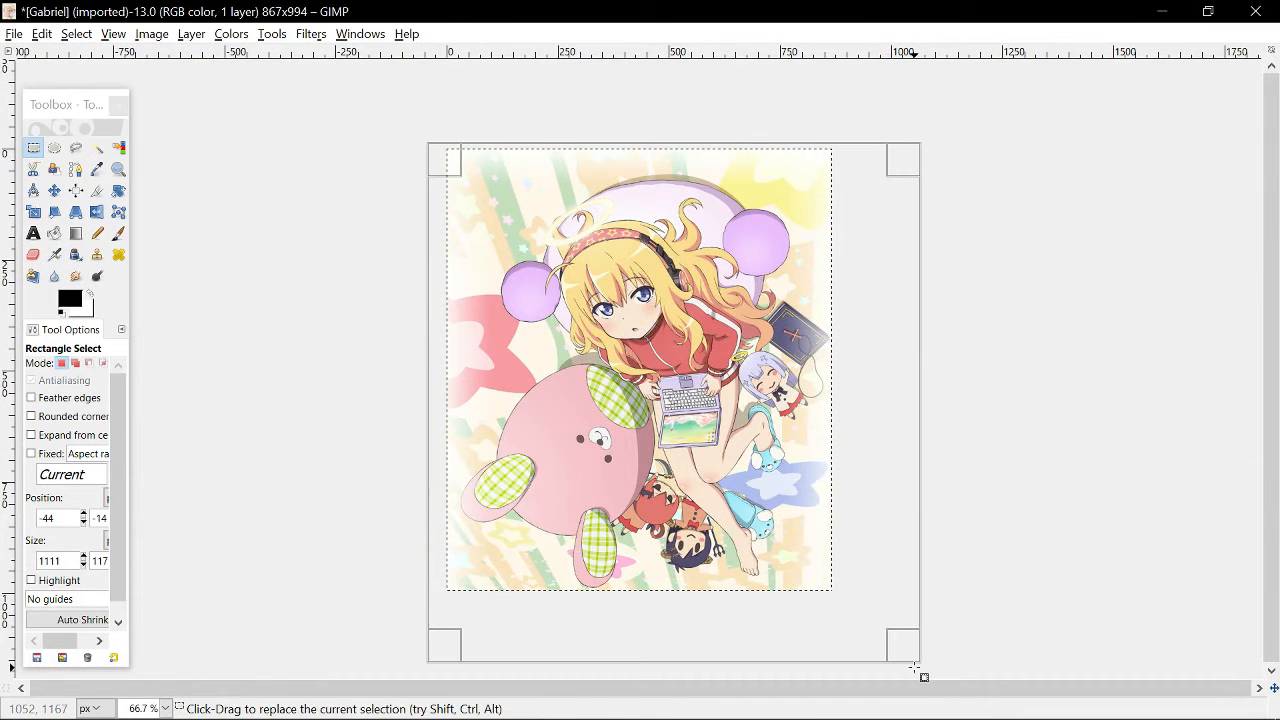
key(ctrl+x)
click(1256, 11)
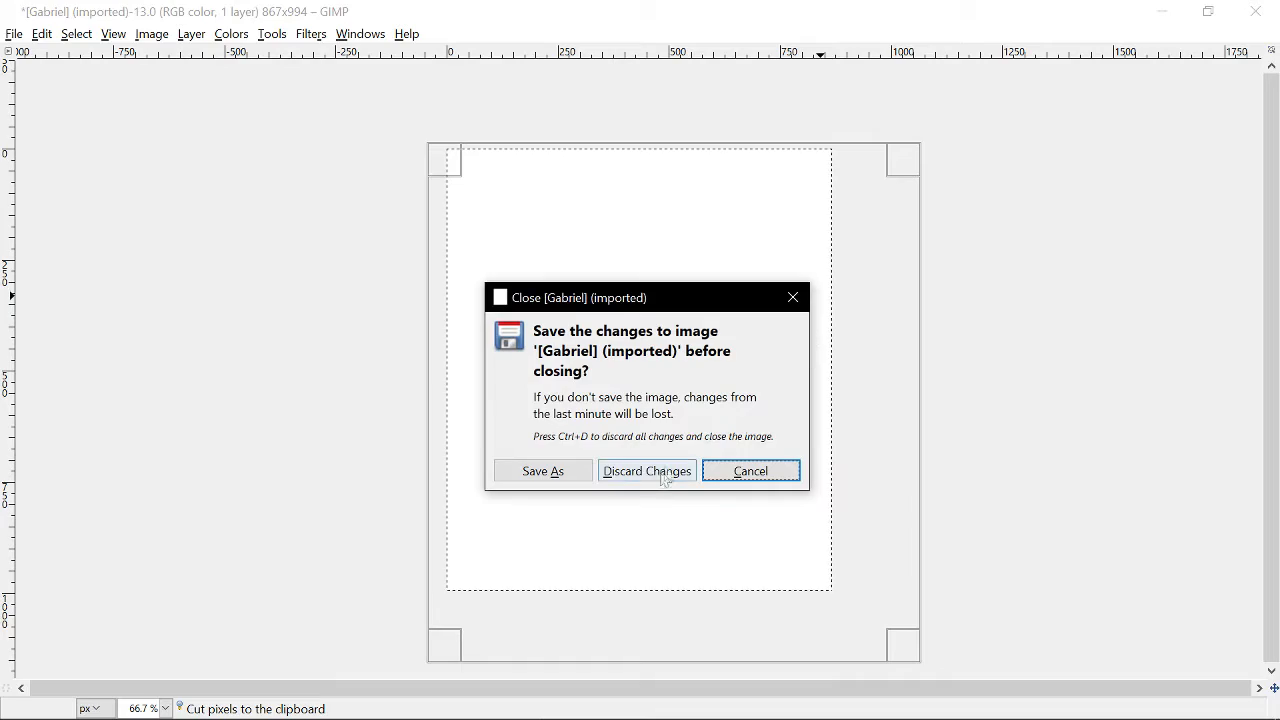
click(651, 478)
key(ctrl+v)
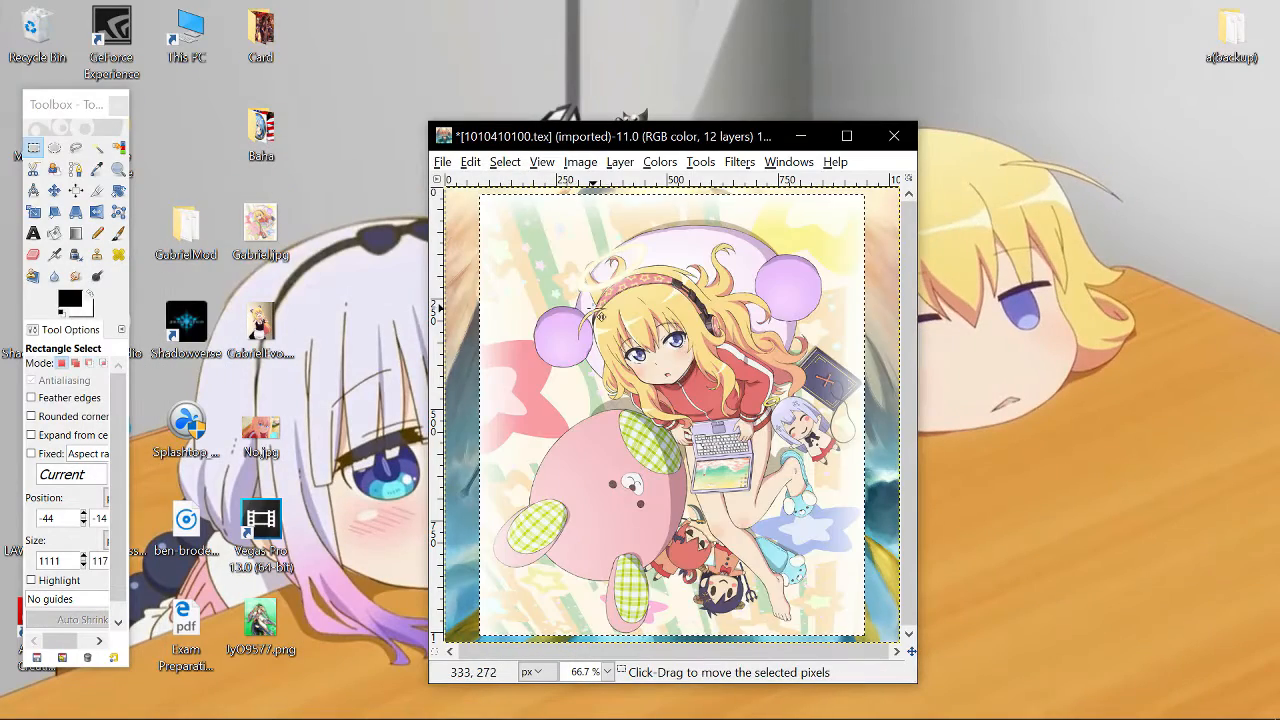
click(846, 135)
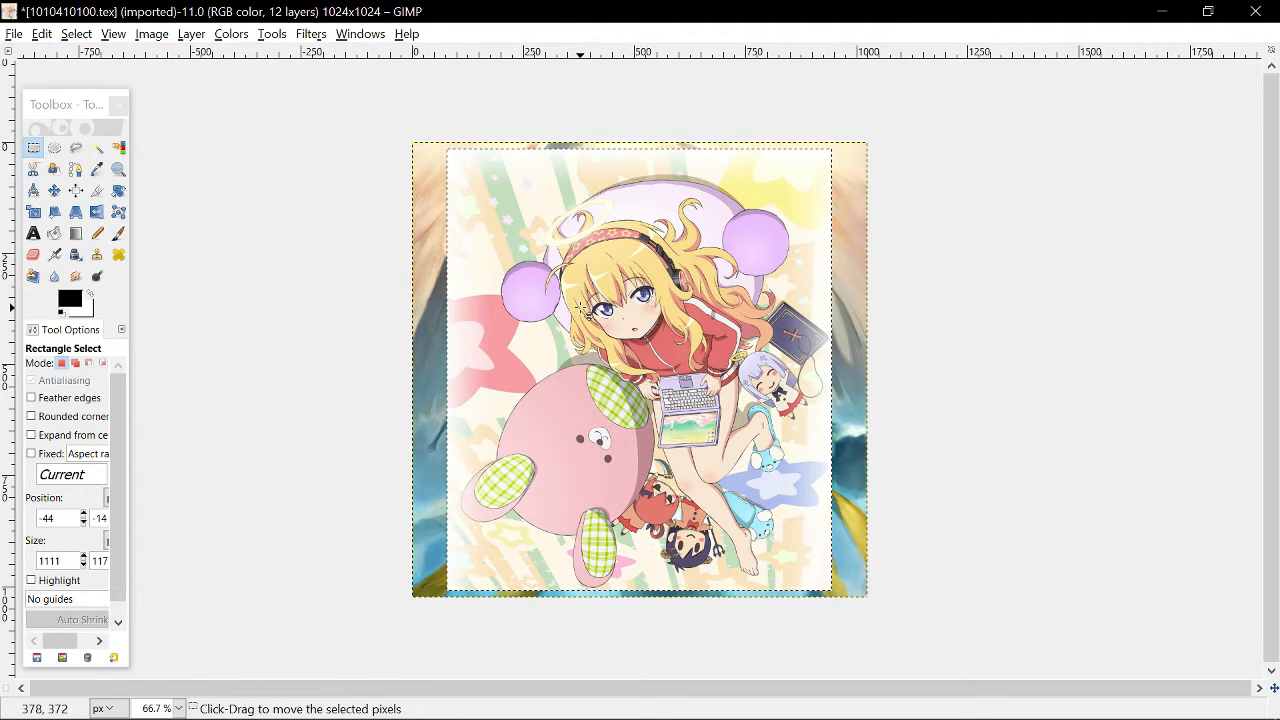
drag(585, 310, 823, 357)
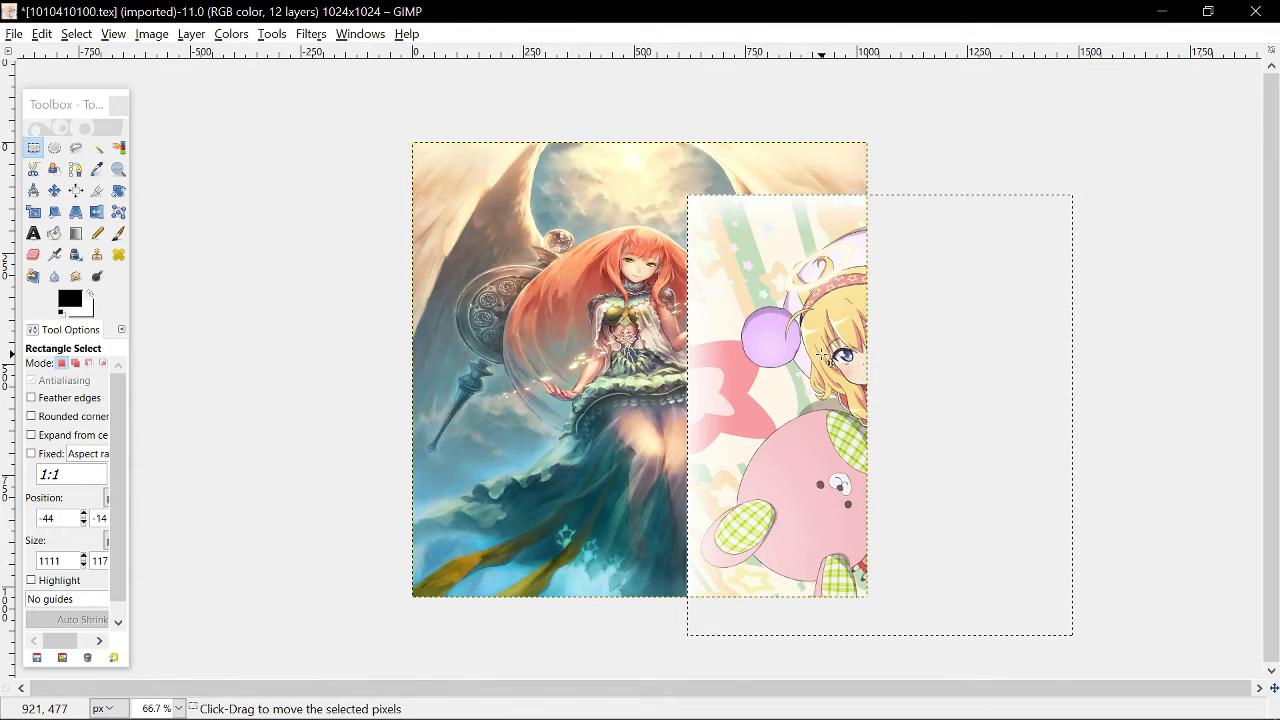
- Examine the Bahamut card images in the Baha folder for reference, then return to the texture
click(1163, 11)
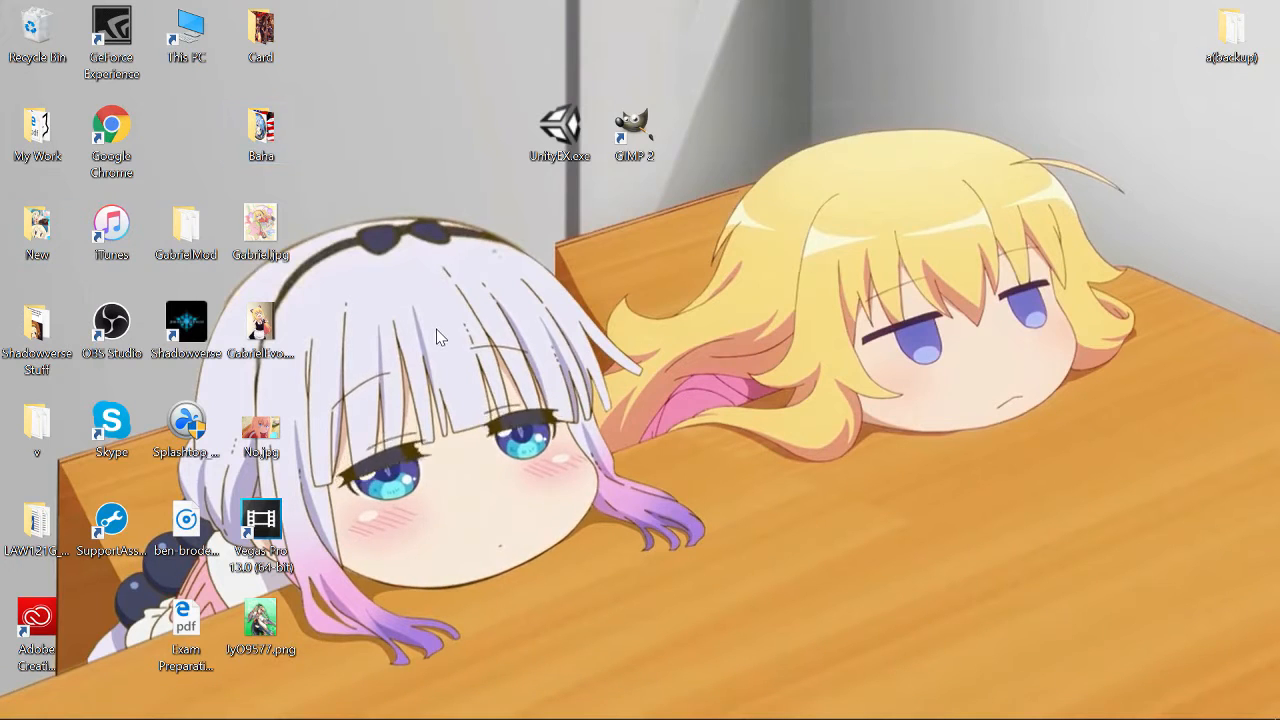
double_click(261, 132)
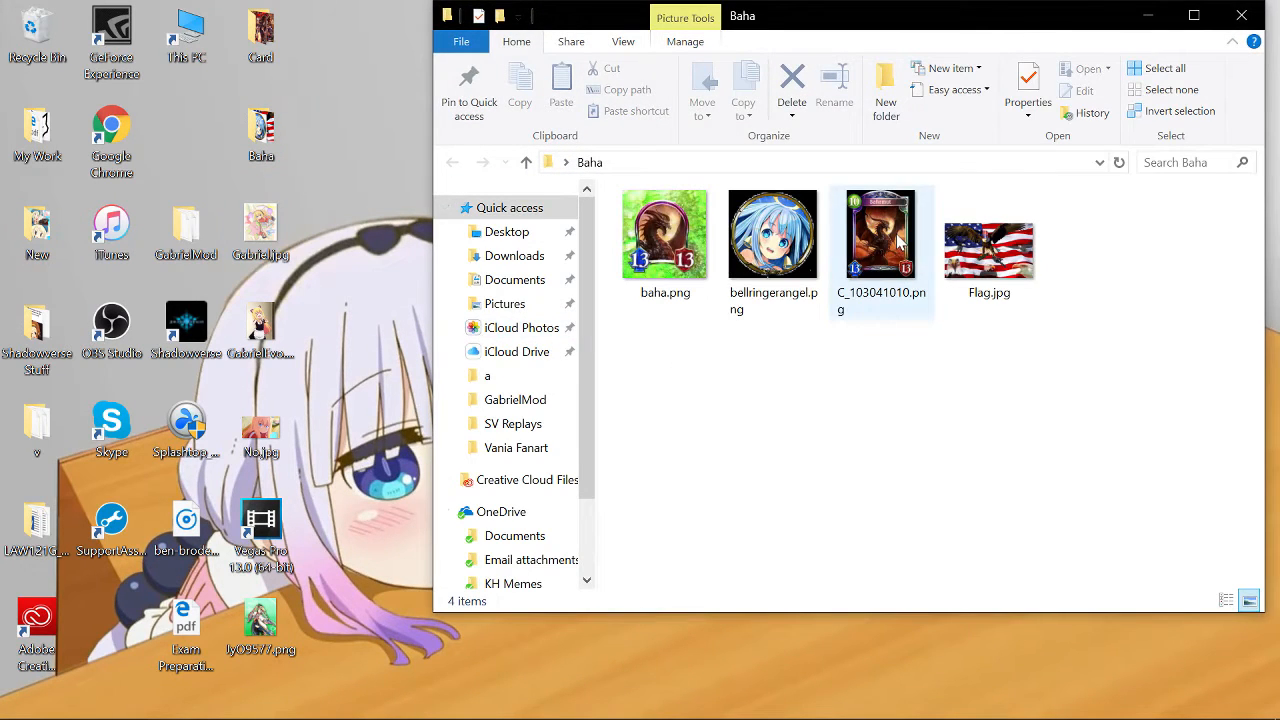
double_click(898, 240)
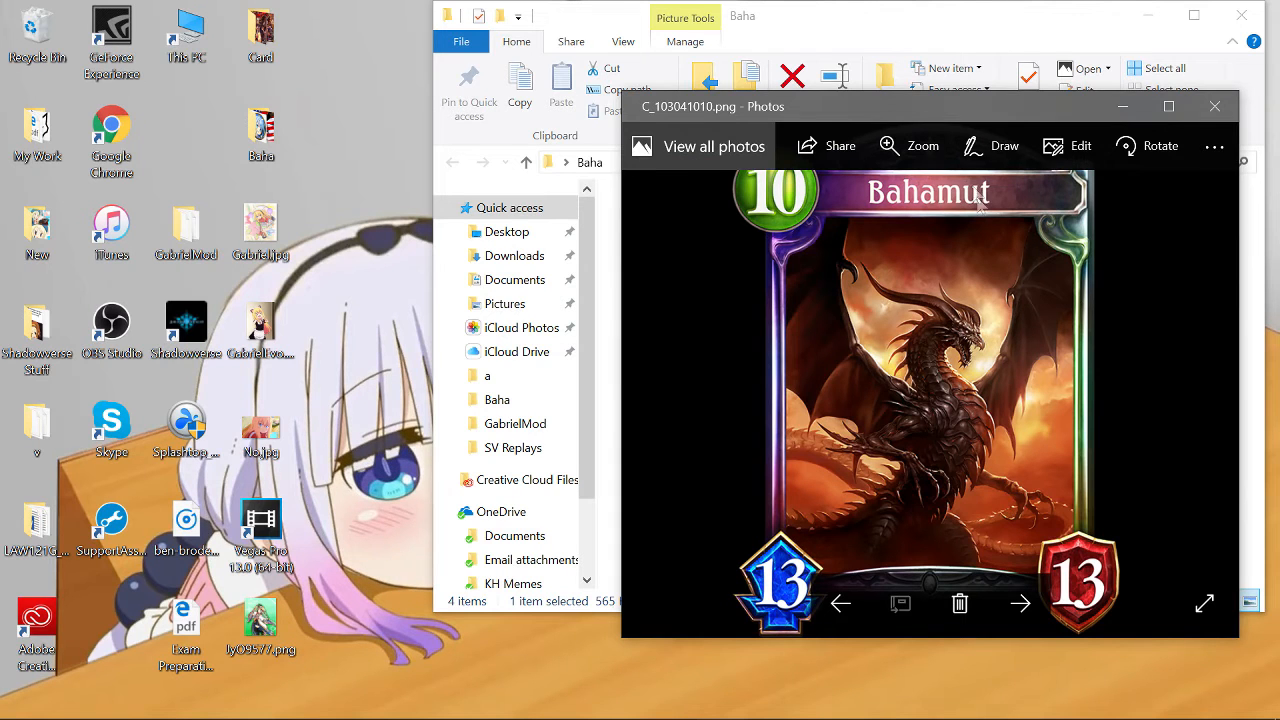
drag(957, 106, 1049, 133)
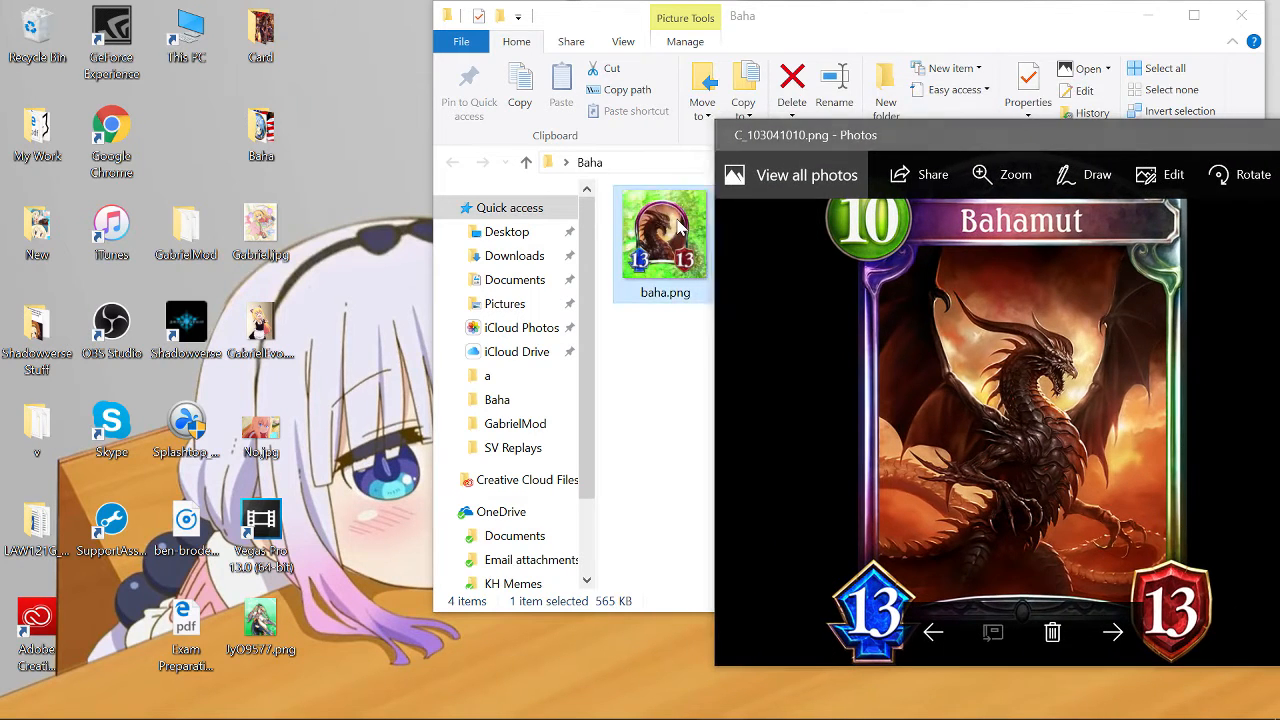
click(672, 218)
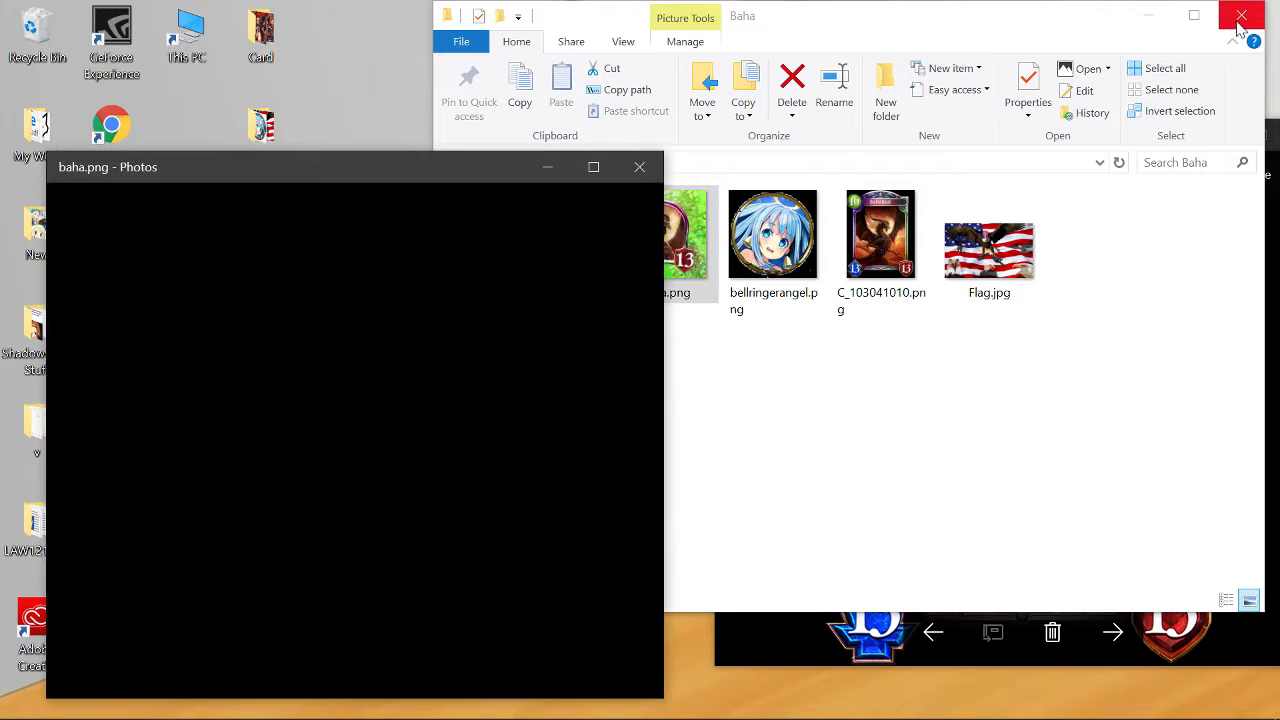
click(1241, 15)
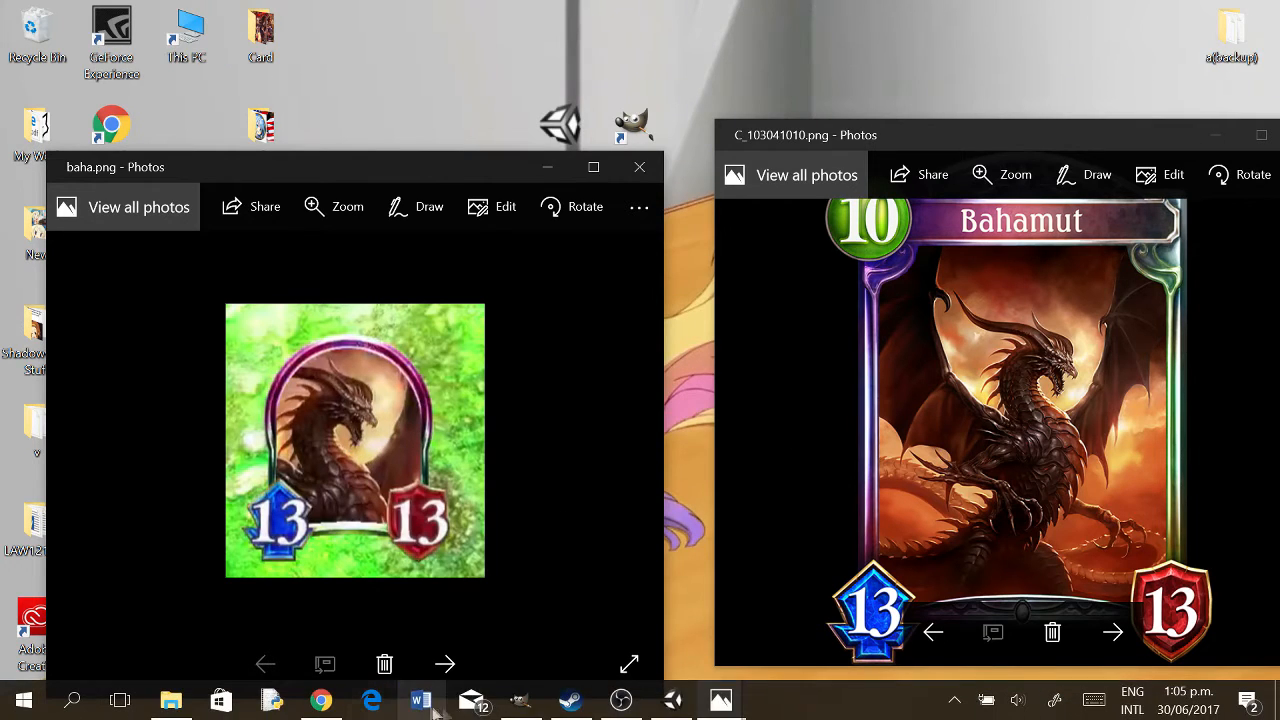
click(521, 700)
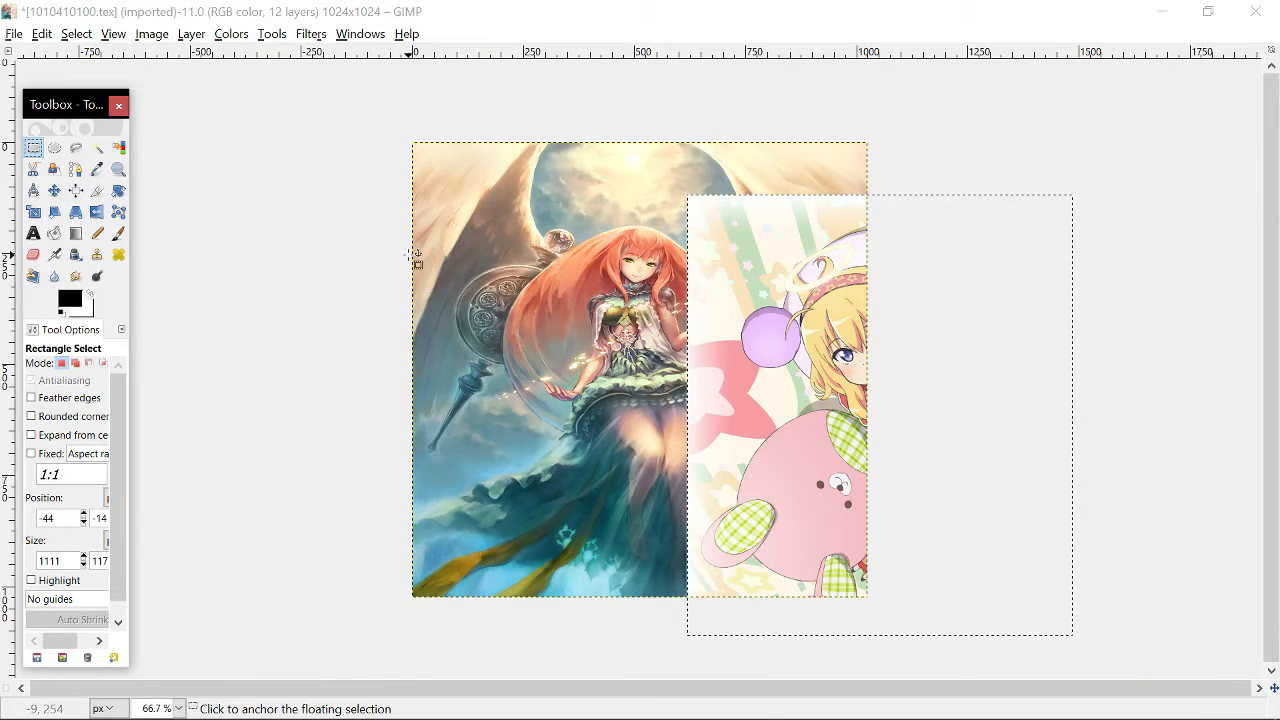
- Move the pasted Gabriel image so it sits centred over the card art
click(810, 372)
drag(800, 368, 648, 350)
drag(754, 312, 790, 281)
drag(851, 285, 851, 286)
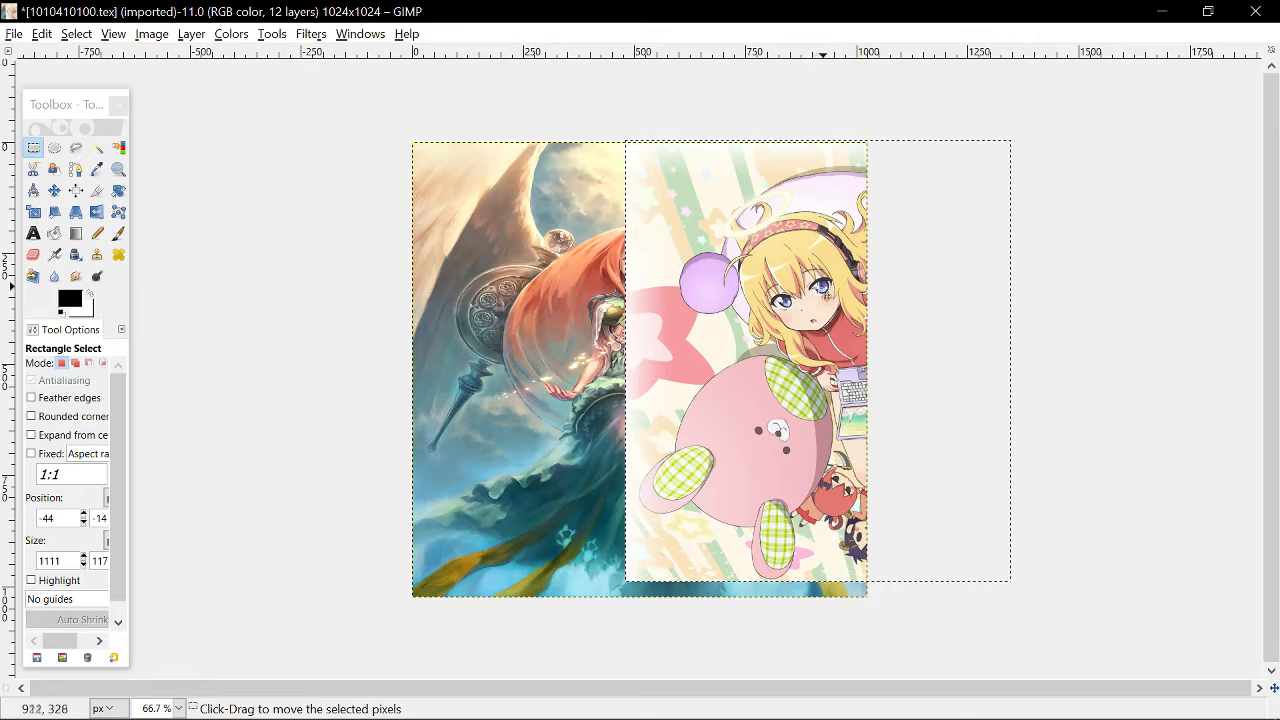
drag(820, 373, 680, 302)
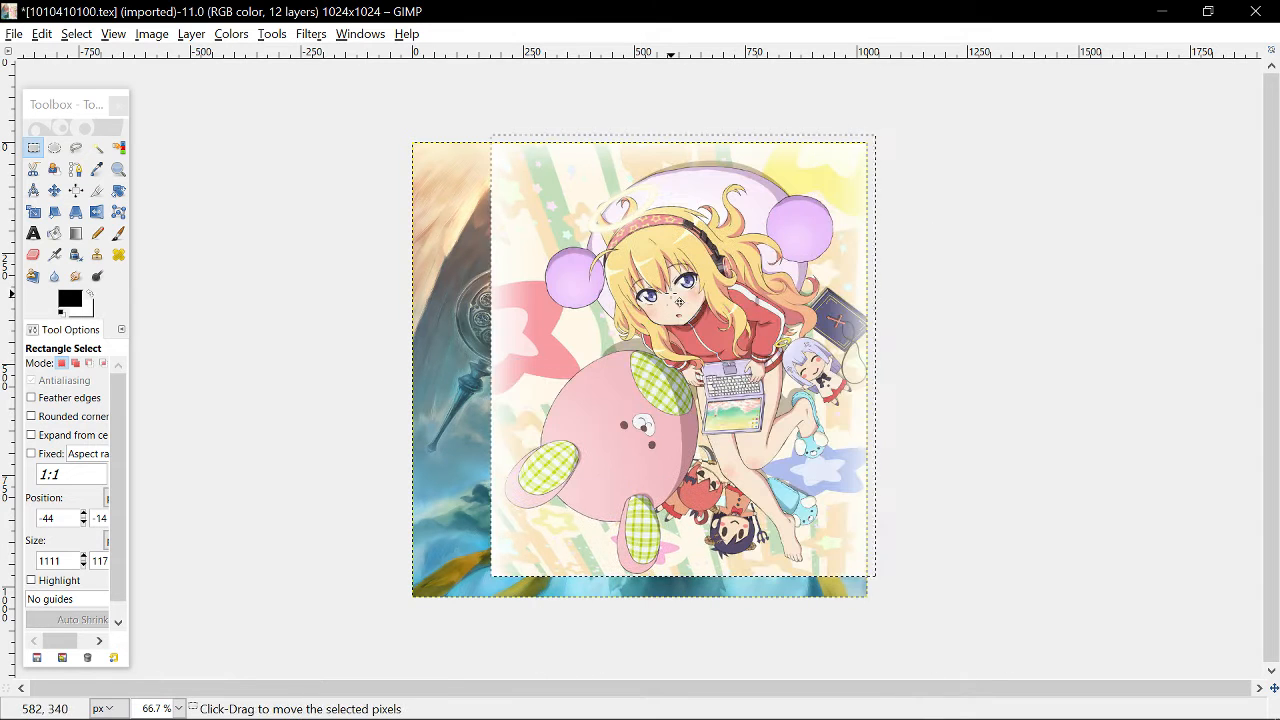
drag(656, 236, 569, 514)
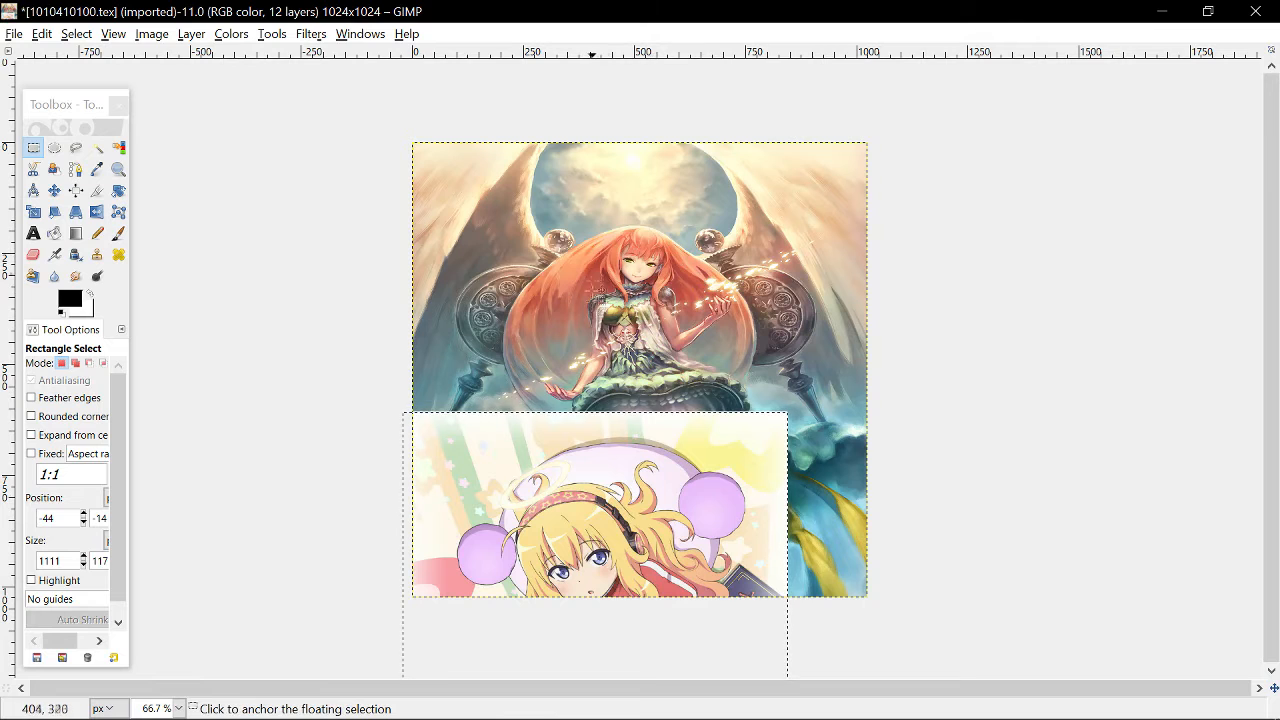
drag(589, 494, 649, 270)
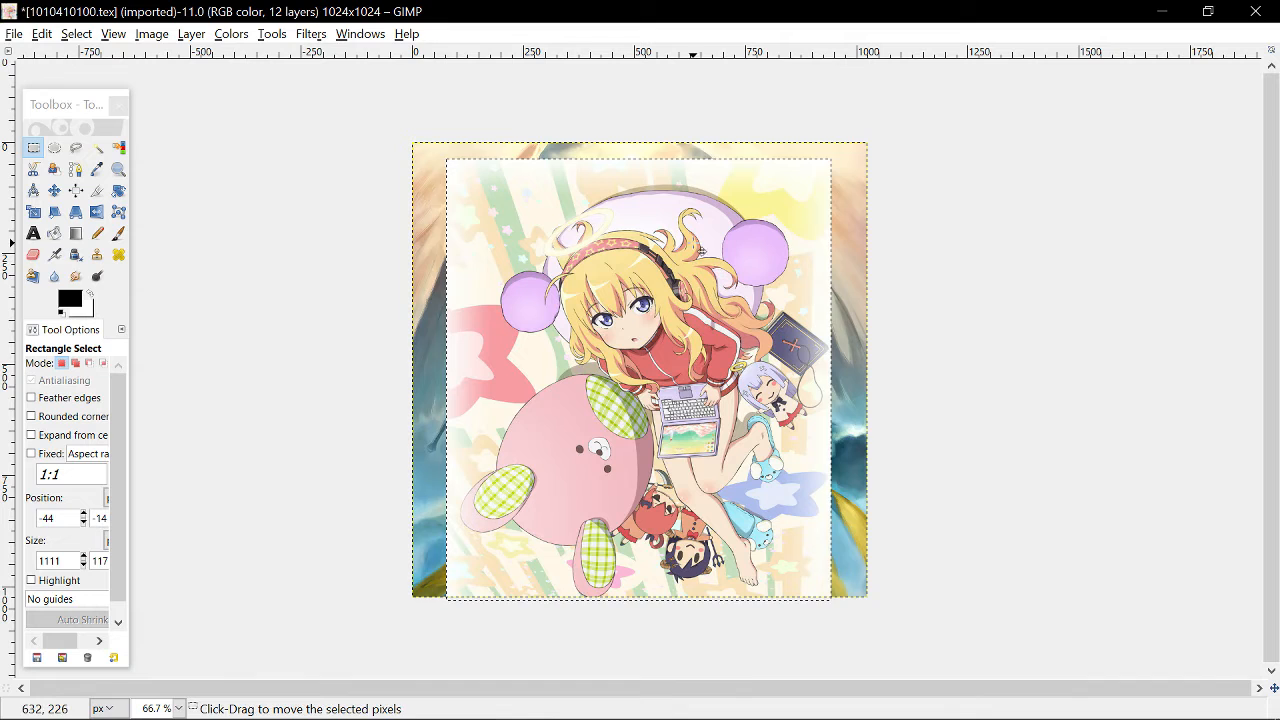
drag(702, 250, 709, 244)
- Scale the pasted Gabriel image up with the Scale tool so it fills the whole 1024 × 1024 texture
click(272, 36)
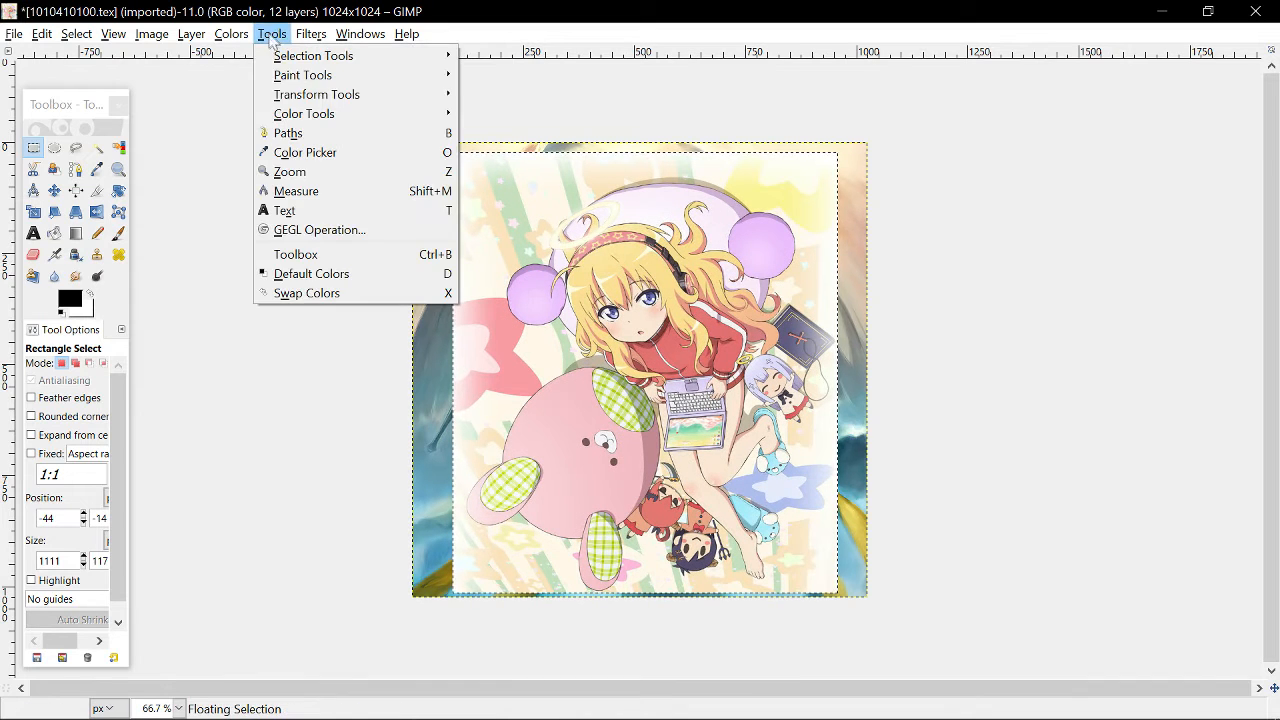
mouse_move(300, 96)
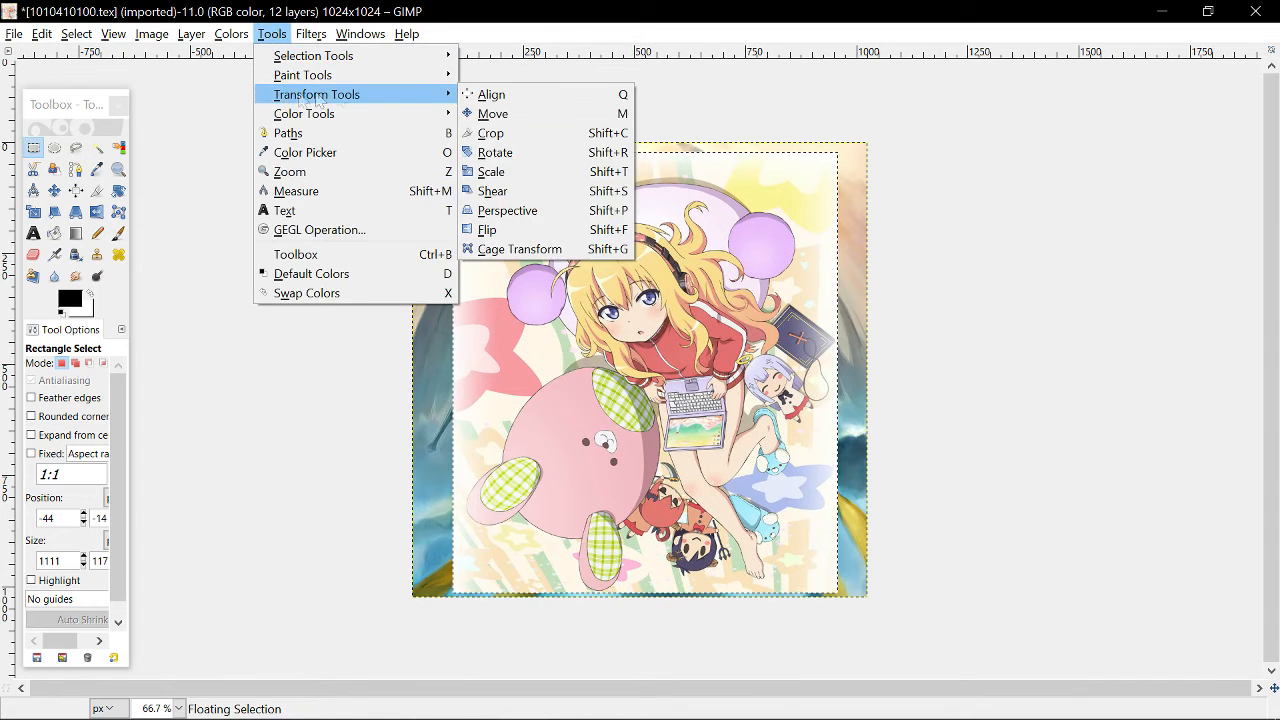
click(491, 172)
click(430, 160)
drag(421, 156, 418, 152)
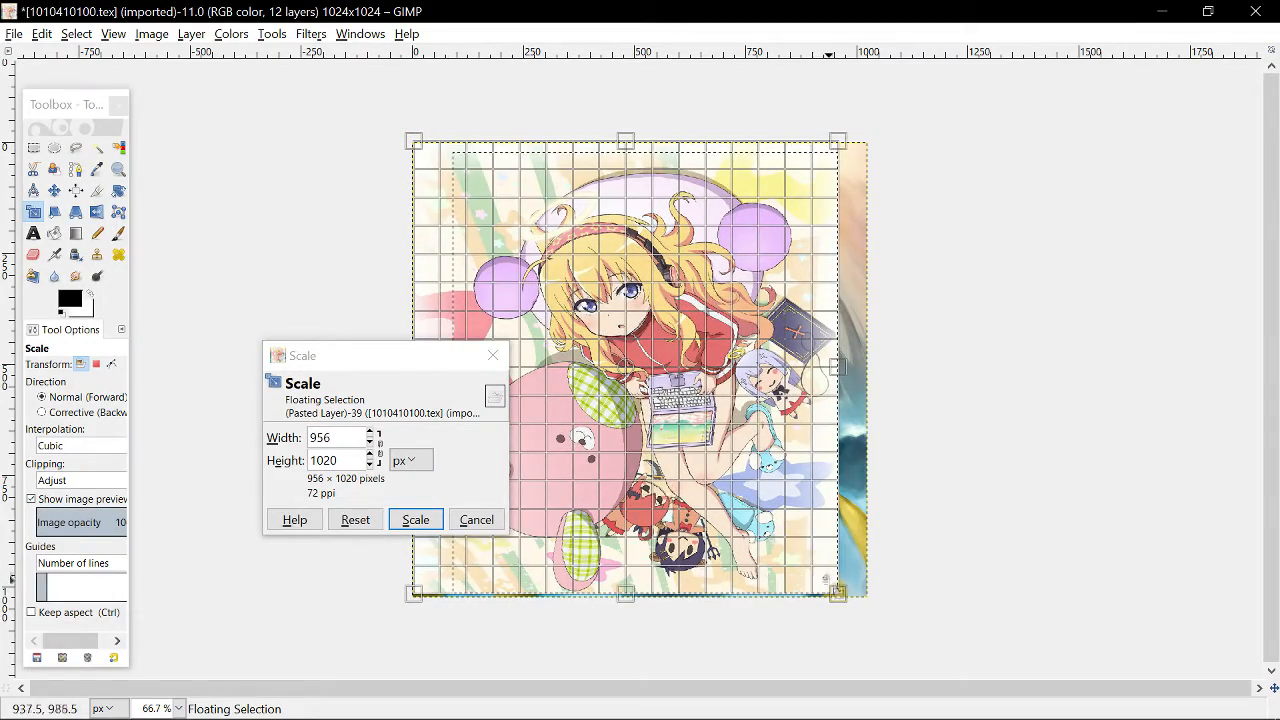
drag(848, 603, 869, 603)
click(416, 522)
click(298, 321)
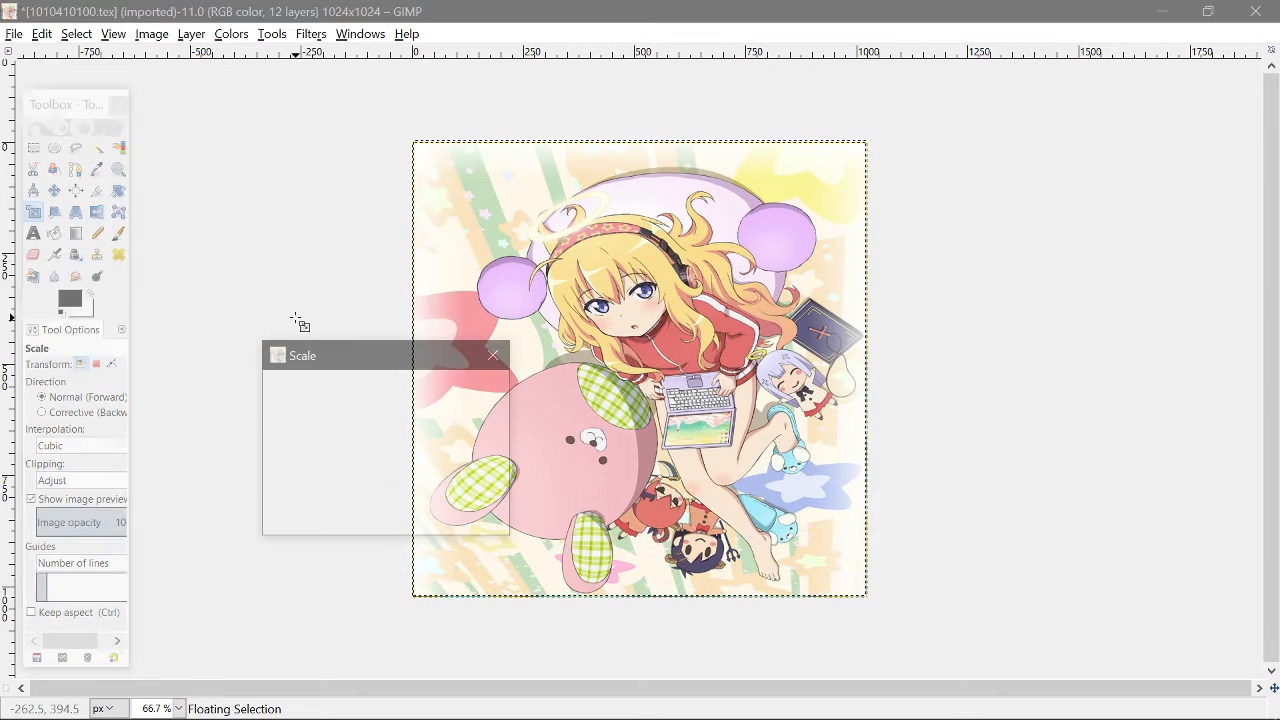
click(492, 355)
- Export the texture as a DDS image over 1010410100.tex.dds in the Textures folder, replacing the file with no compression
click(14, 34)
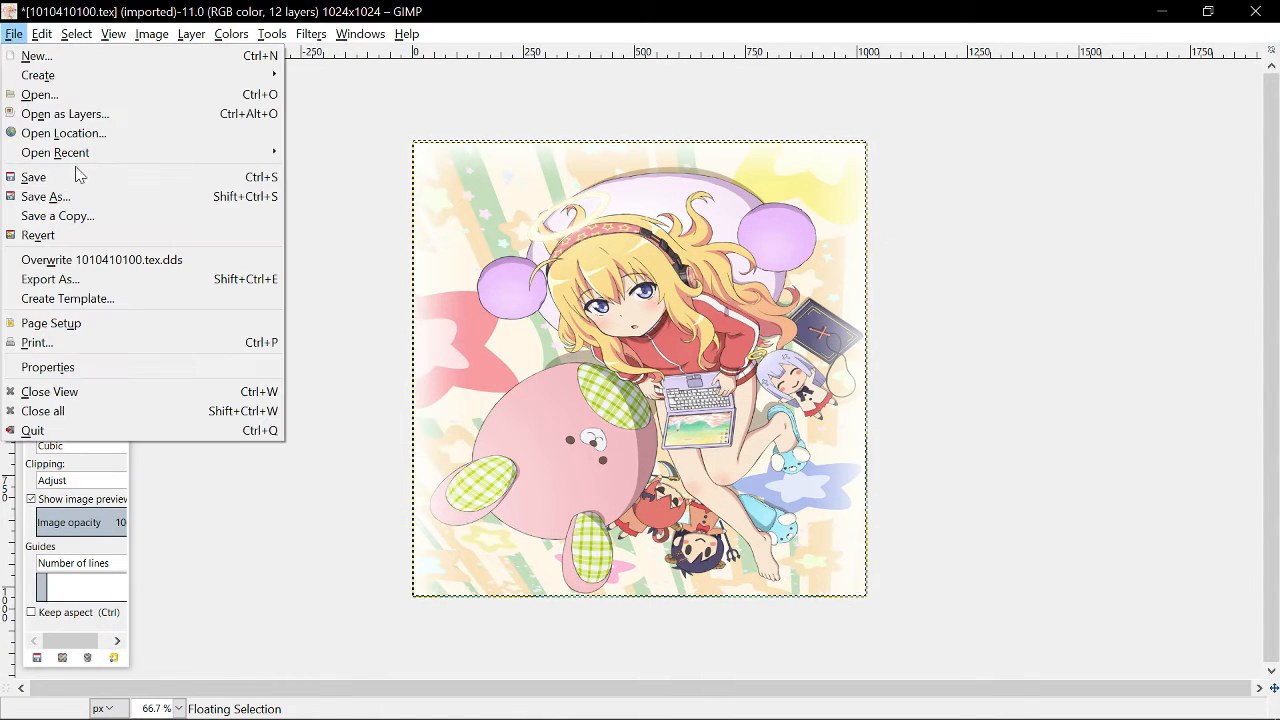
click(62, 279)
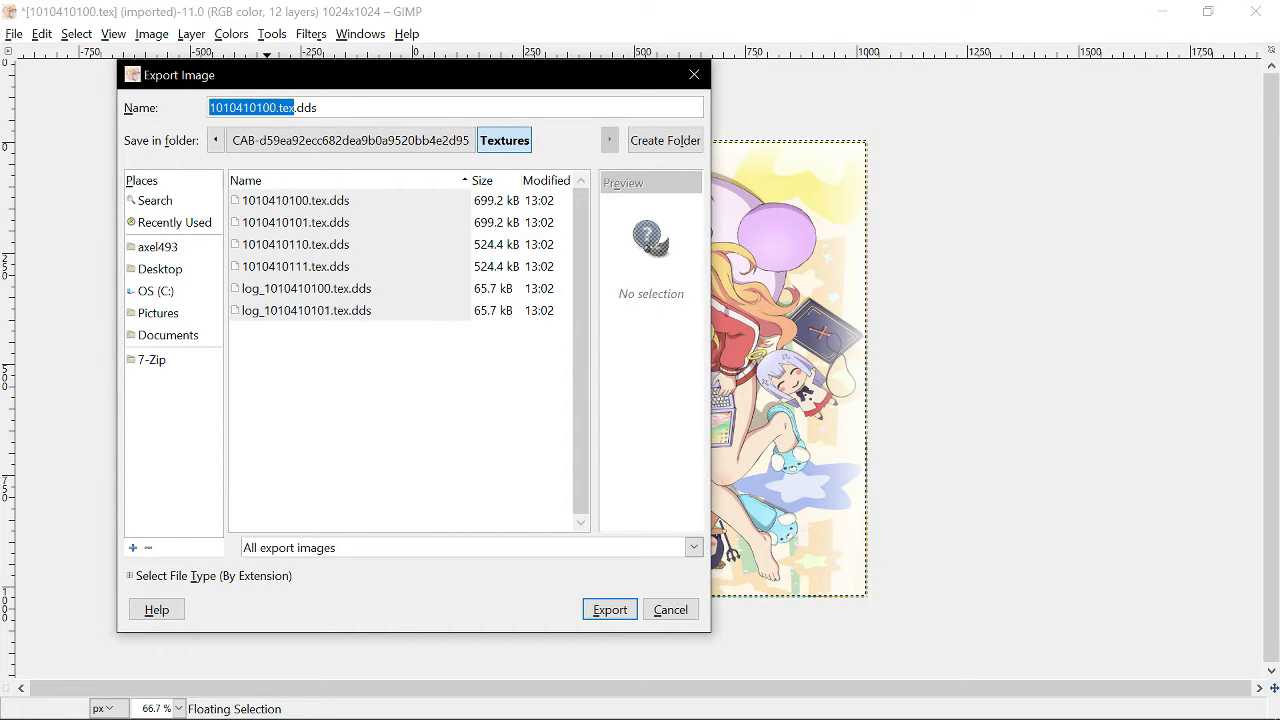
click(143, 577)
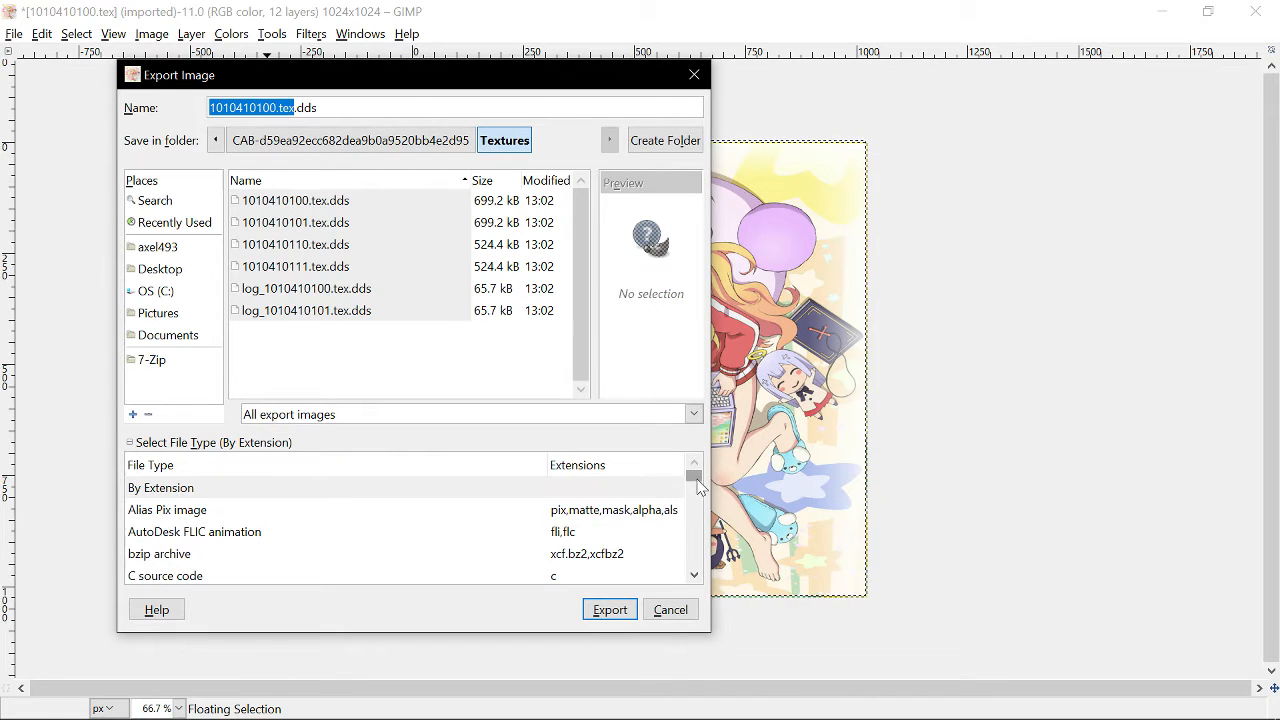
drag(696, 484, 697, 496)
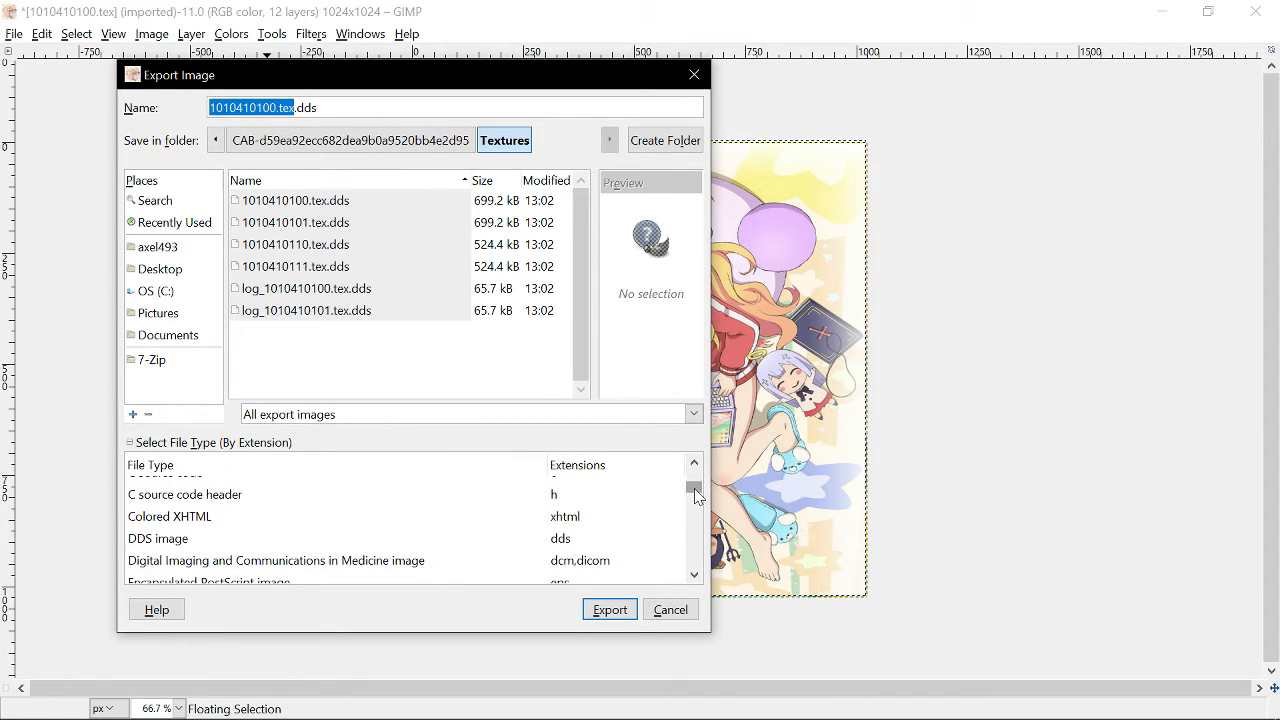
click(143, 539)
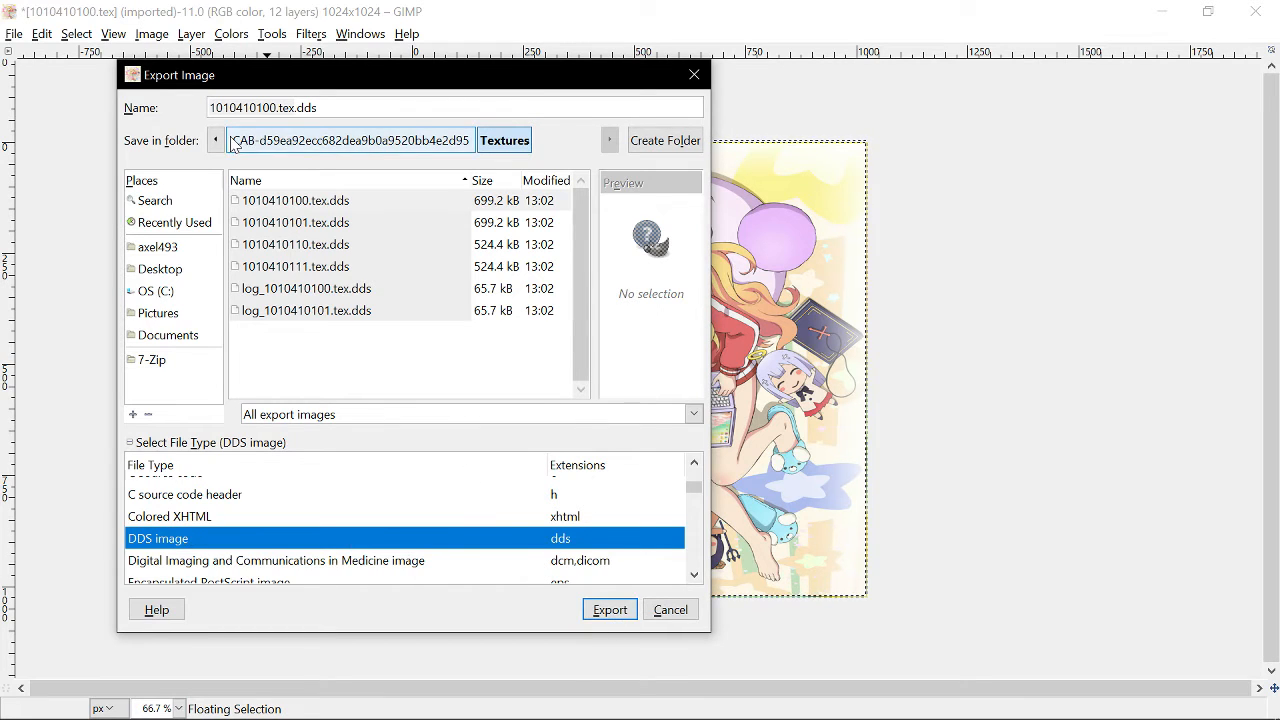
click(282, 201)
click(598, 609)
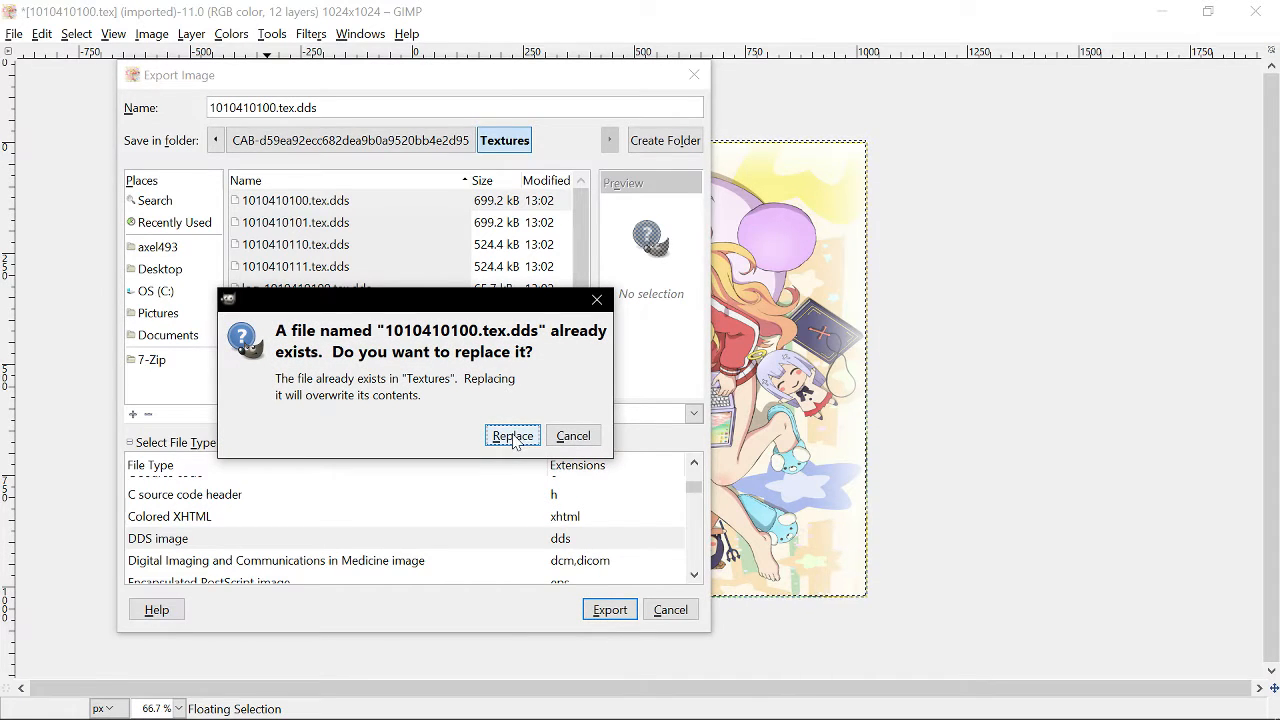
click(513, 437)
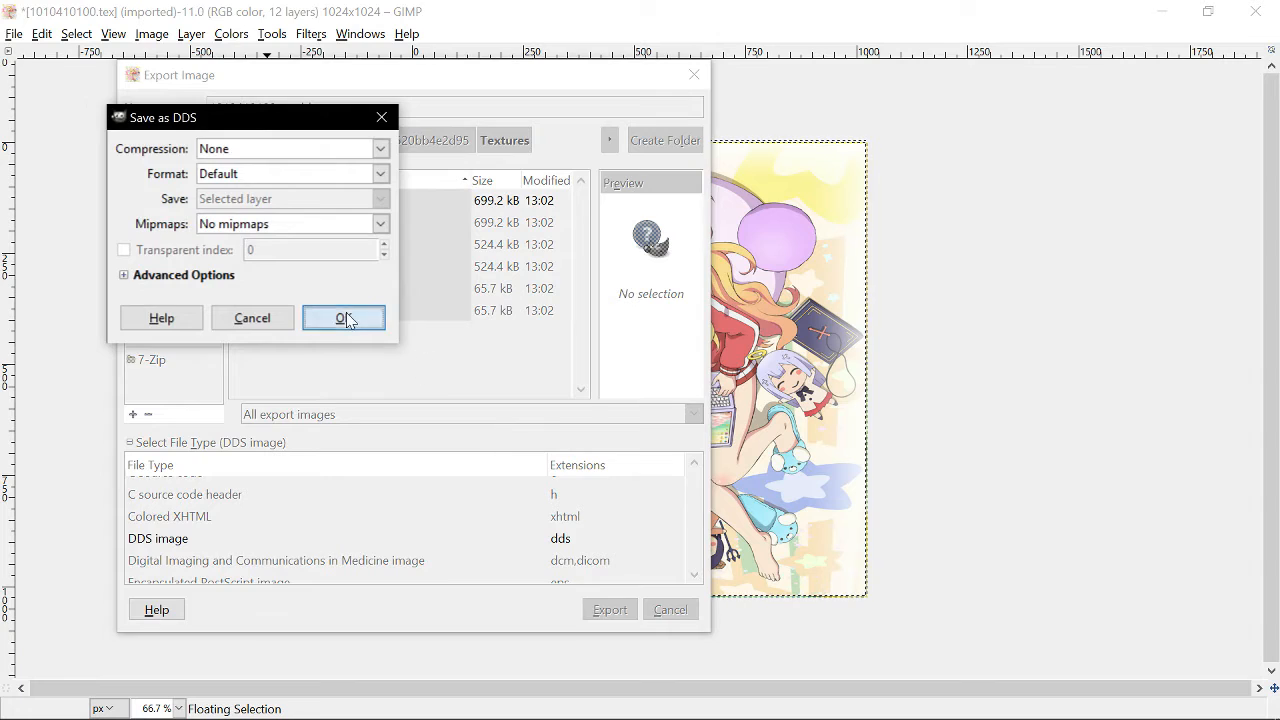
click(344, 318)
- Open the exported 1010410100.tex.dds from the Steam Shadowverse Textures folder to check it, then close that window
click(16, 36)
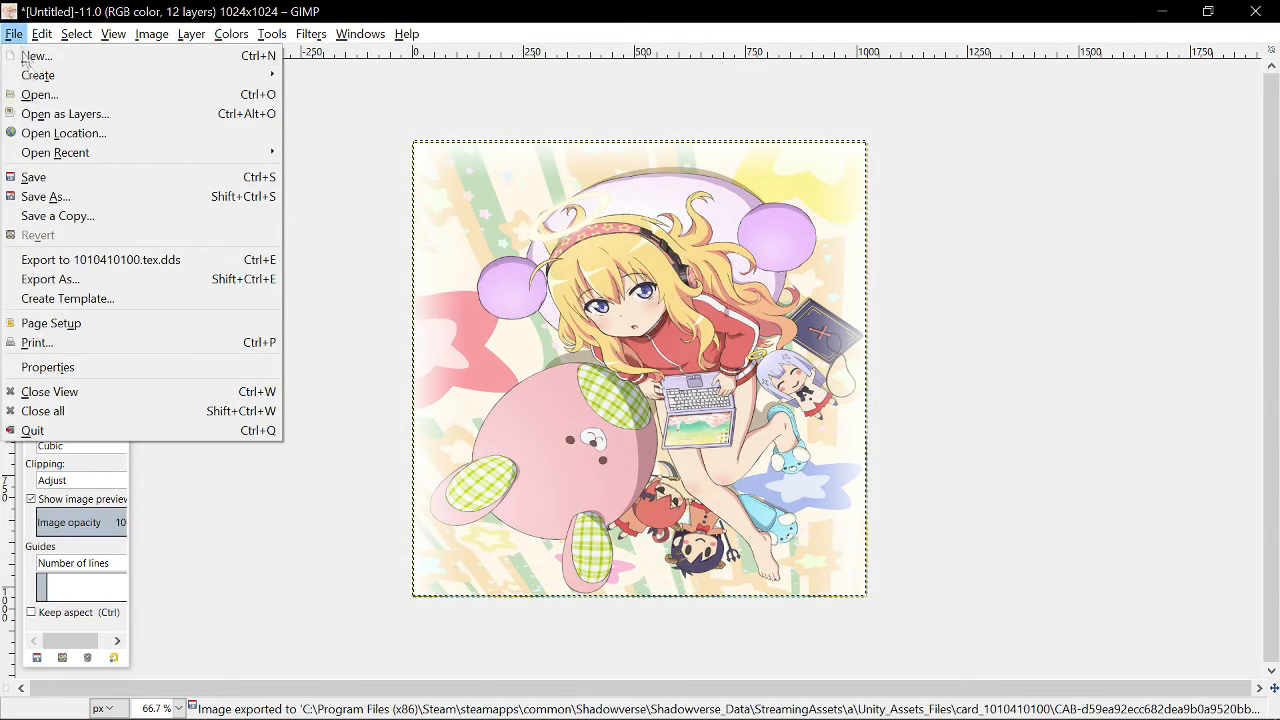
click(40, 94)
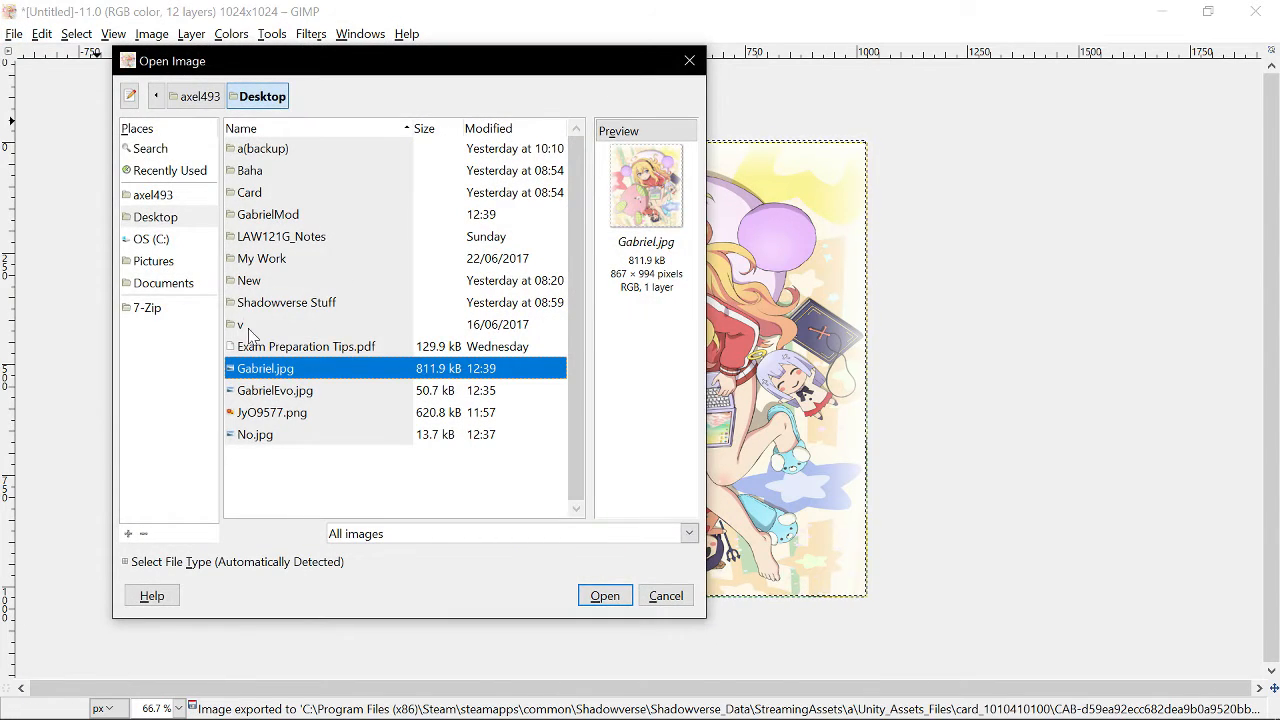
click(172, 172)
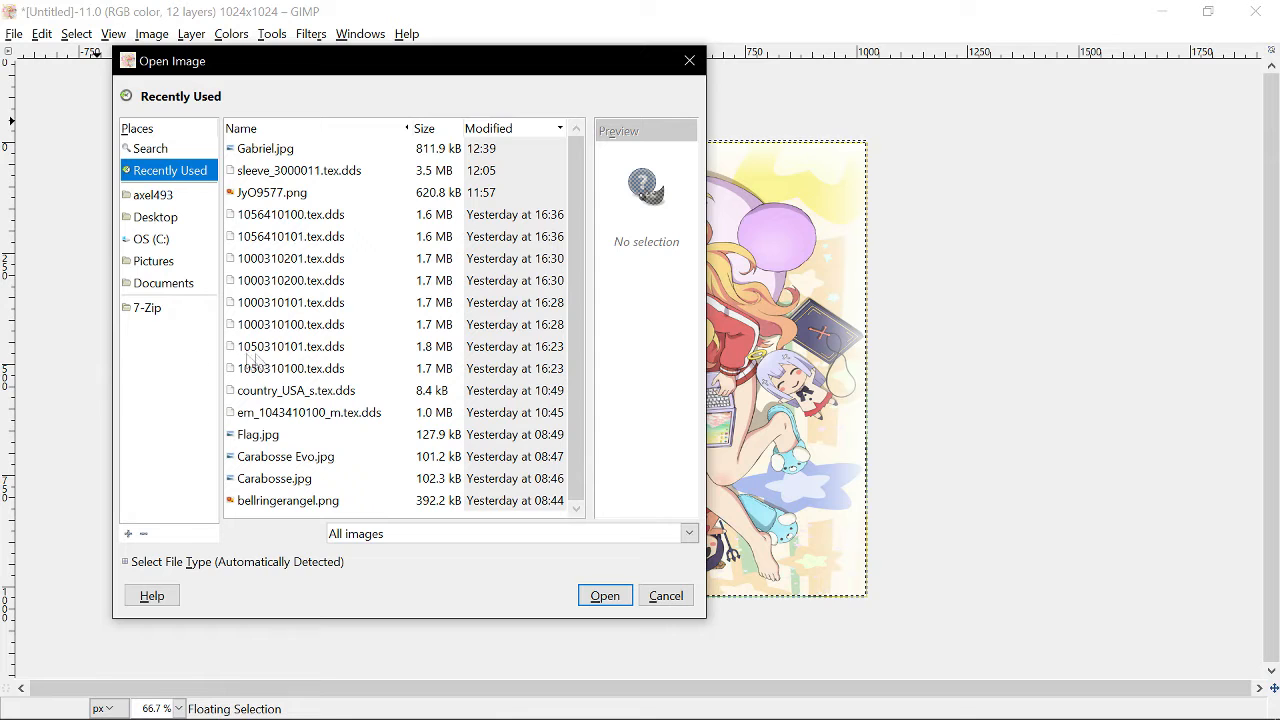
click(165, 250)
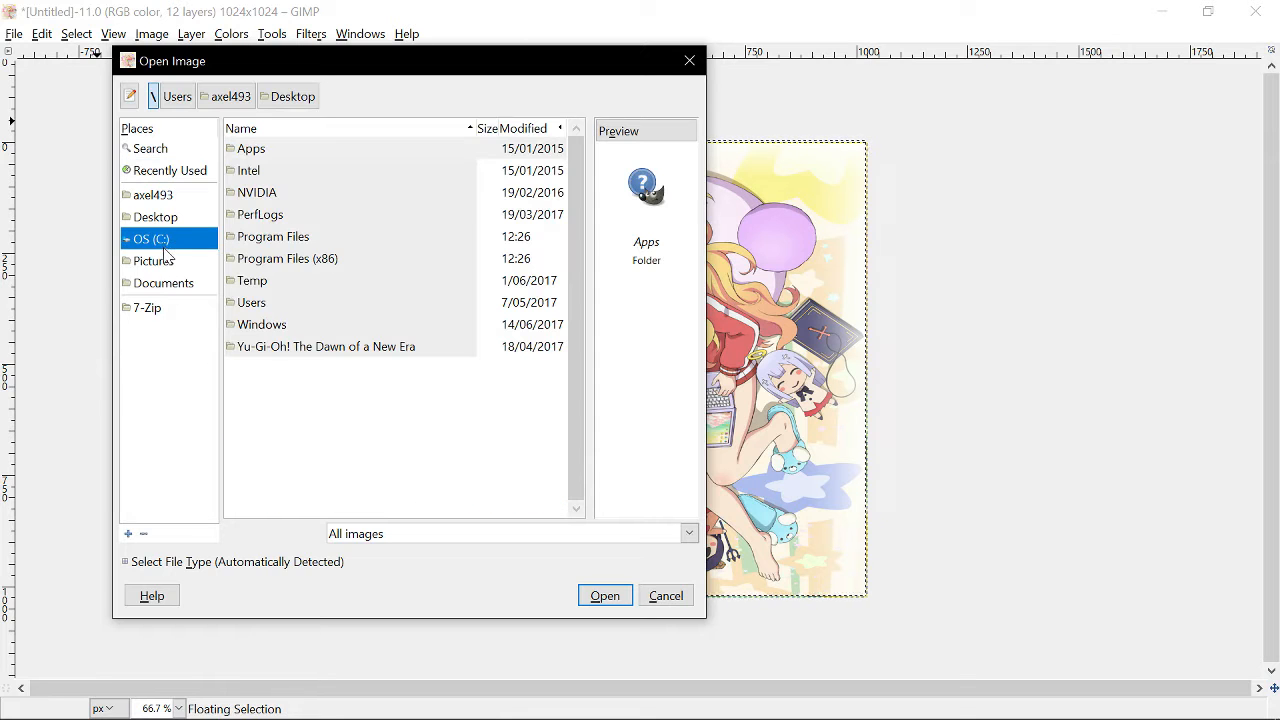
double_click(300, 258)
scroll(540, 470, down, 10)
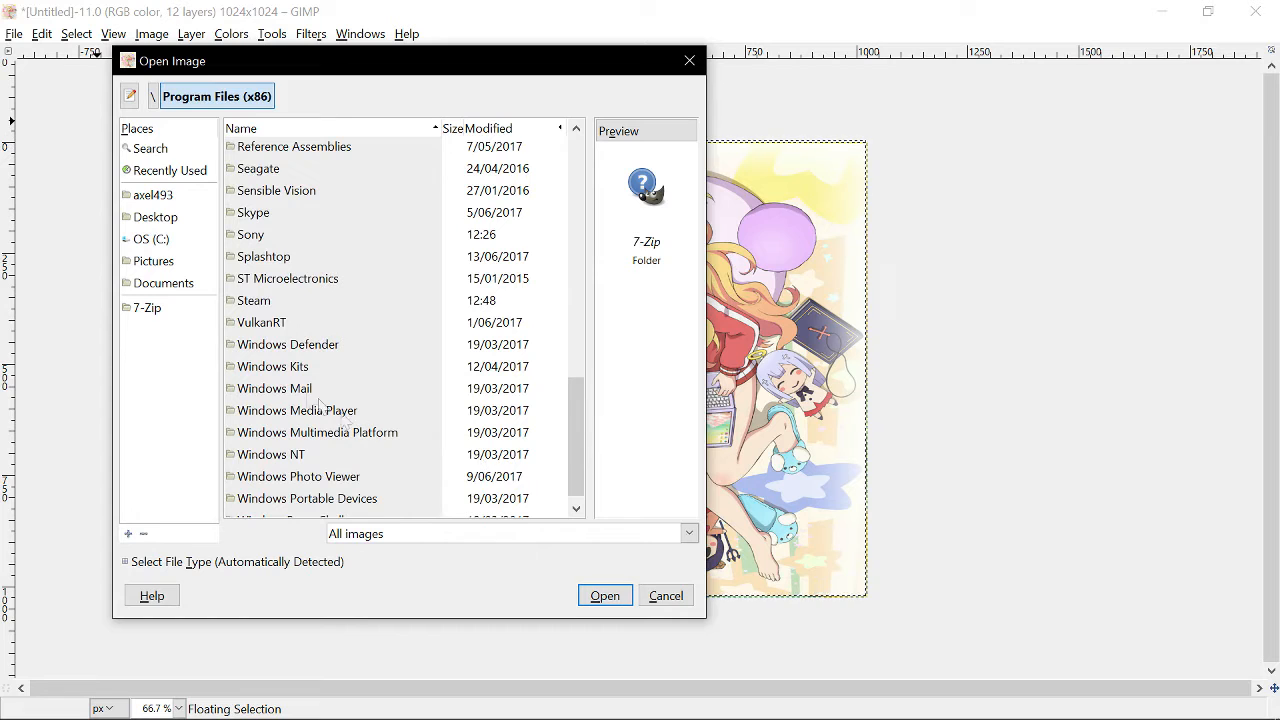
double_click(253, 300)
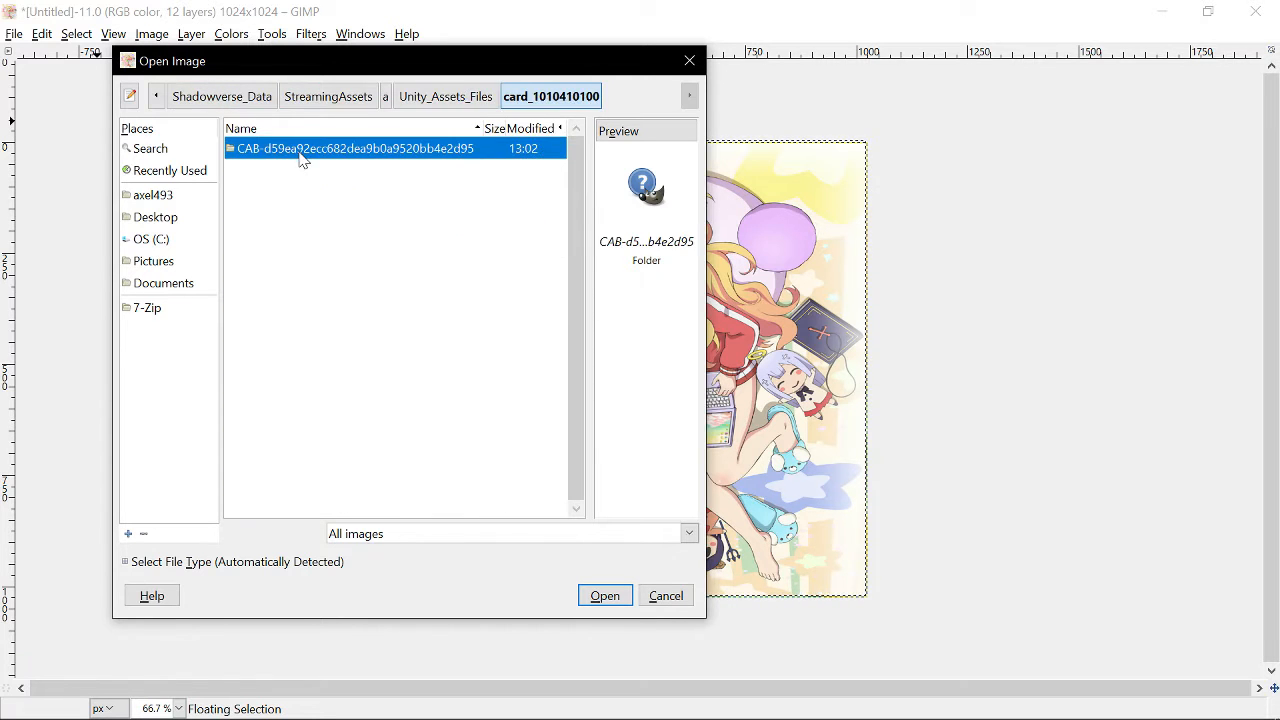
double_click(300, 152)
double_click(300, 152)
click(302, 172)
click(310, 152)
double_click(314, 152)
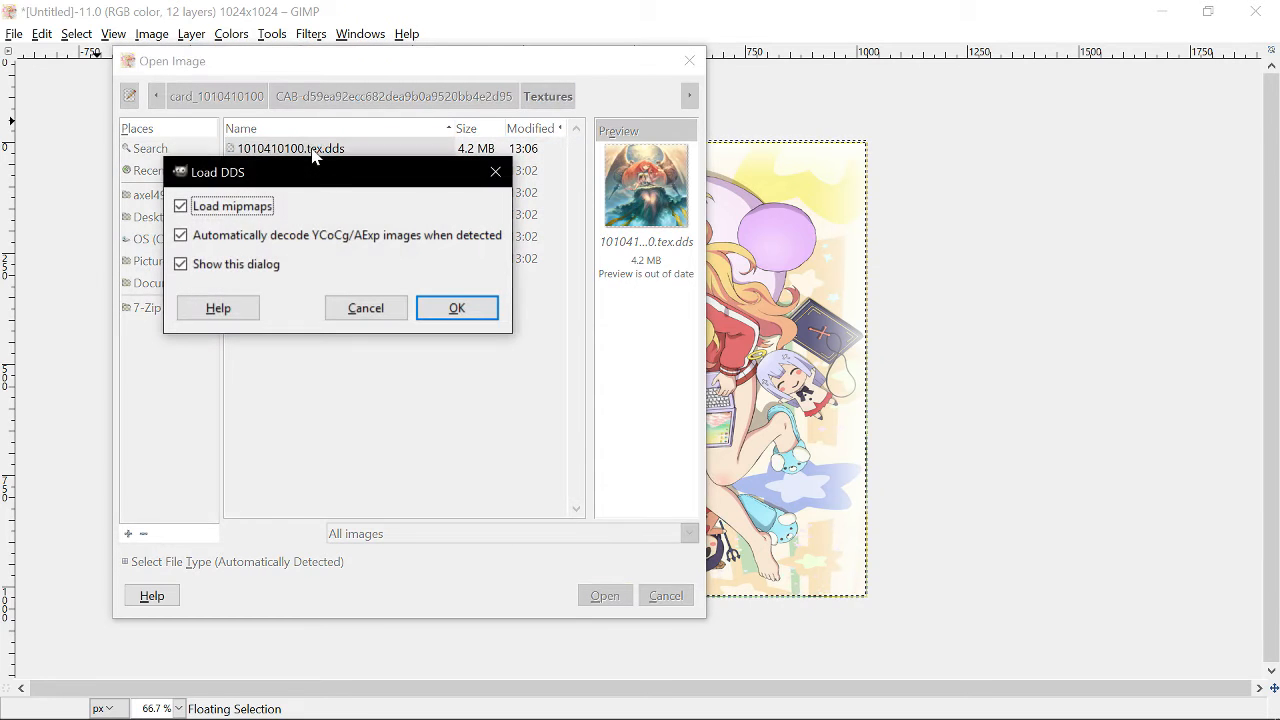
click(447, 312)
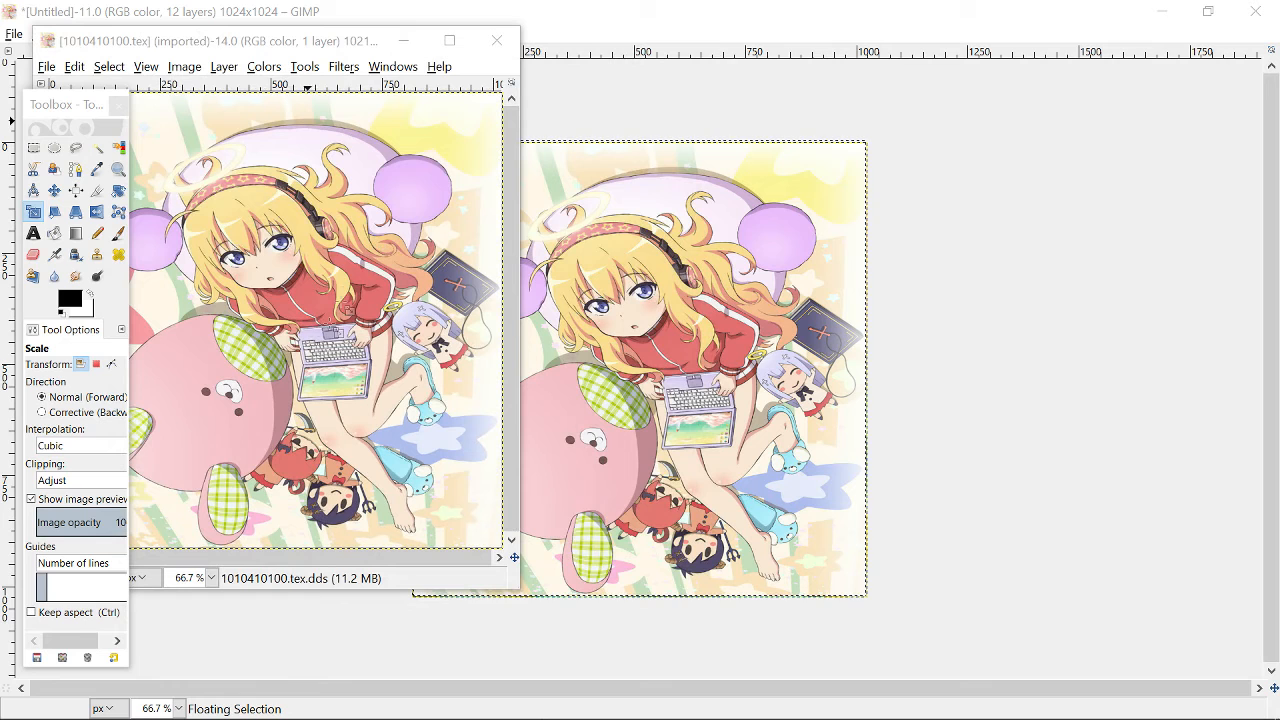
click(497, 41)
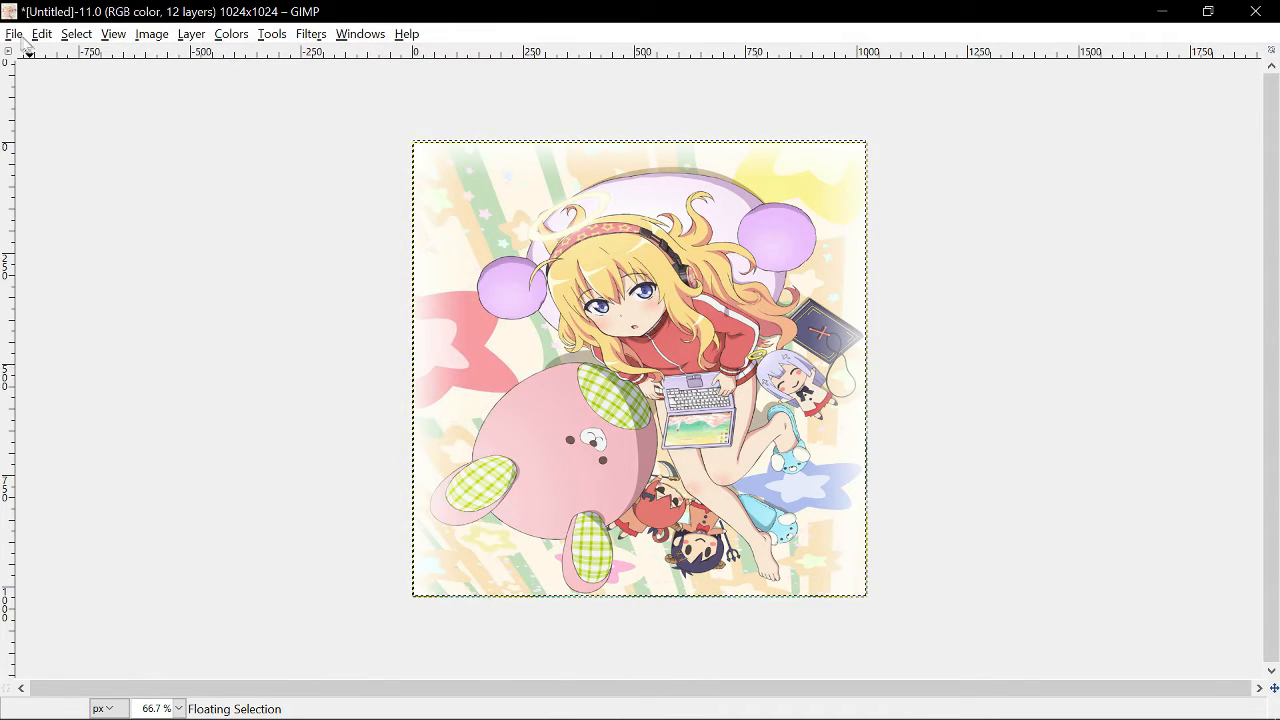
- Open the evolved card texture 1010410101.tex.dds from the Textures folder and maximize its window
click(14, 35)
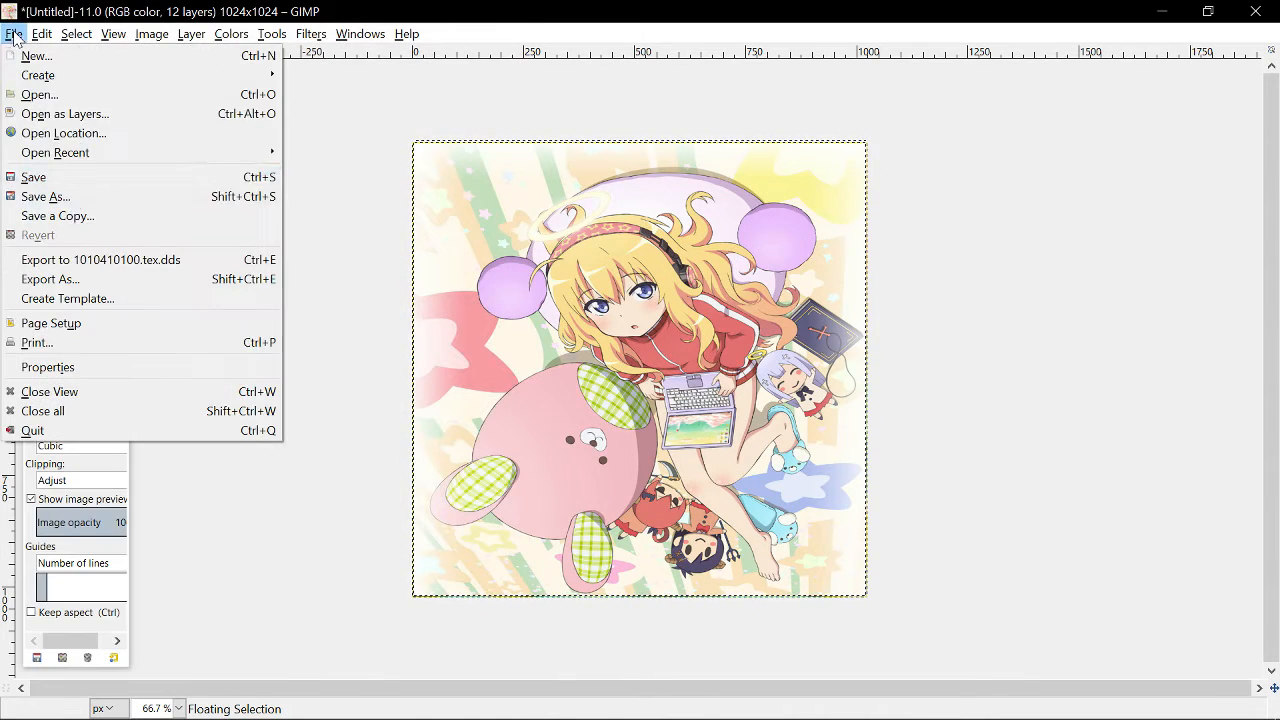
click(60, 279)
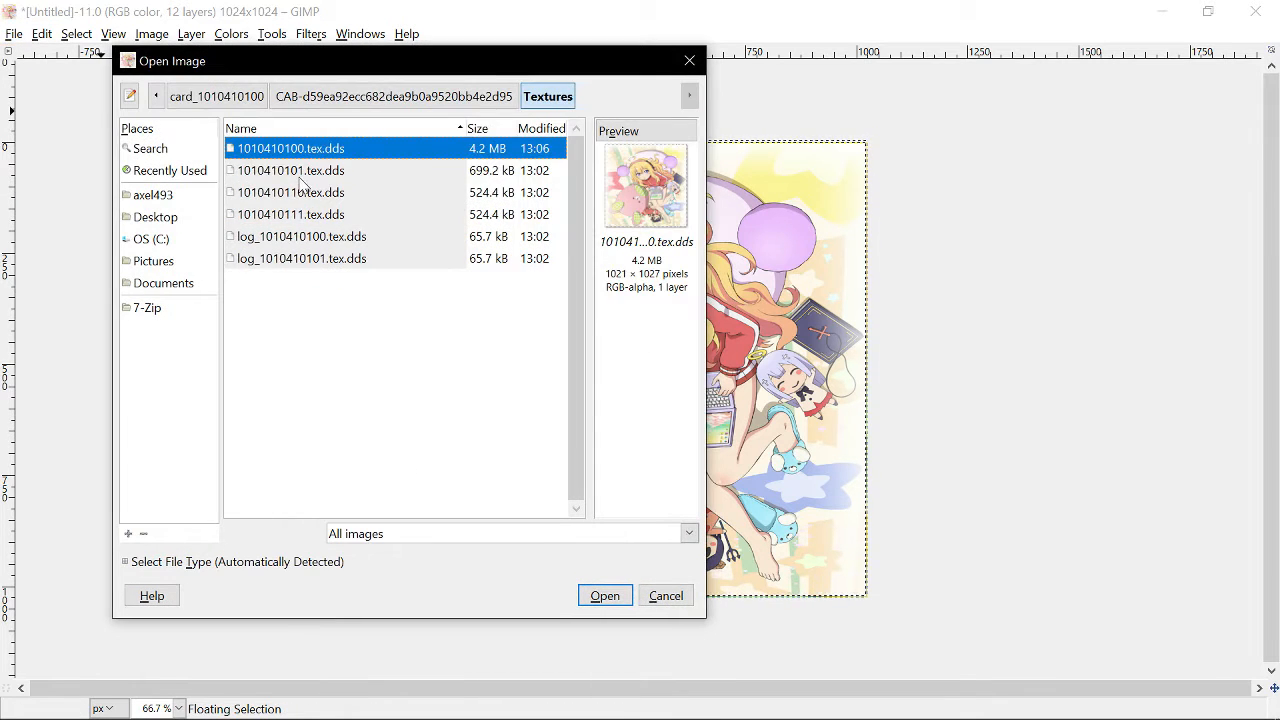
click(300, 170)
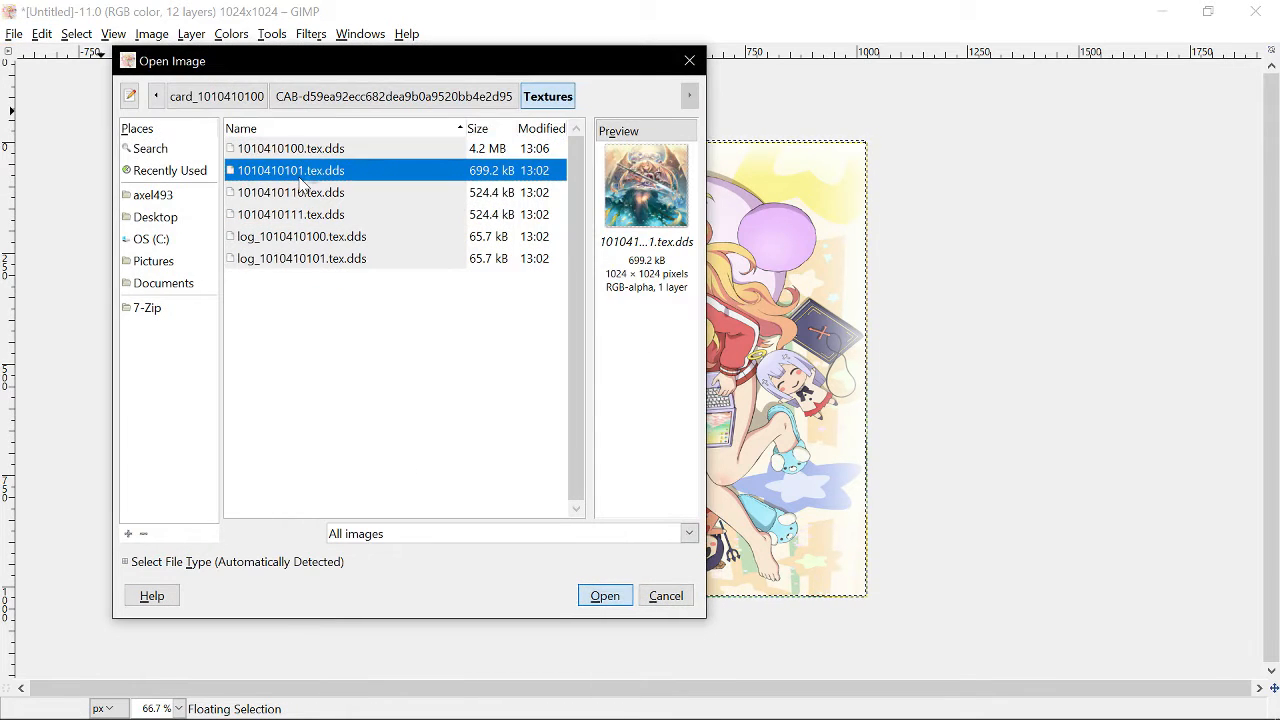
click(605, 595)
click(456, 308)
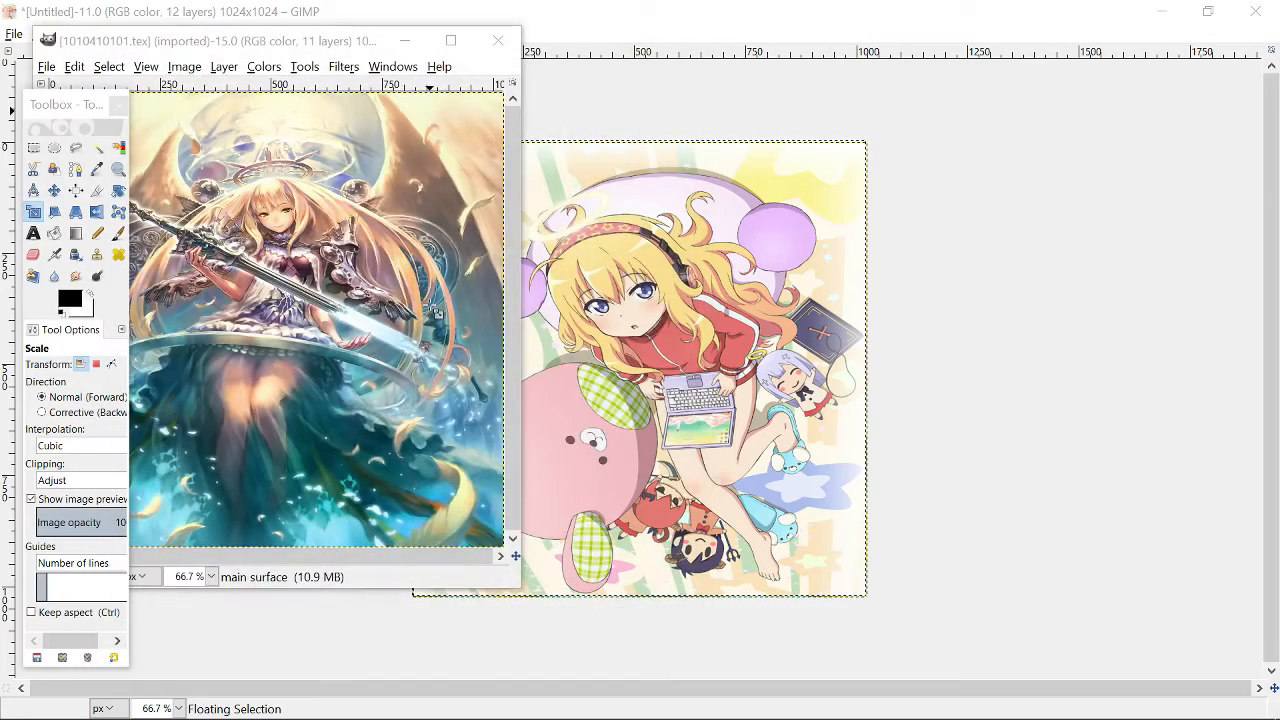
click(450, 42)
- Open GabrielEvo.jpg from the Desktop
click(14, 34)
click(50, 100)
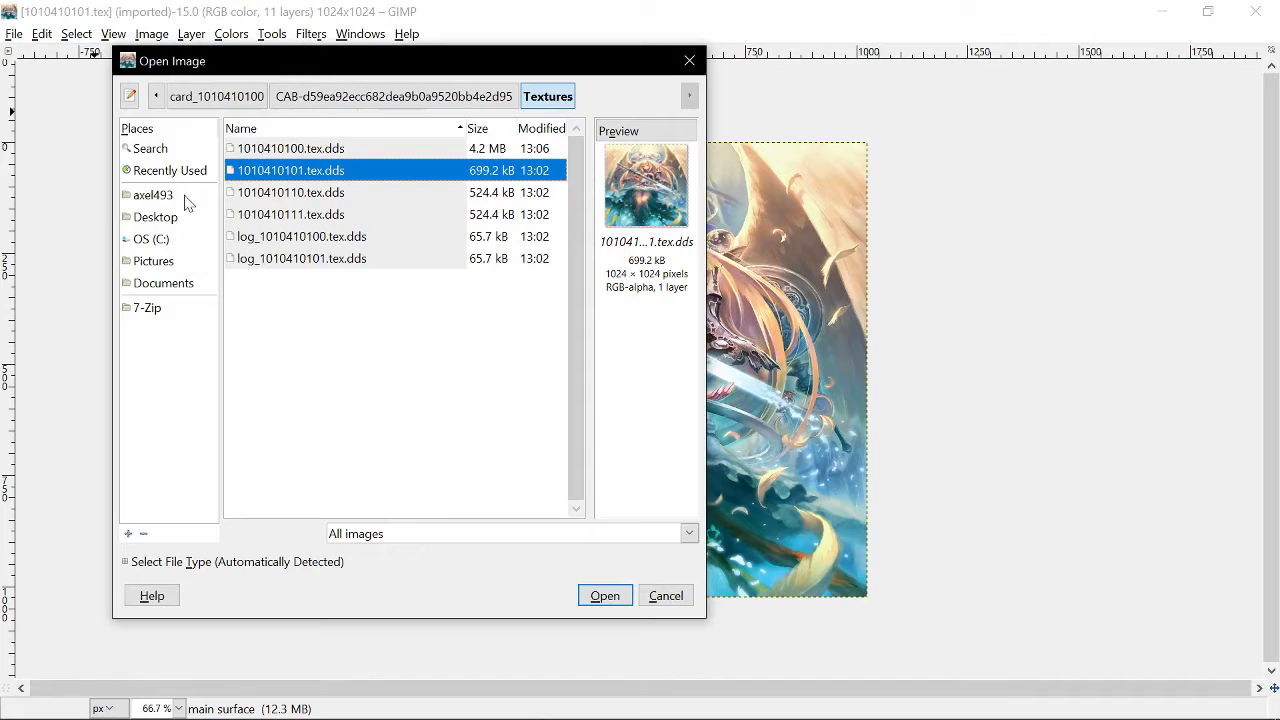
click(166, 198)
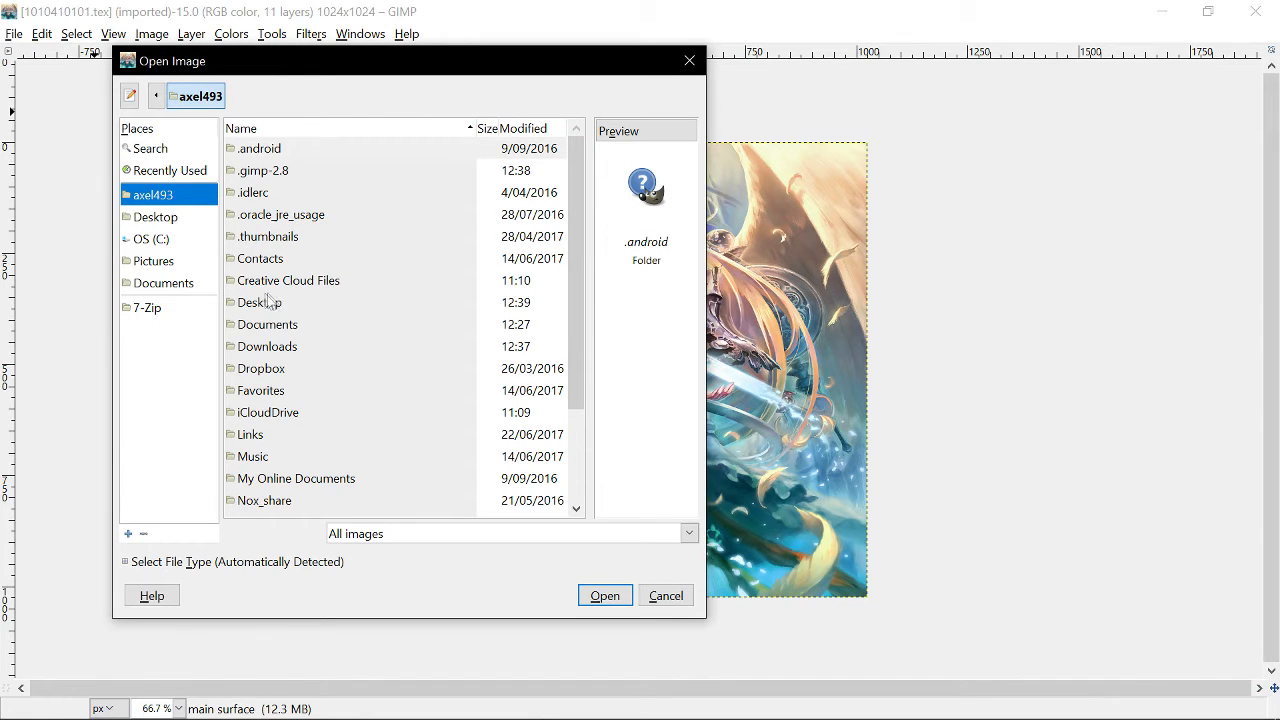
click(169, 245)
click(165, 218)
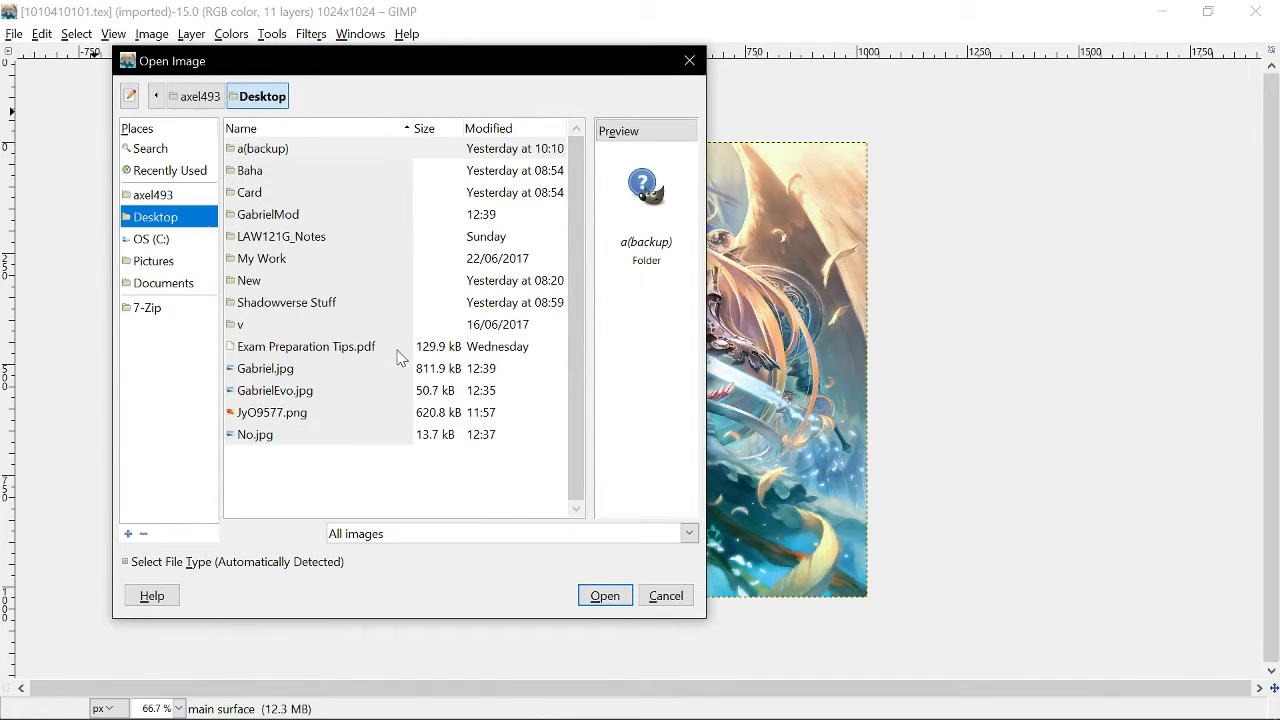
click(257, 398)
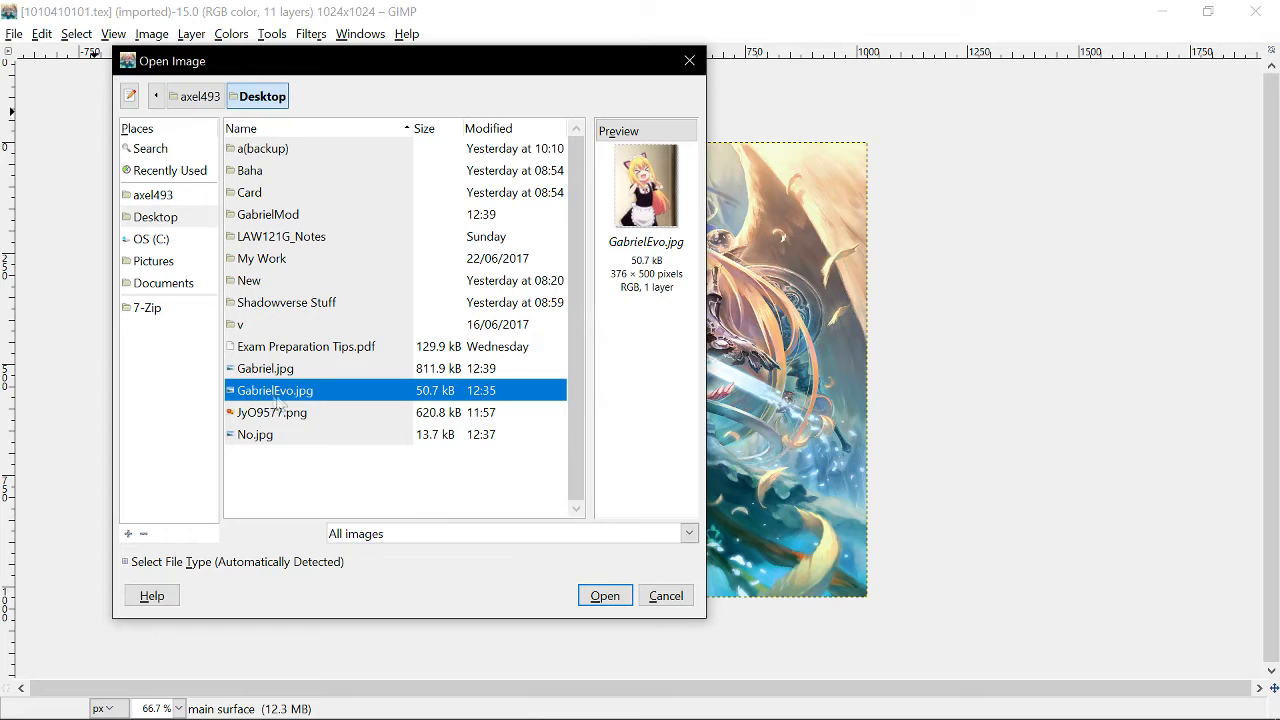
double_click(281, 398)
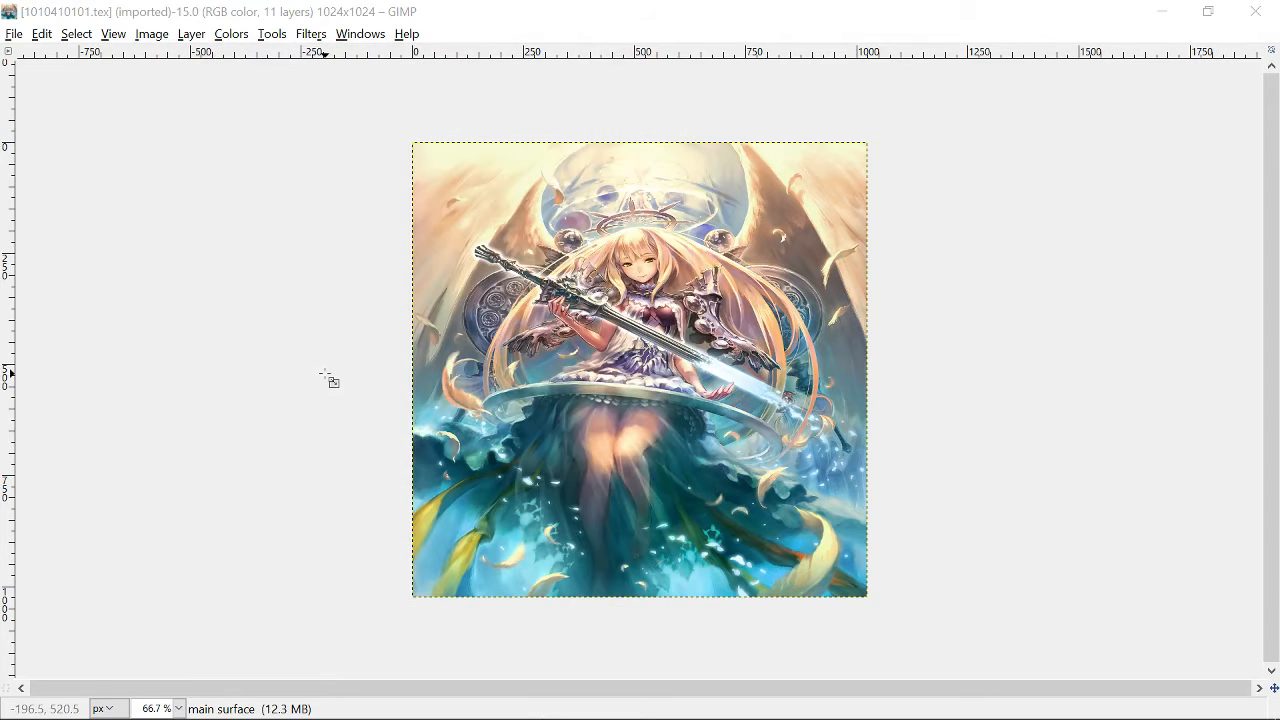
- Switch to the GabrielEvo image window, select the whole image and copy it
click(1208, 11)
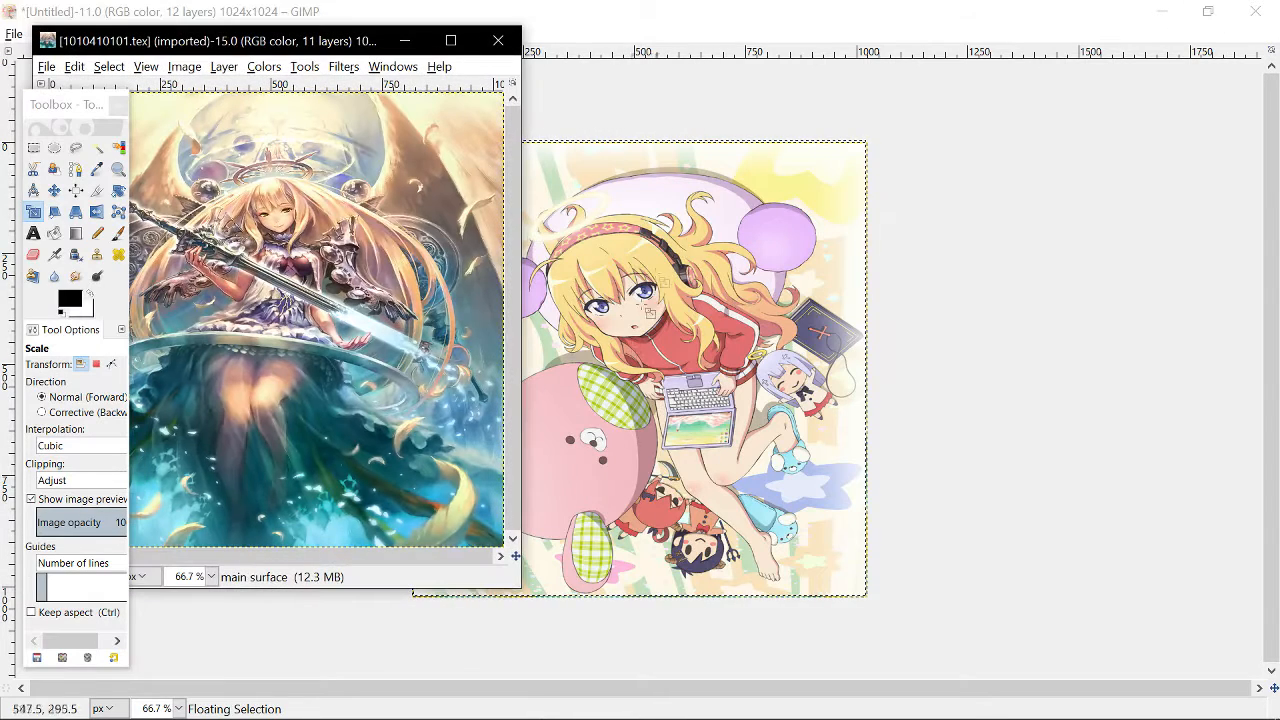
mouse_move(519, 700)
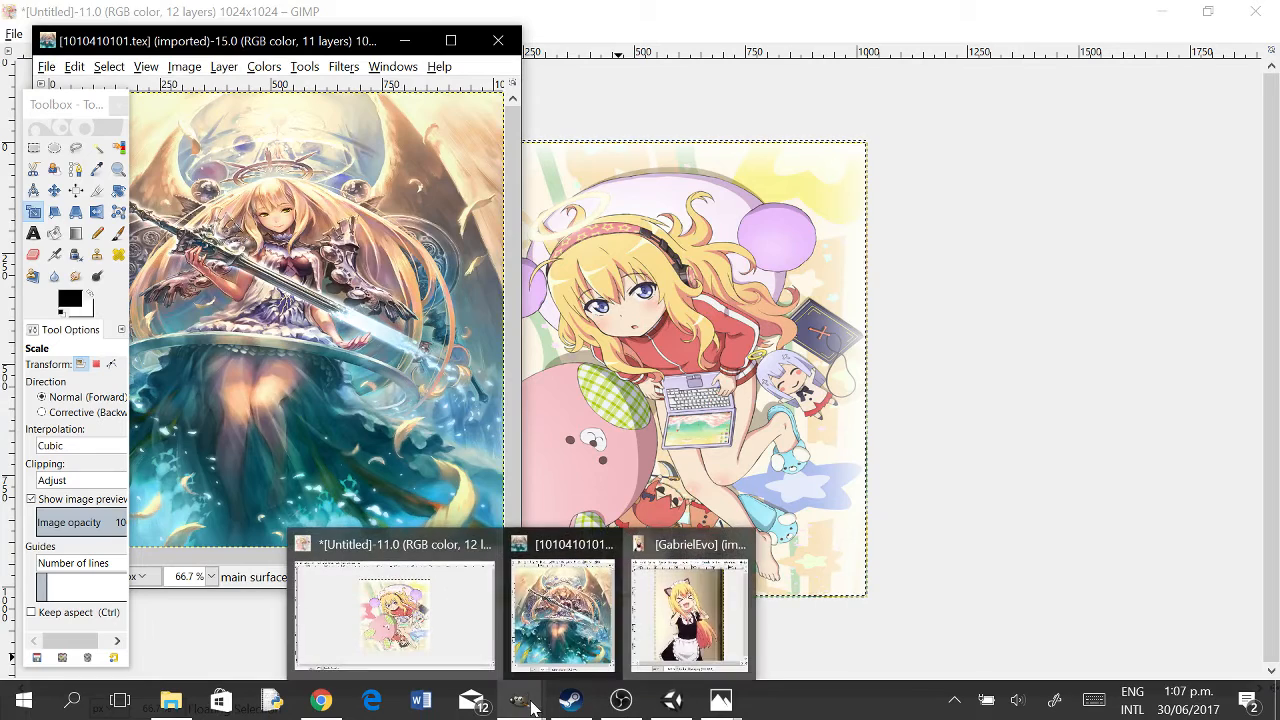
click(682, 612)
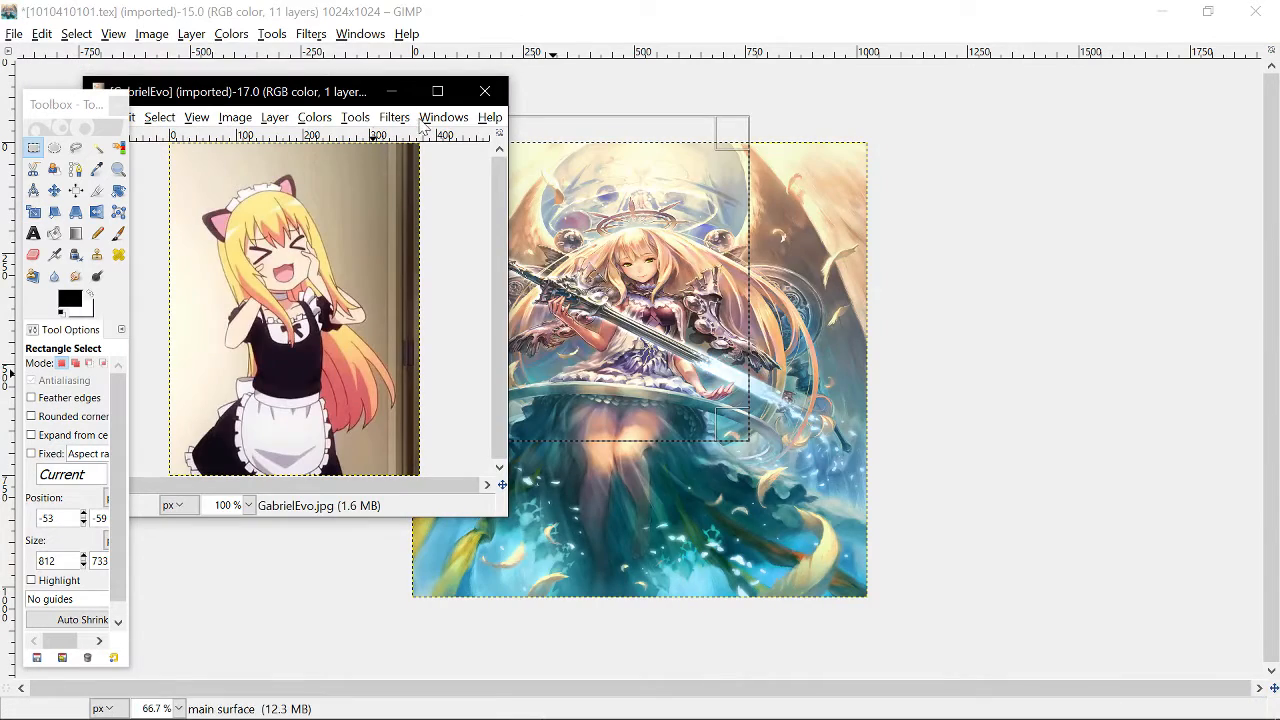
click(441, 96)
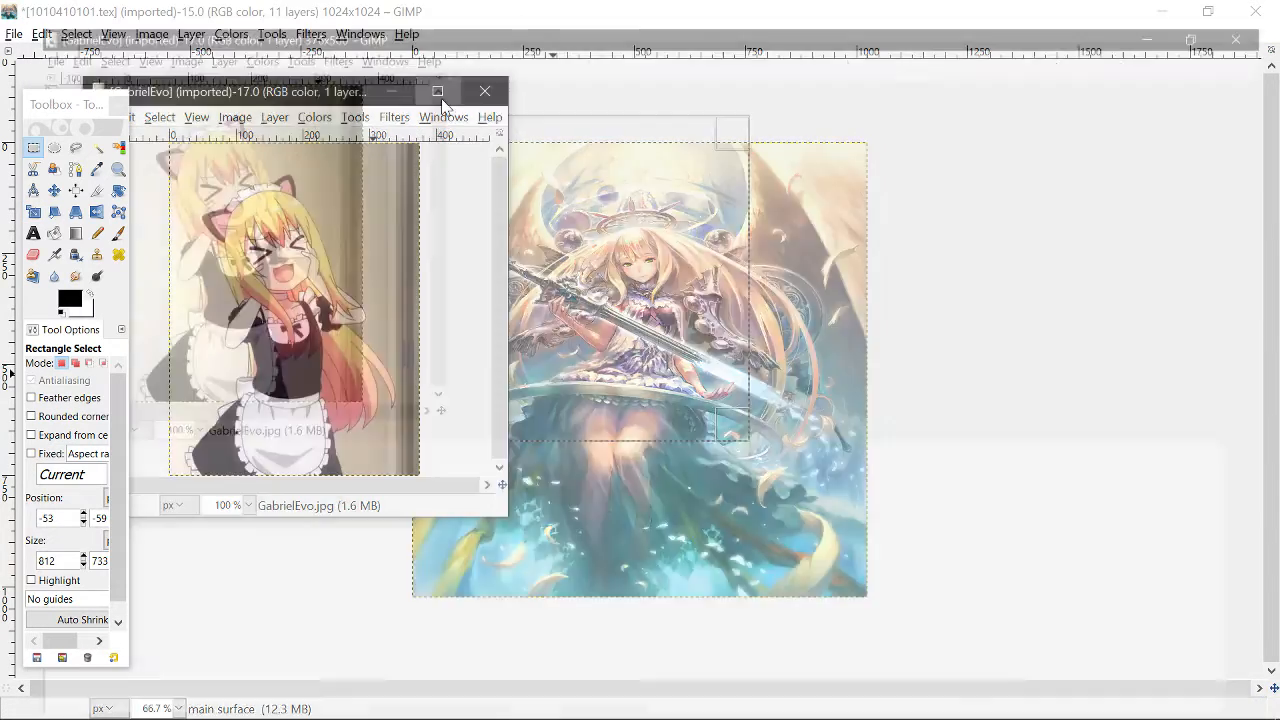
drag(440, 130, 830, 588)
key(ctrl)
key(ctrl+c)
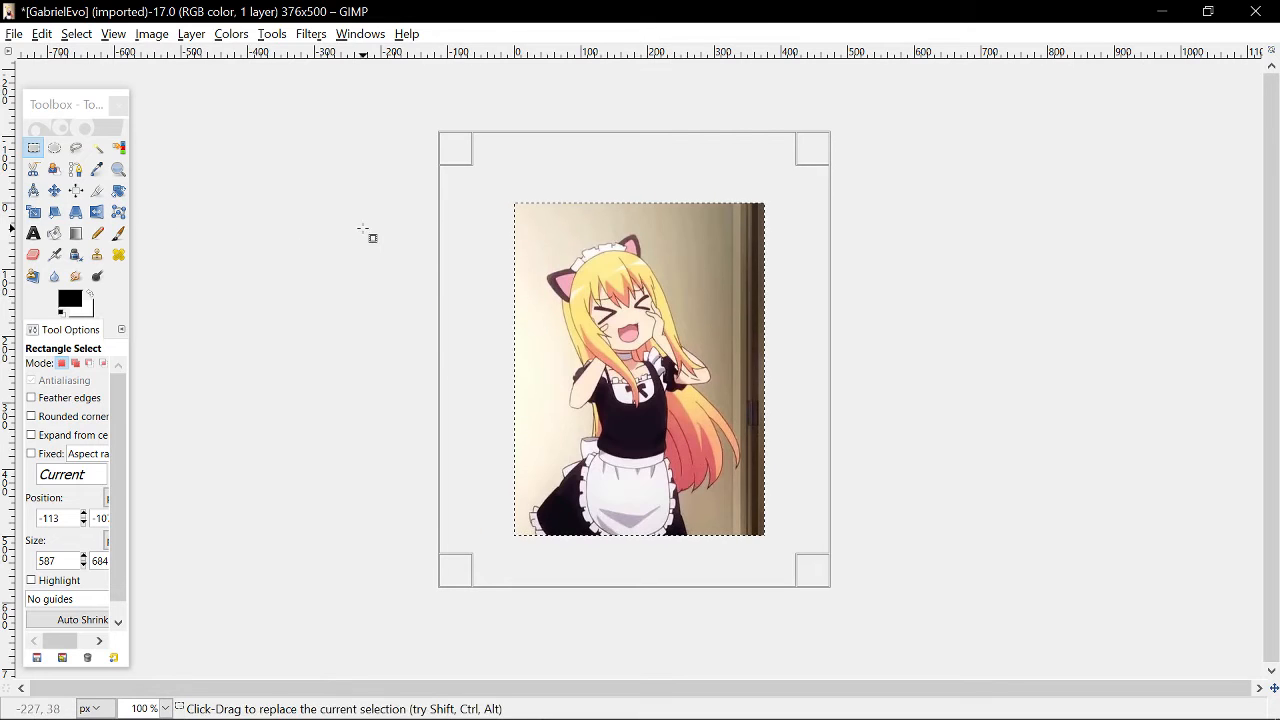
- Open No.jpg from the Desktop, select a region around the character's face, then close it without saving
click(16, 36)
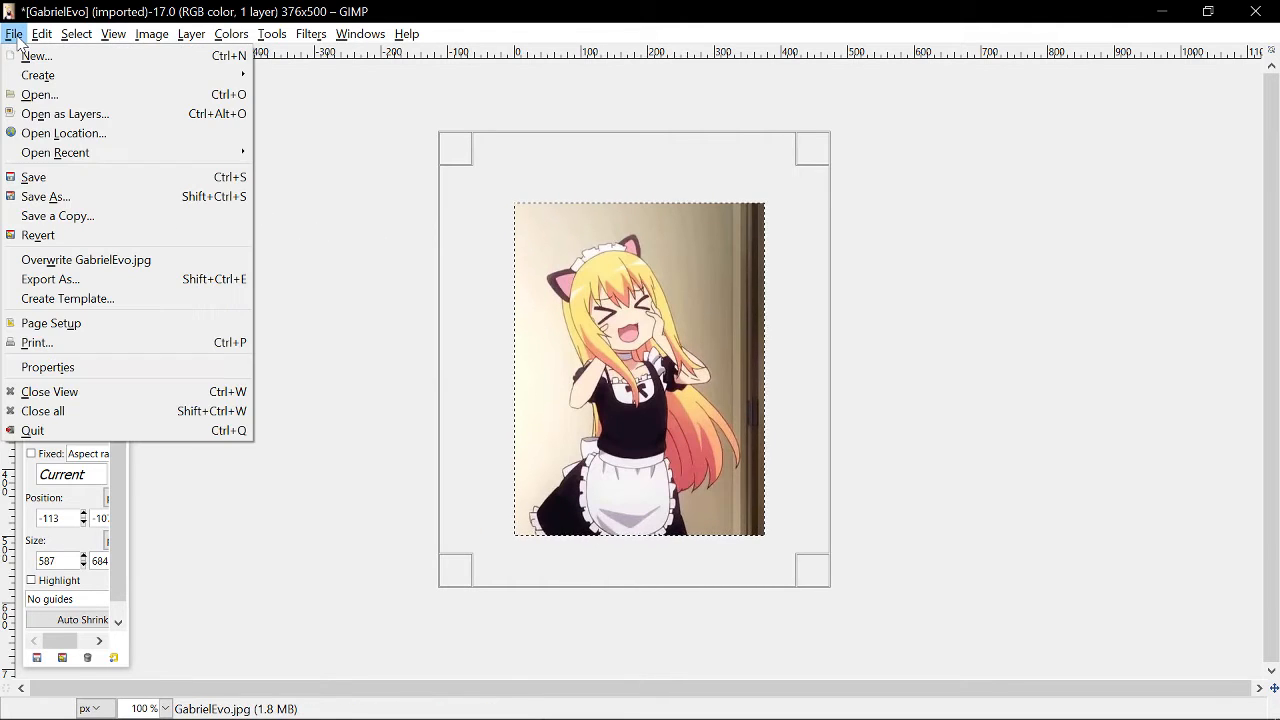
click(30, 98)
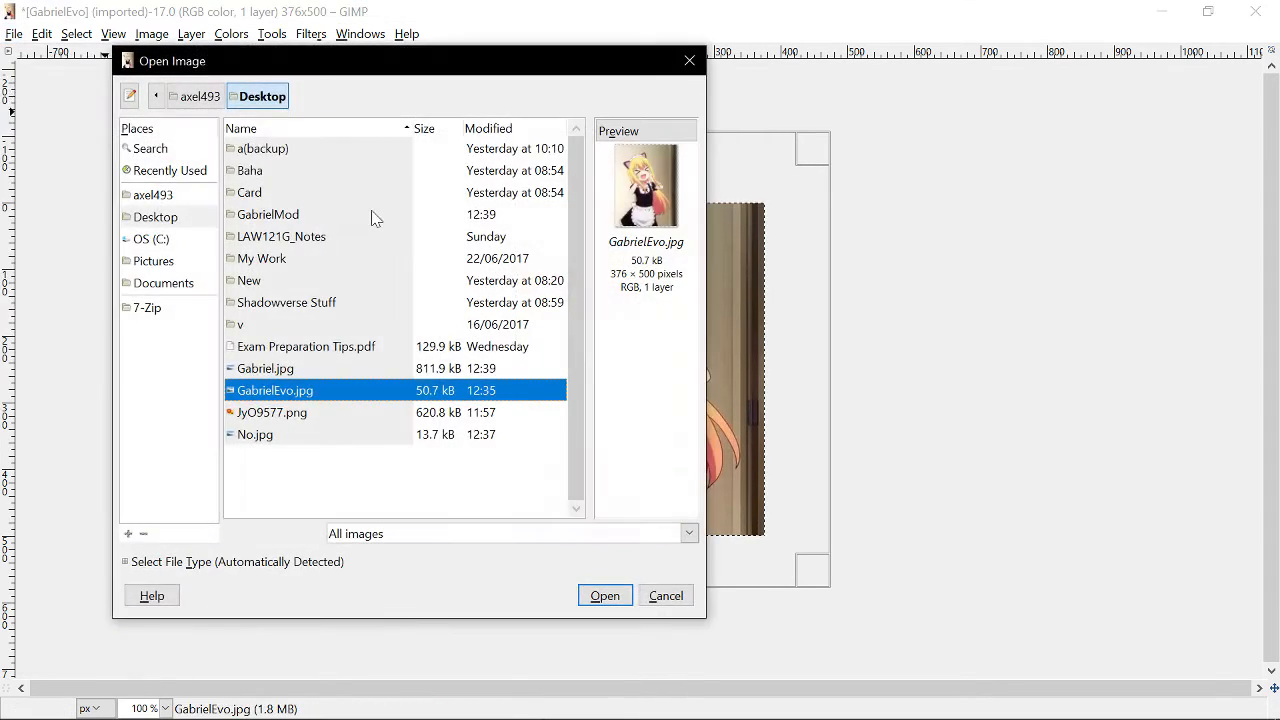
double_click(256, 435)
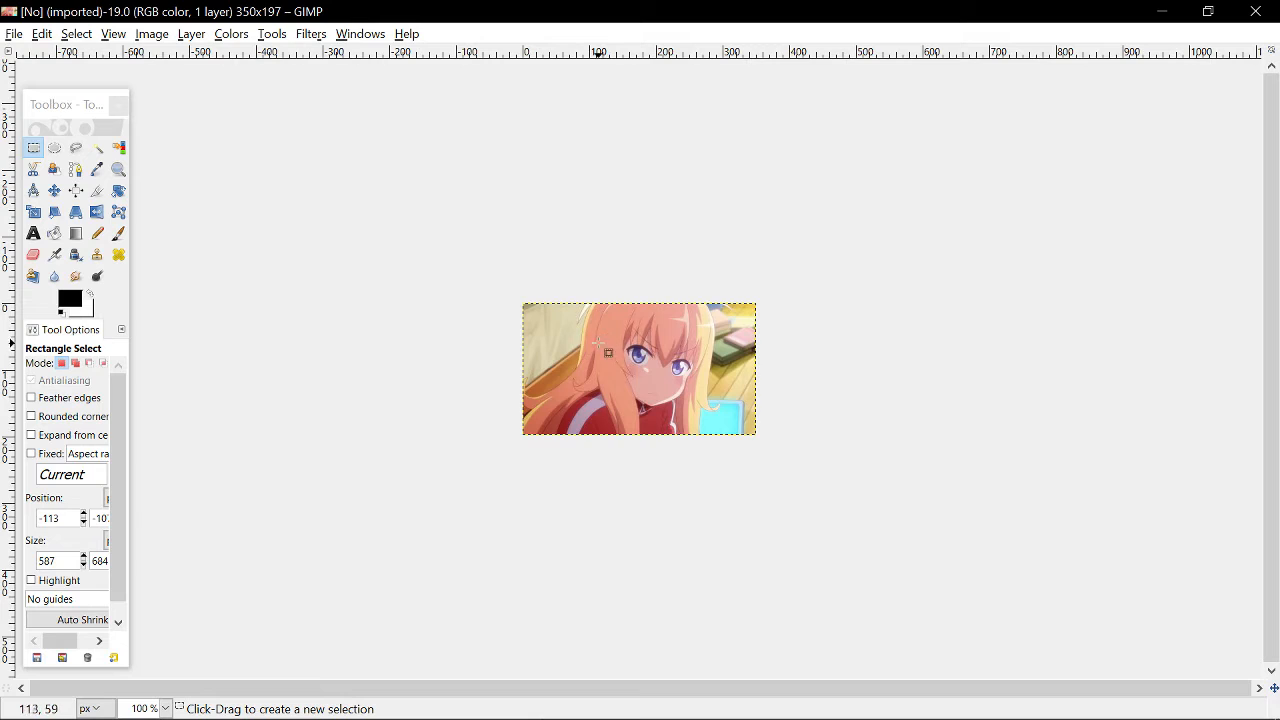
drag(640, 347, 715, 412)
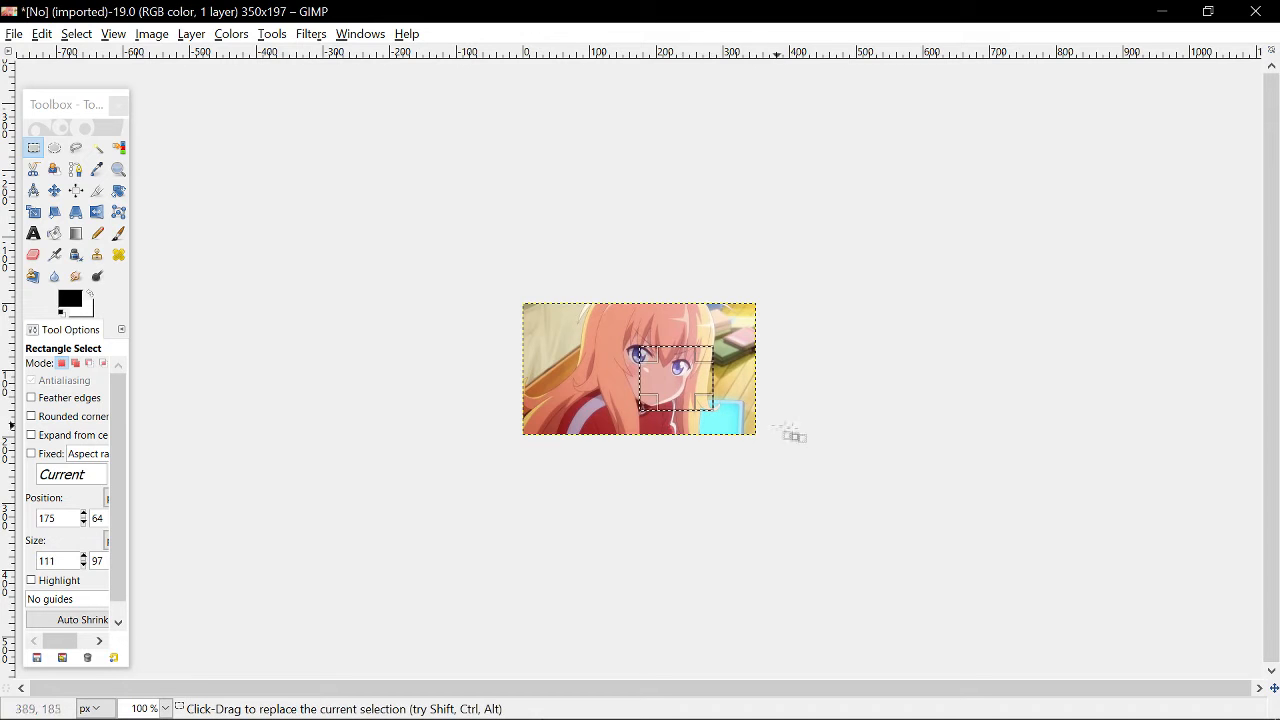
click(1256, 11)
click(624, 474)
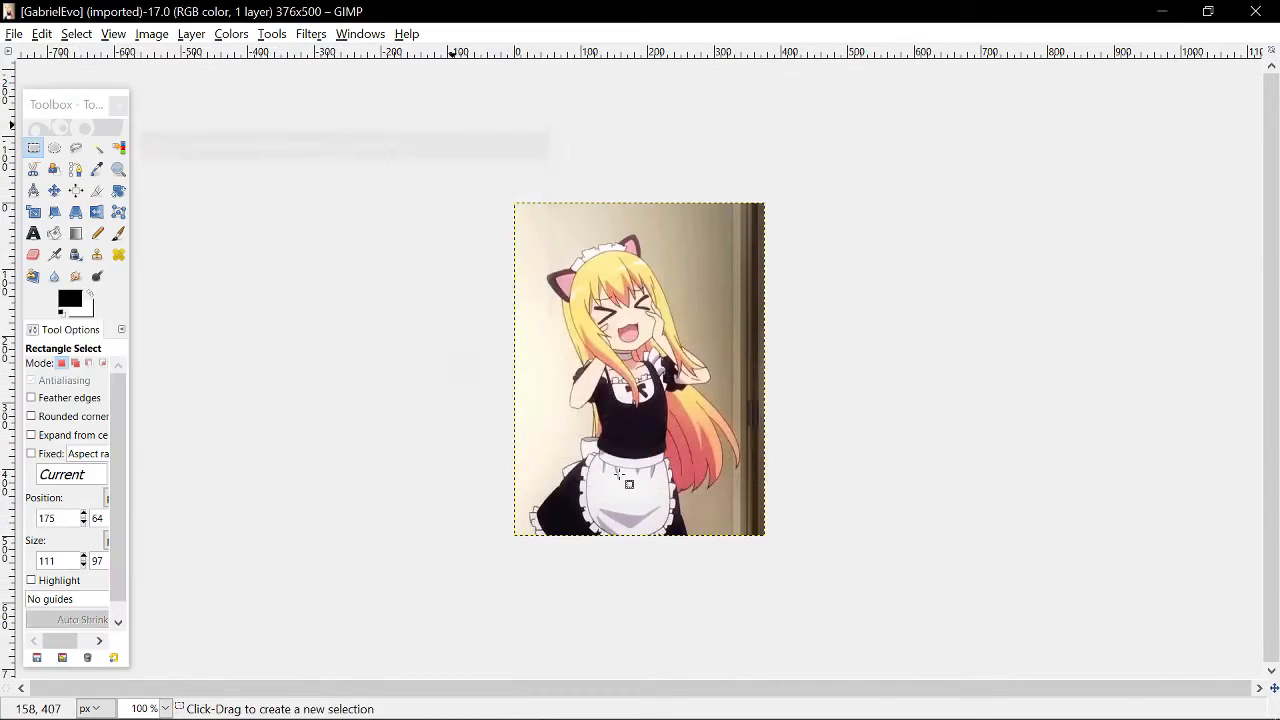
click(1271, 6)
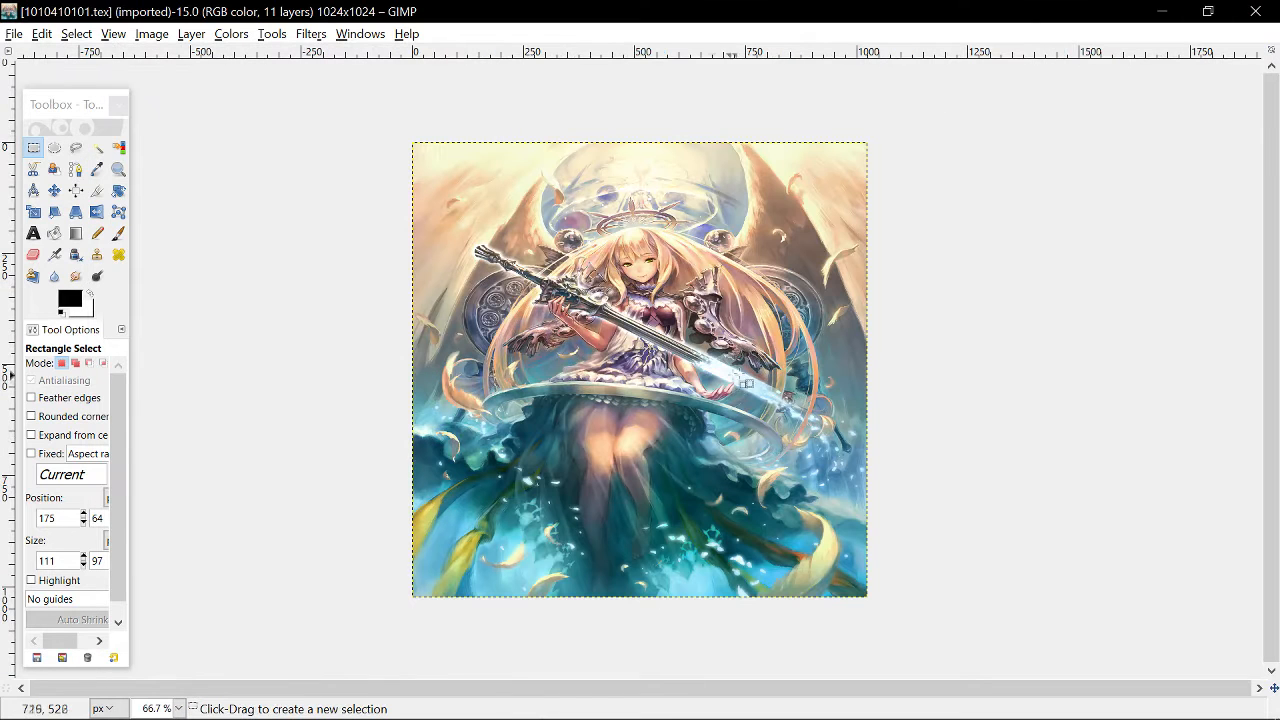
key(ctrl+v)
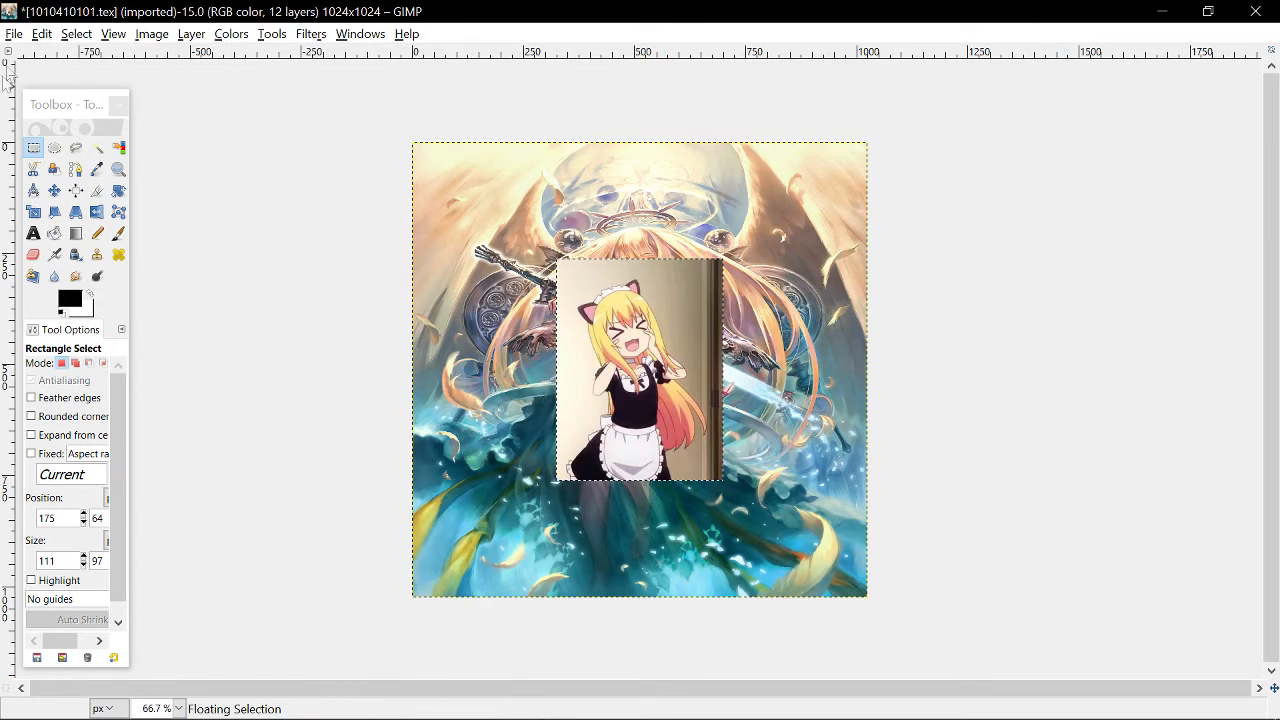
- Scale the pasted image to fill the whole 1024×1024 texture canvas, about 1019 × 1021 px
click(279, 36)
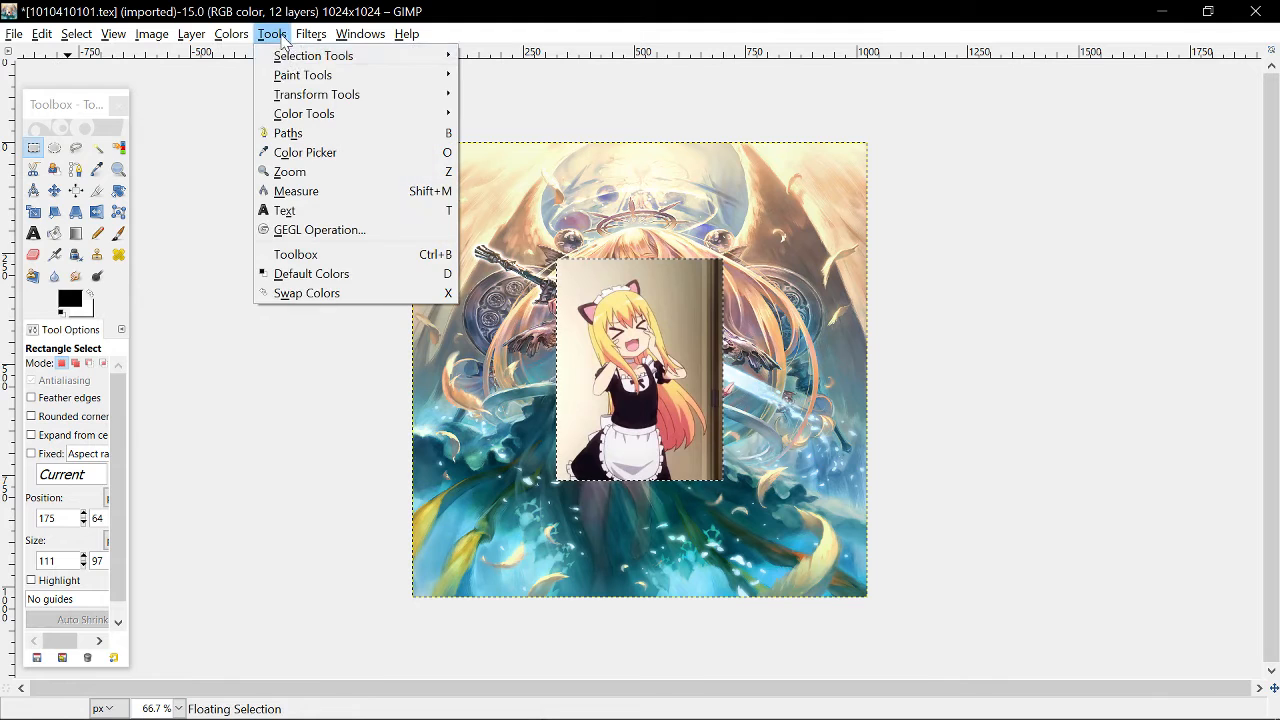
mouse_move(300, 94)
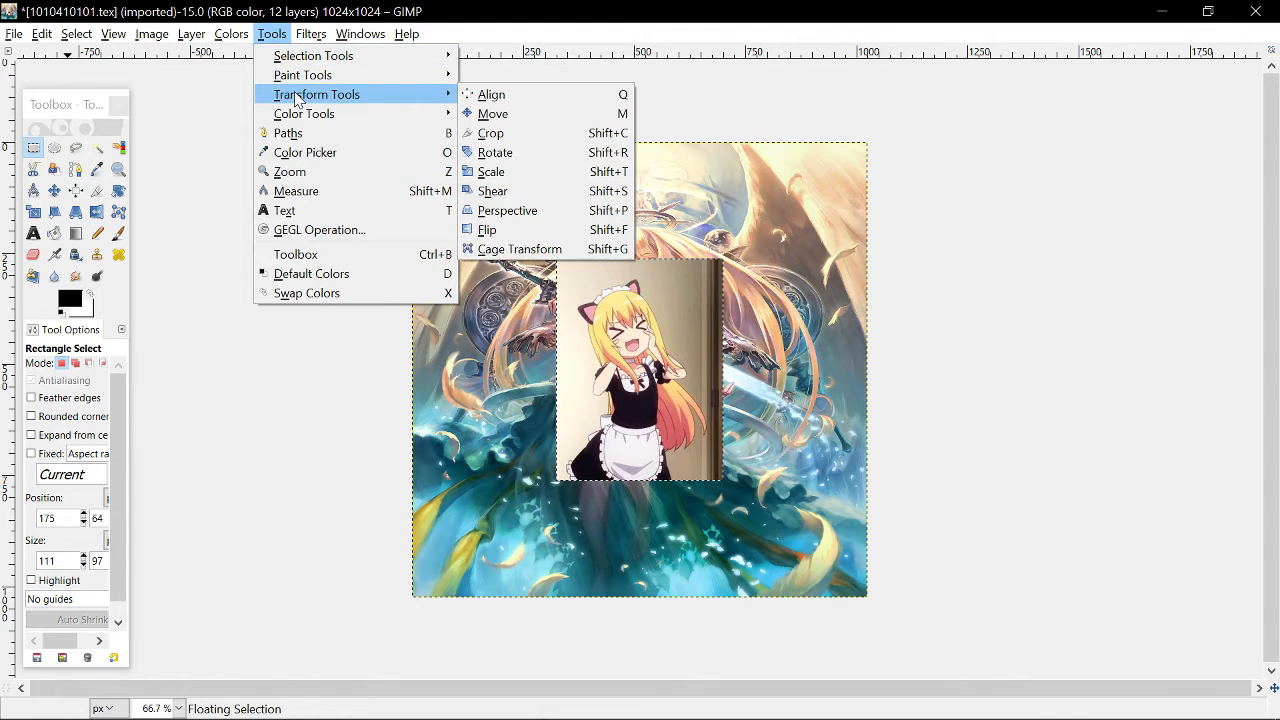
click(517, 174)
drag(557, 265, 413, 148)
drag(721, 478, 869, 601)
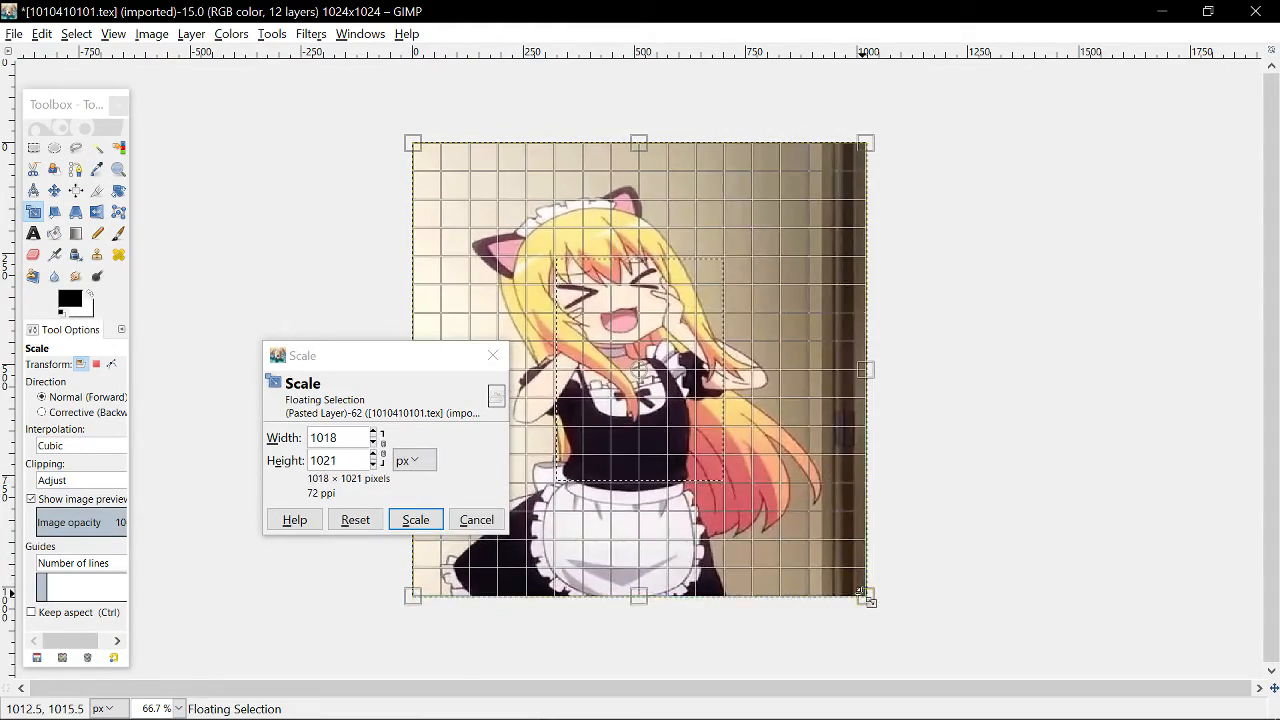
click(416, 520)
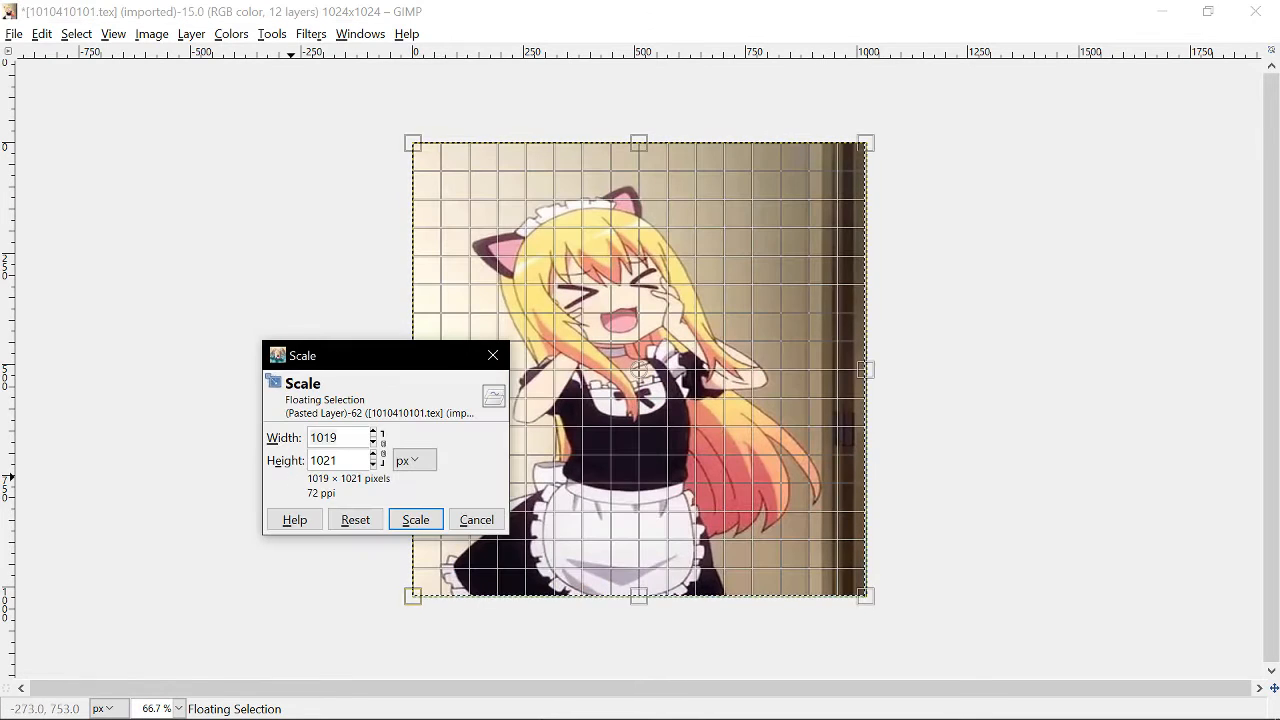
click(493, 355)
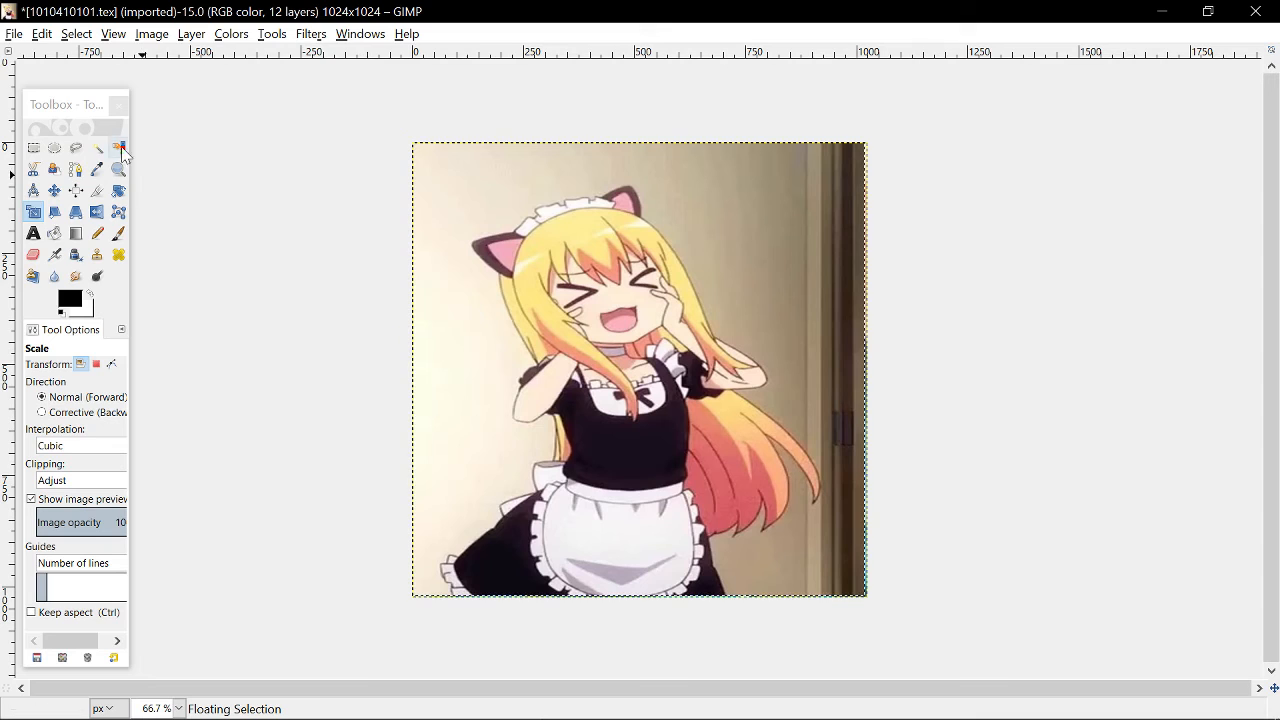
- Export the image as 1010410101.tex.dds in the Textures folder, replacing the existing file
click(14, 34)
click(60, 279)
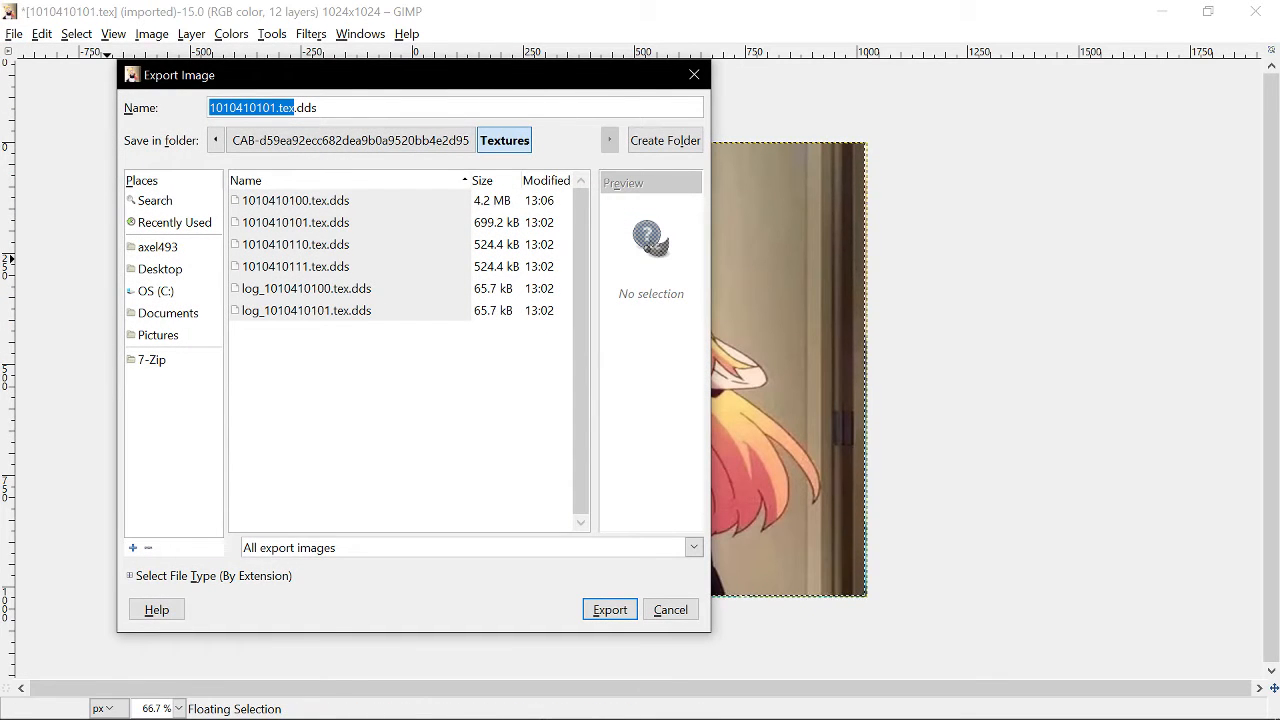
click(303, 222)
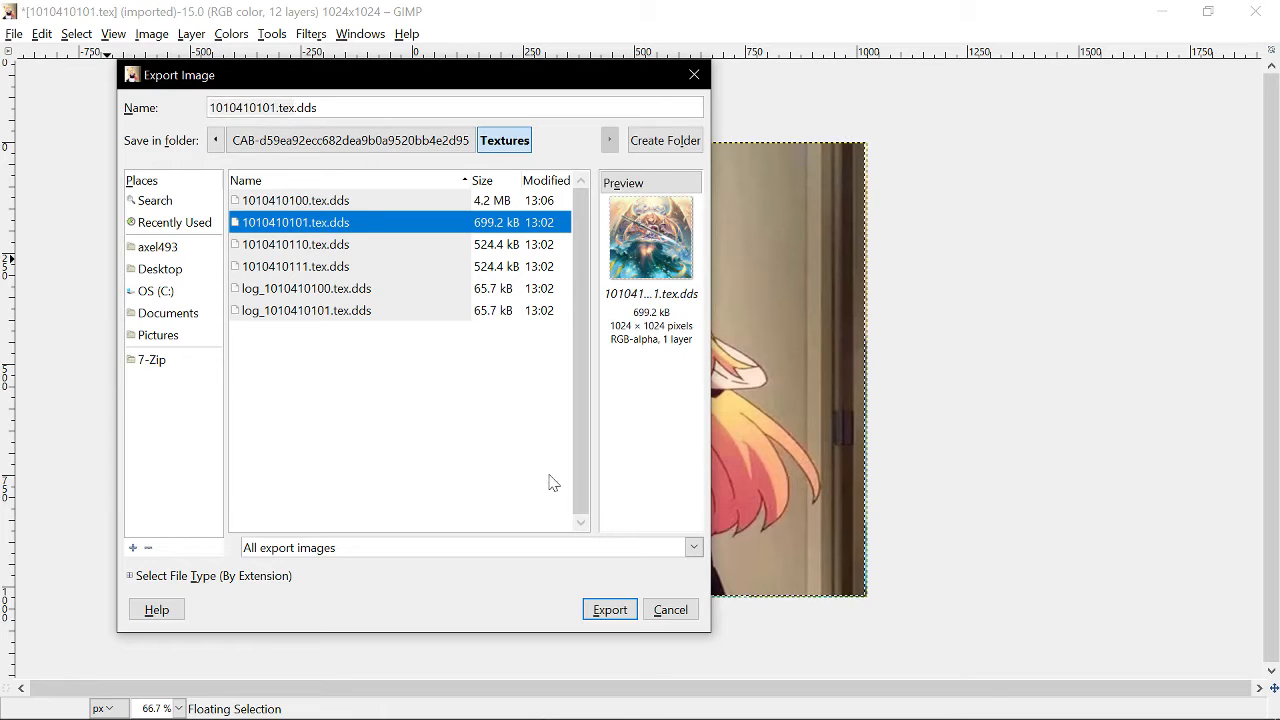
click(600, 610)
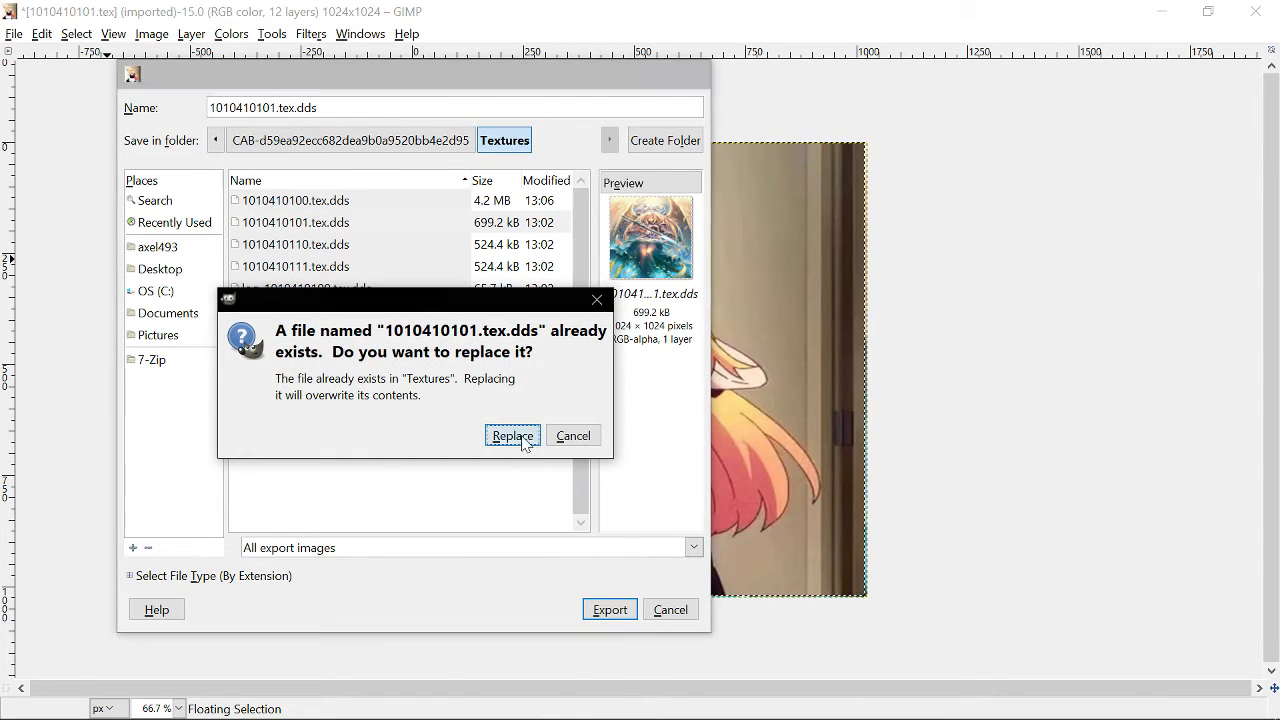
click(512, 436)
click(320, 299)
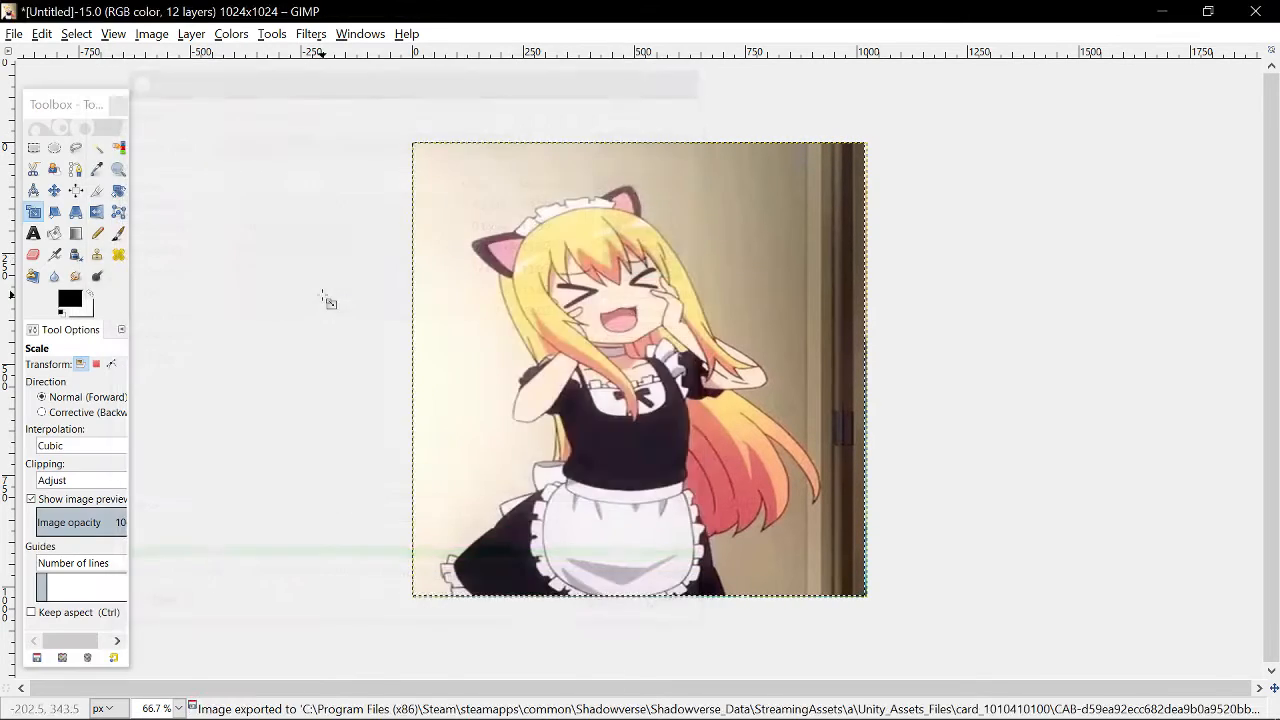
- Close GIMP and import all the edited texture files back into the archive in UnityEX
click(1257, 12)
click(670, 700)
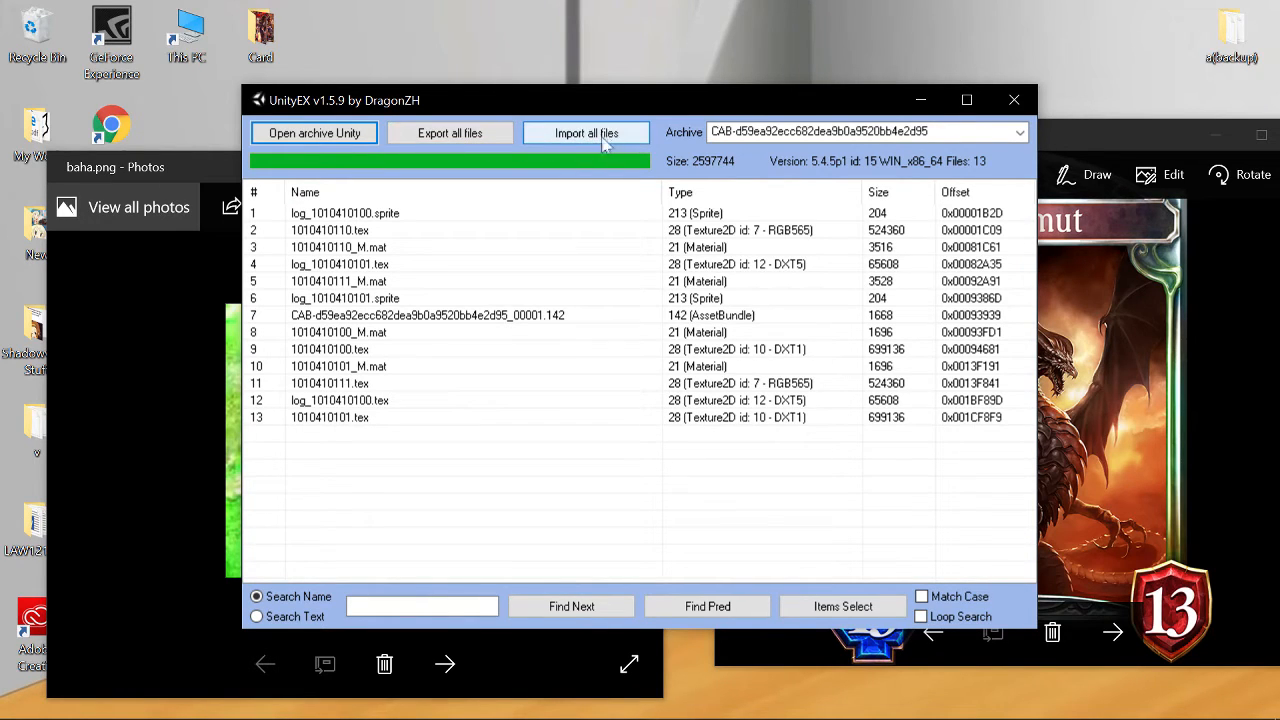
click(602, 135)
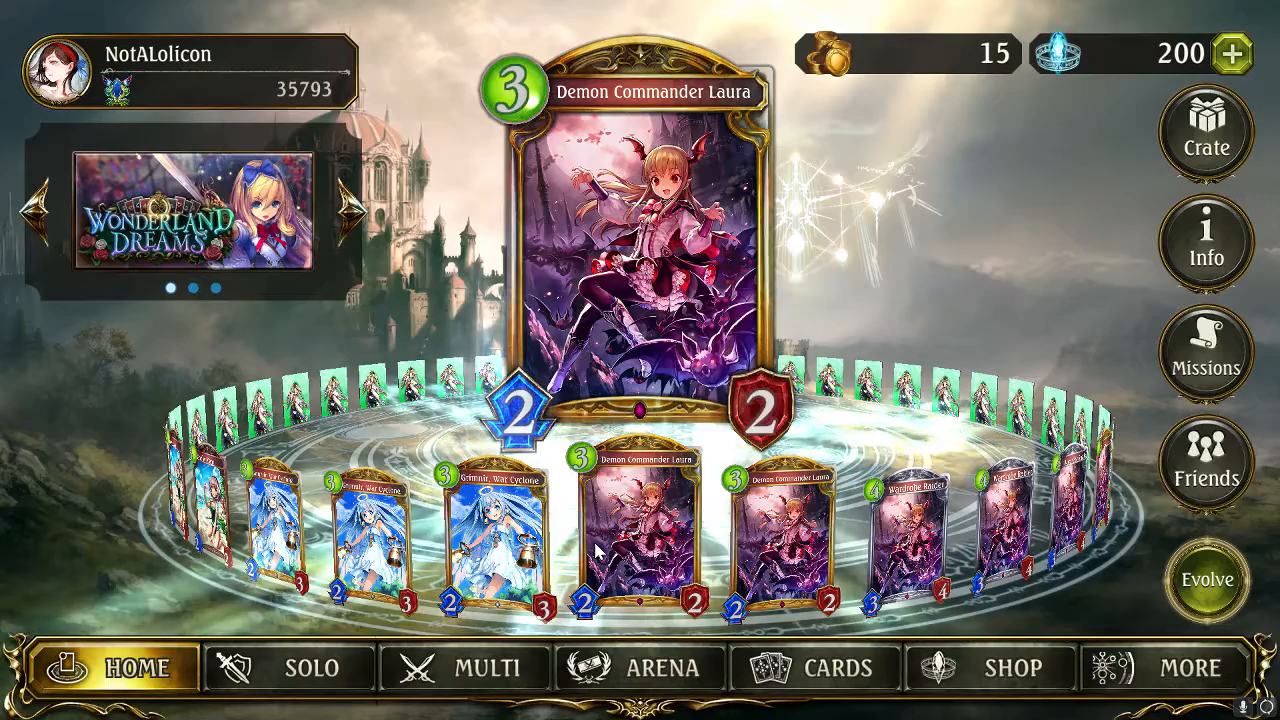
- In the game's card collection, search for gabriel and view the Gabriel card's base and evolved art
click(876, 671)
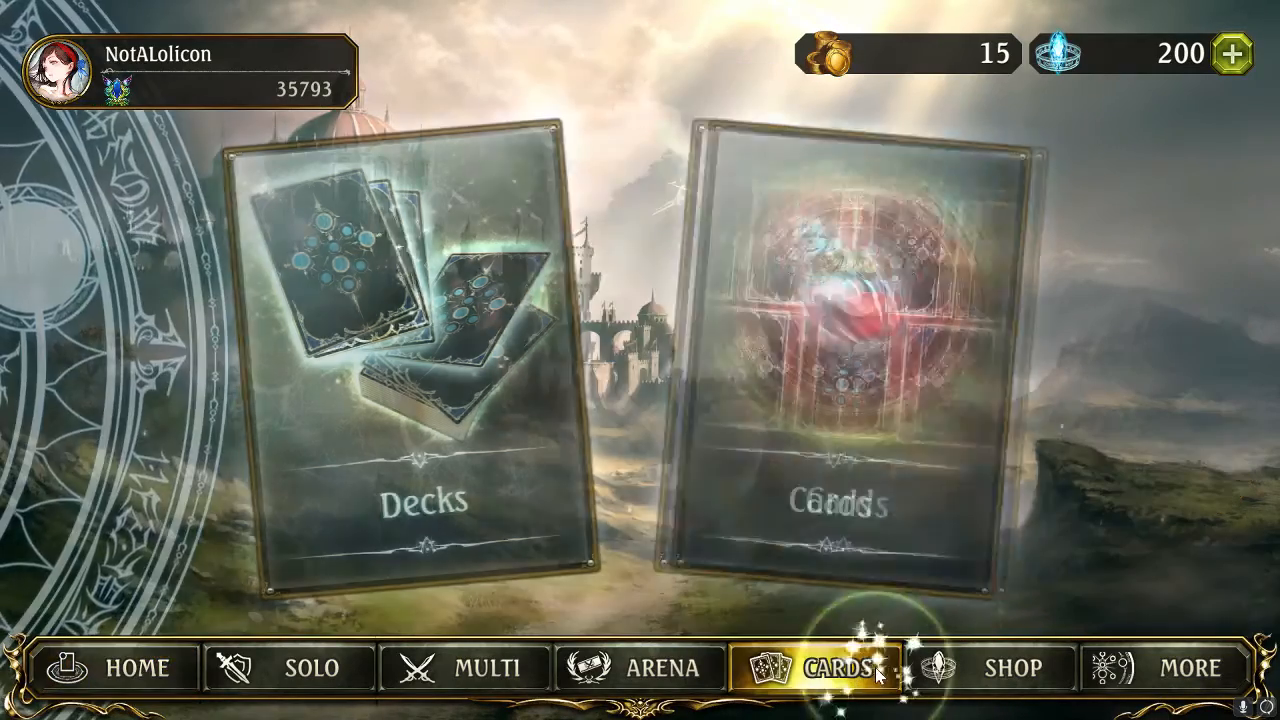
click(810, 360)
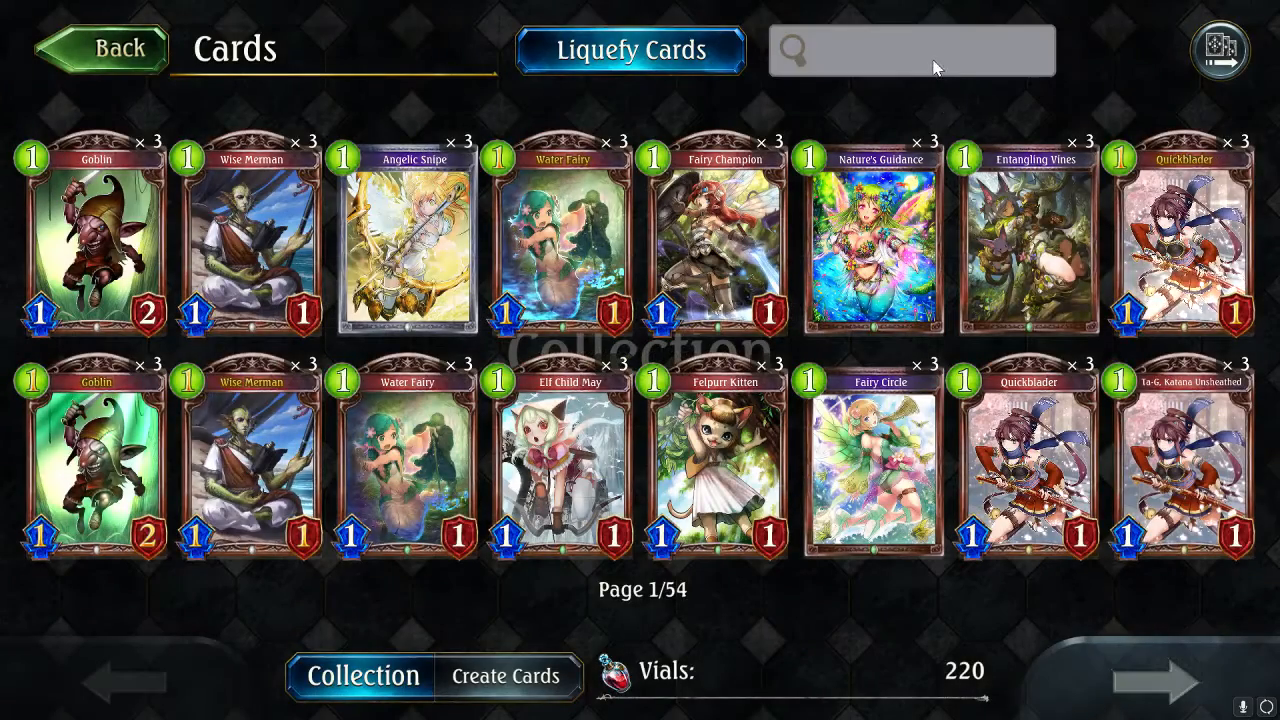
click(900, 52)
text(gabriel)
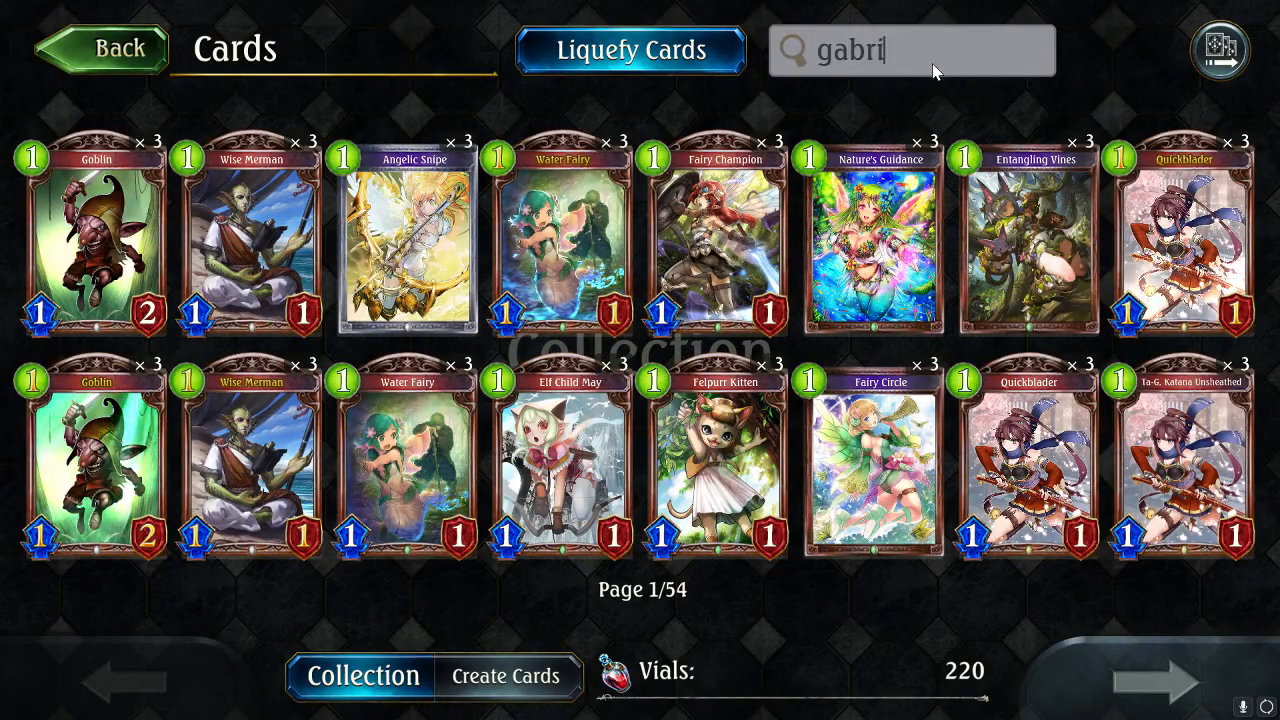
key(Return)
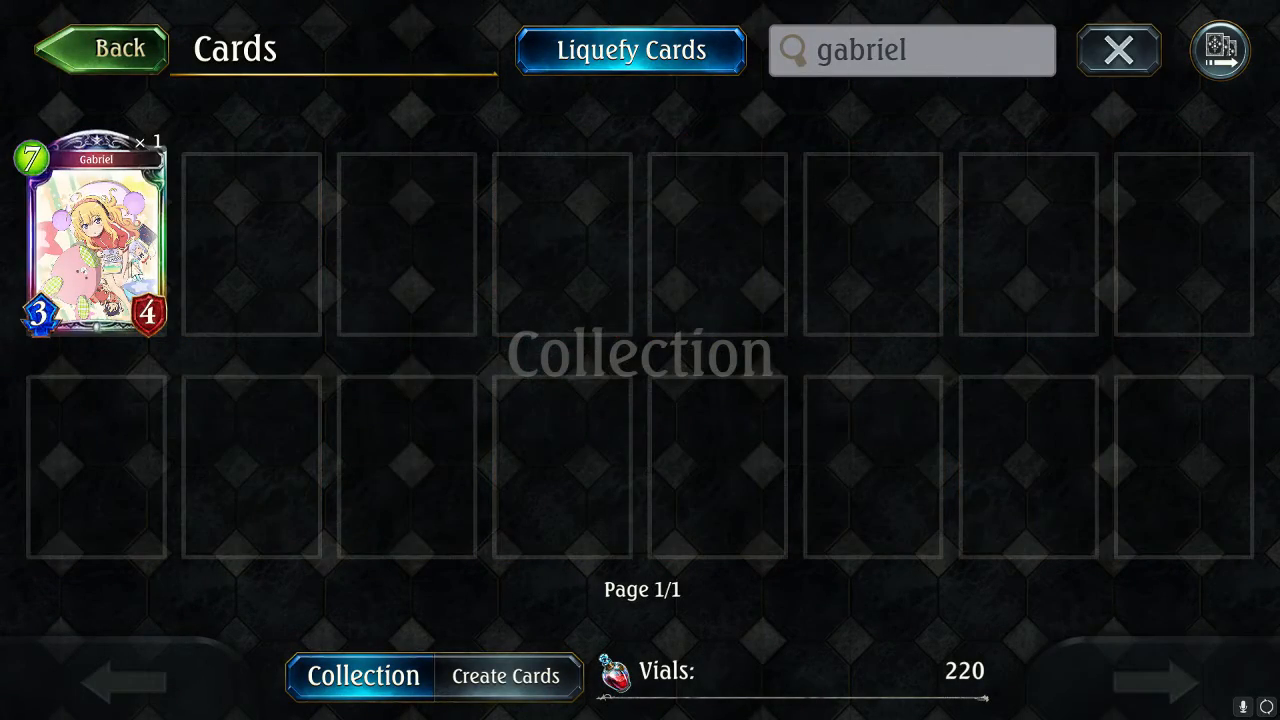
click(96, 230)
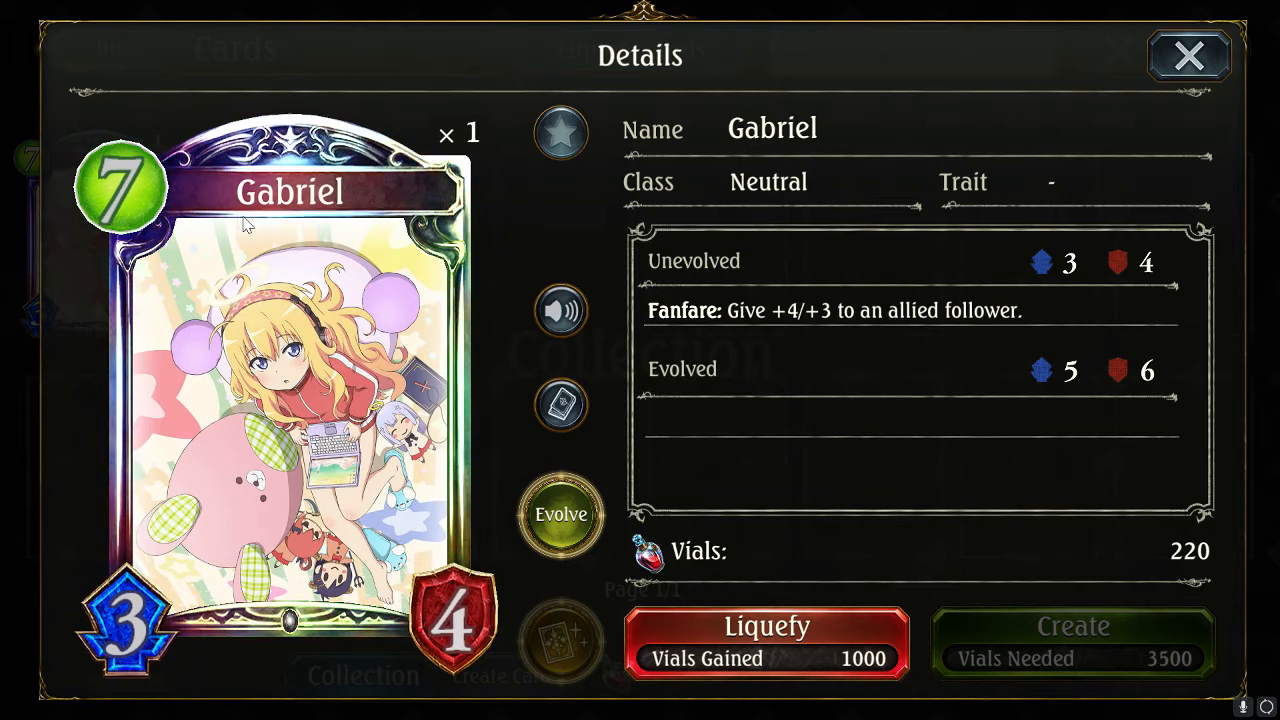
click(551, 527)
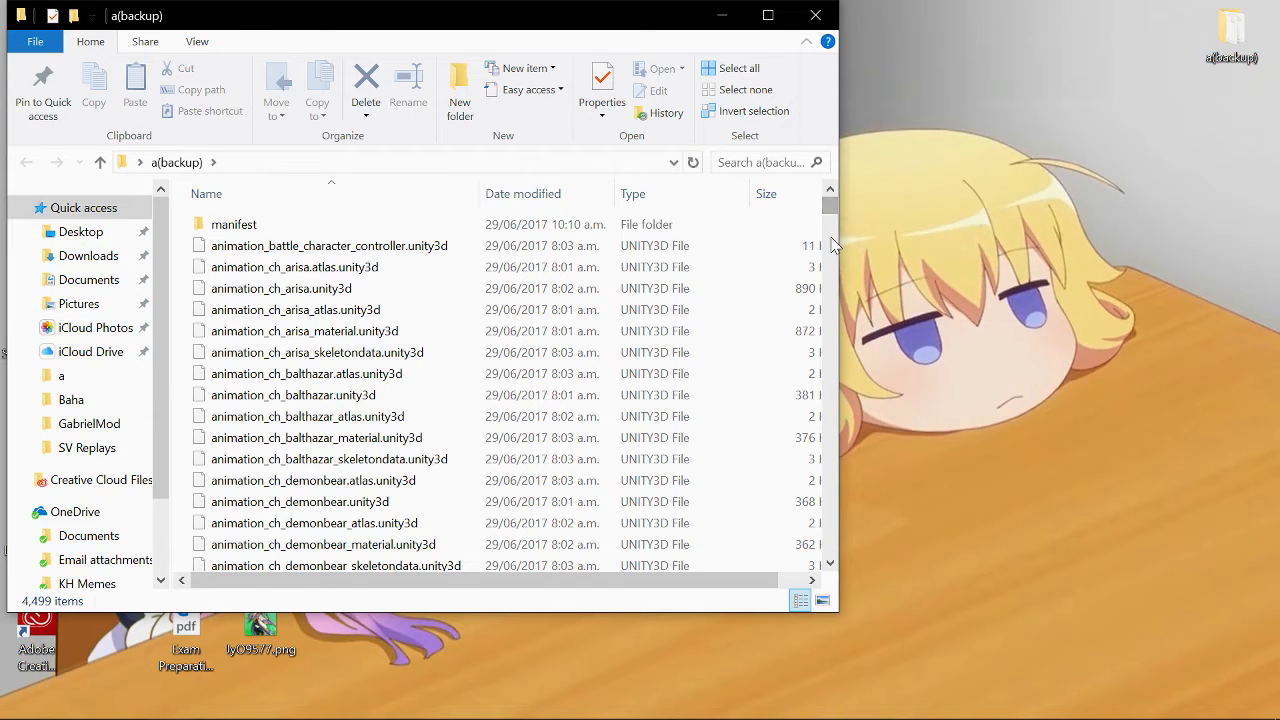
- Search the Shadowverse Portal card list for rahab and open the Rahab card page
click(768, 15)
drag(1273, 207, 1273, 350)
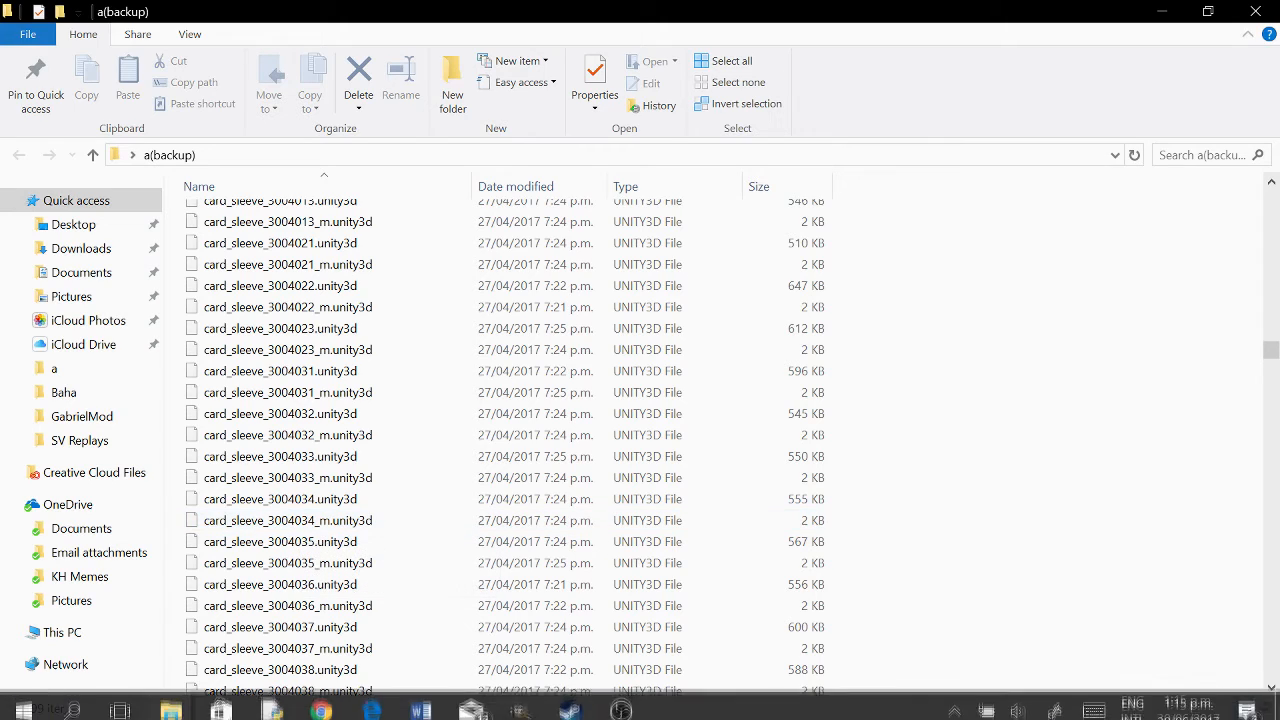
click(322, 705)
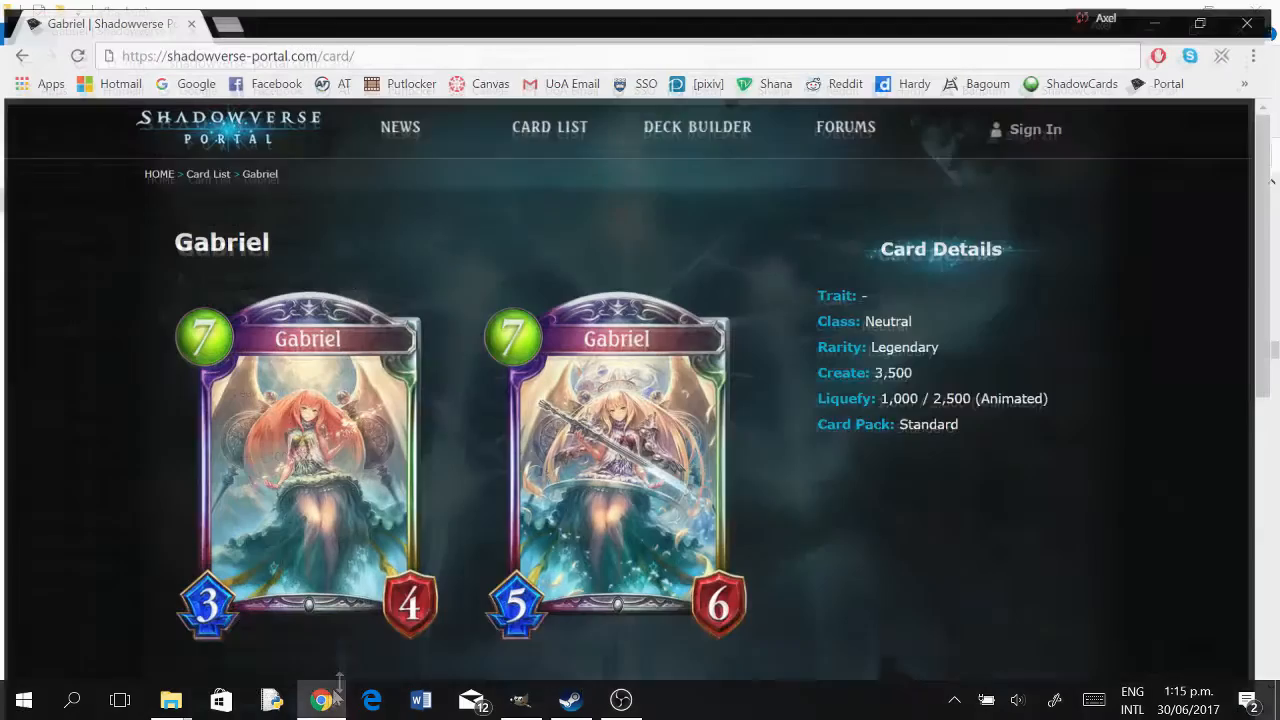
click(15, 48)
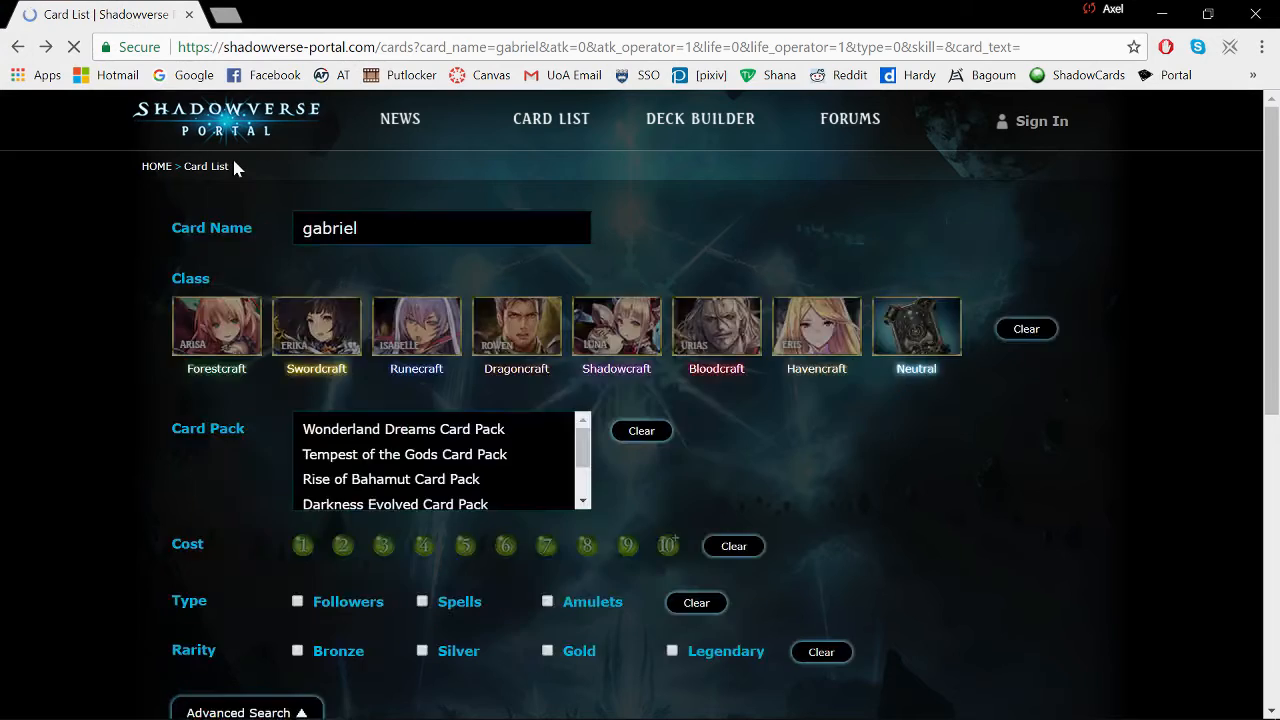
drag(1278, 498, 1274, 225)
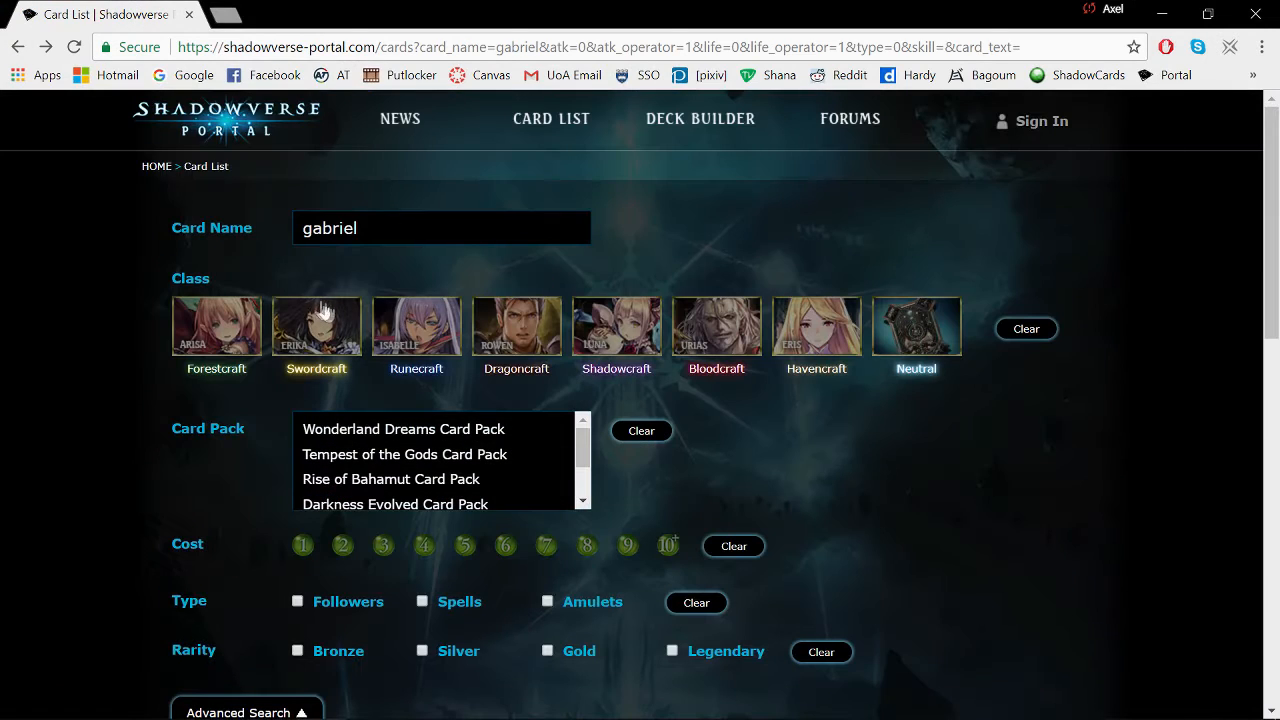
drag(362, 229, 61, 252)
text(rahab)
key(Return)
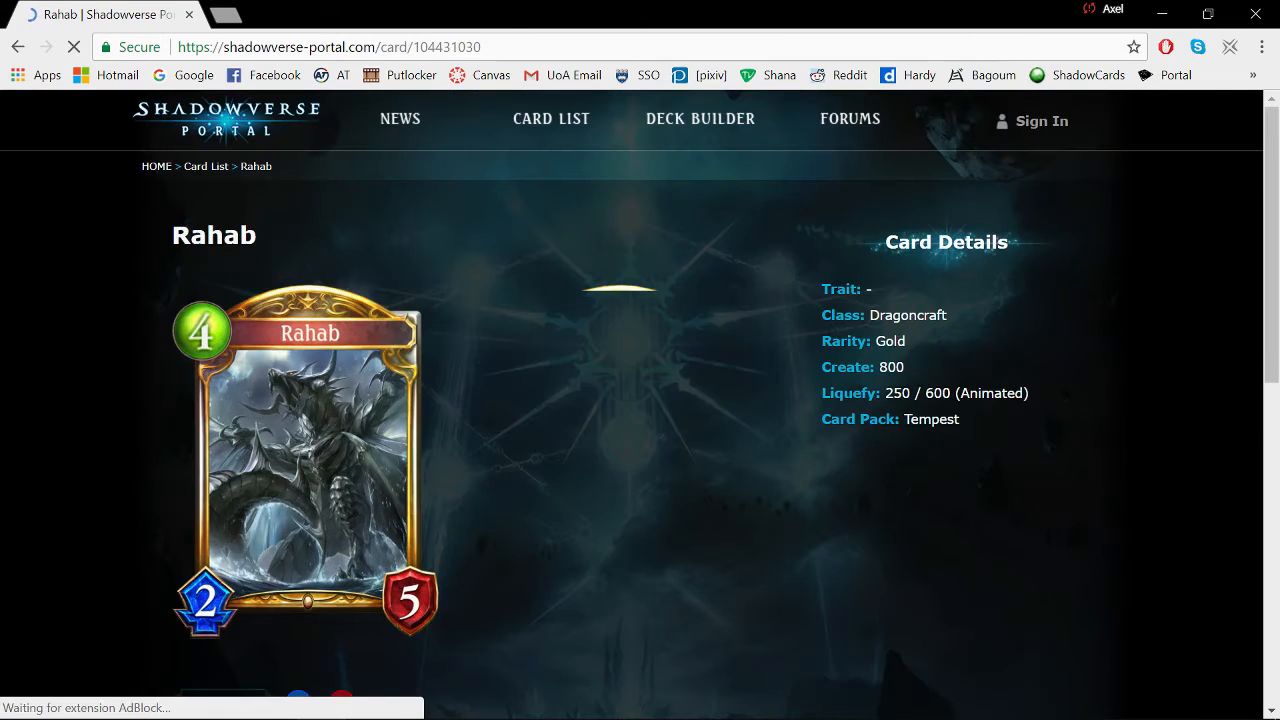
- Copy Rahab's card ID from the page address and search the a(backup) folder for card_sleeve_104431030
double_click(445, 47)
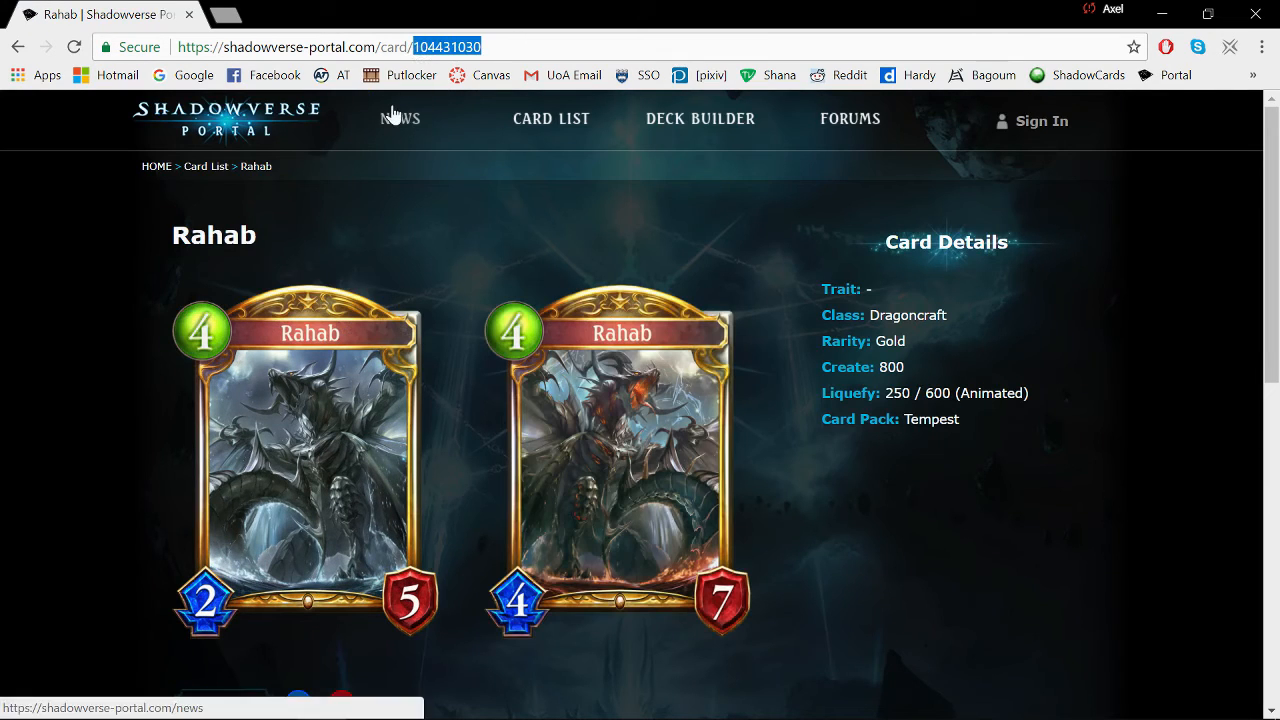
click(1162, 14)
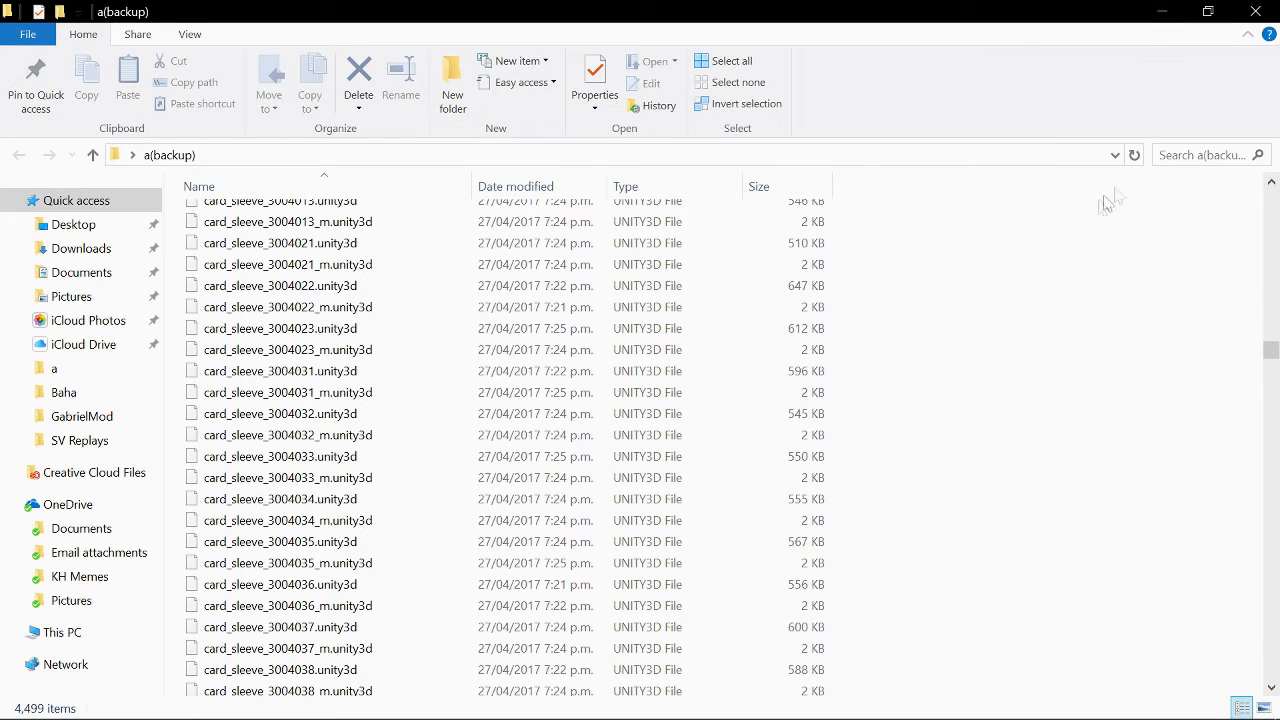
key(ctrl+e)
text(card)
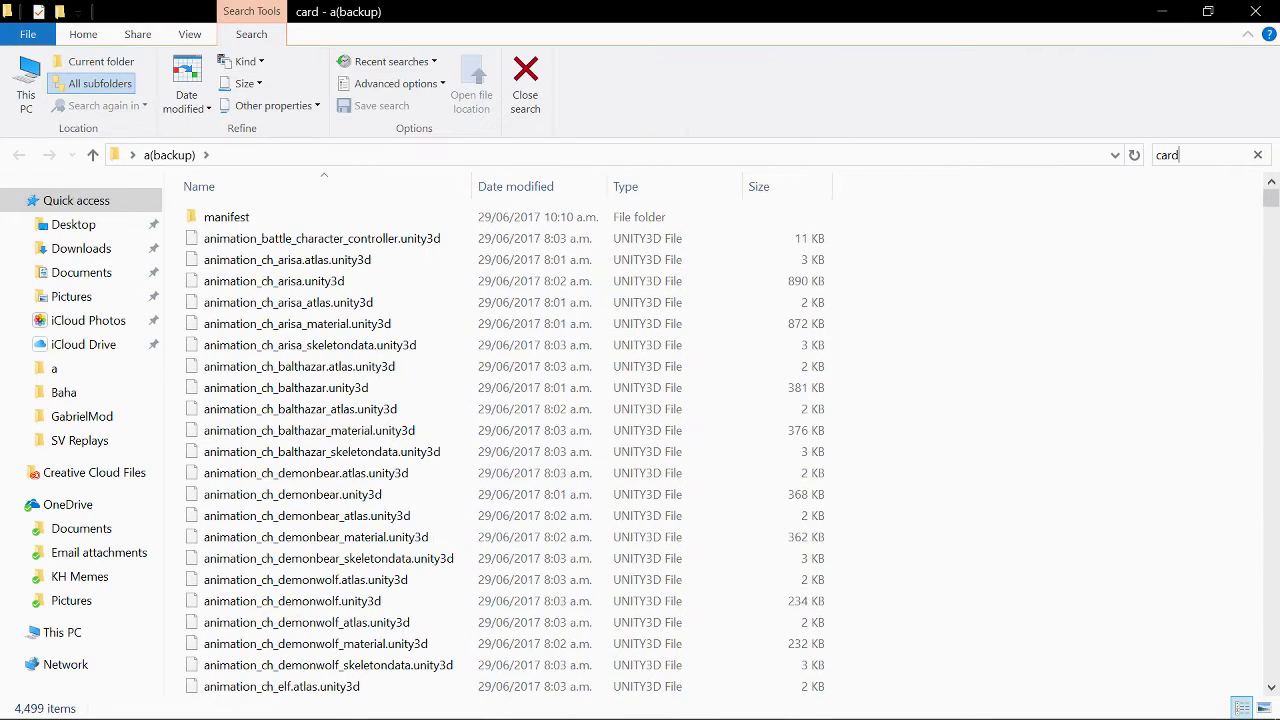
text(_sl)
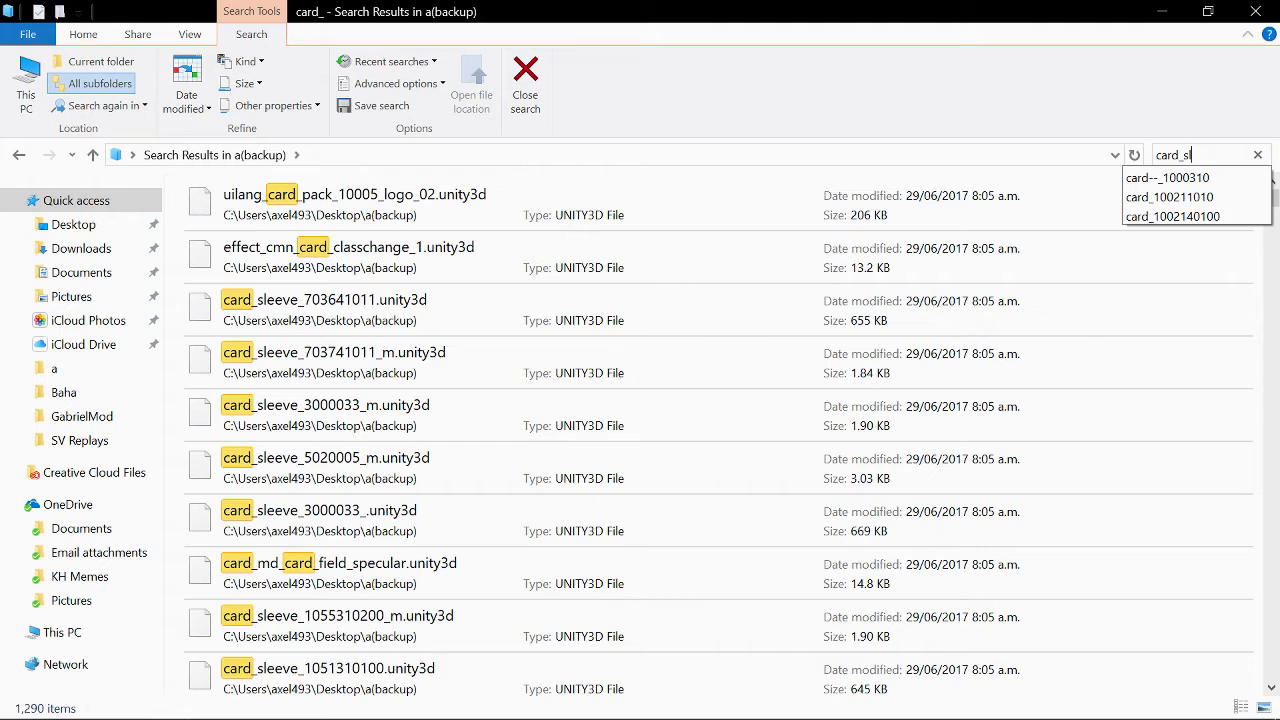
text(eeve)
key(Return)
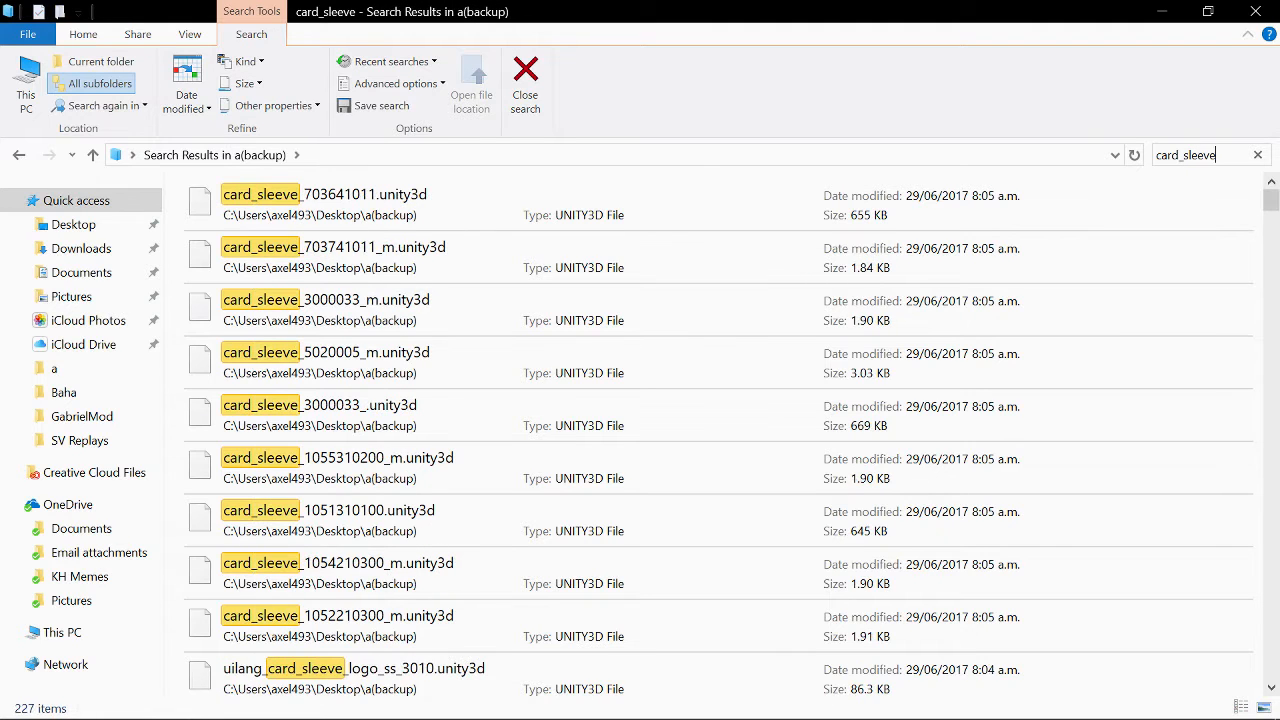
text(_104431030)
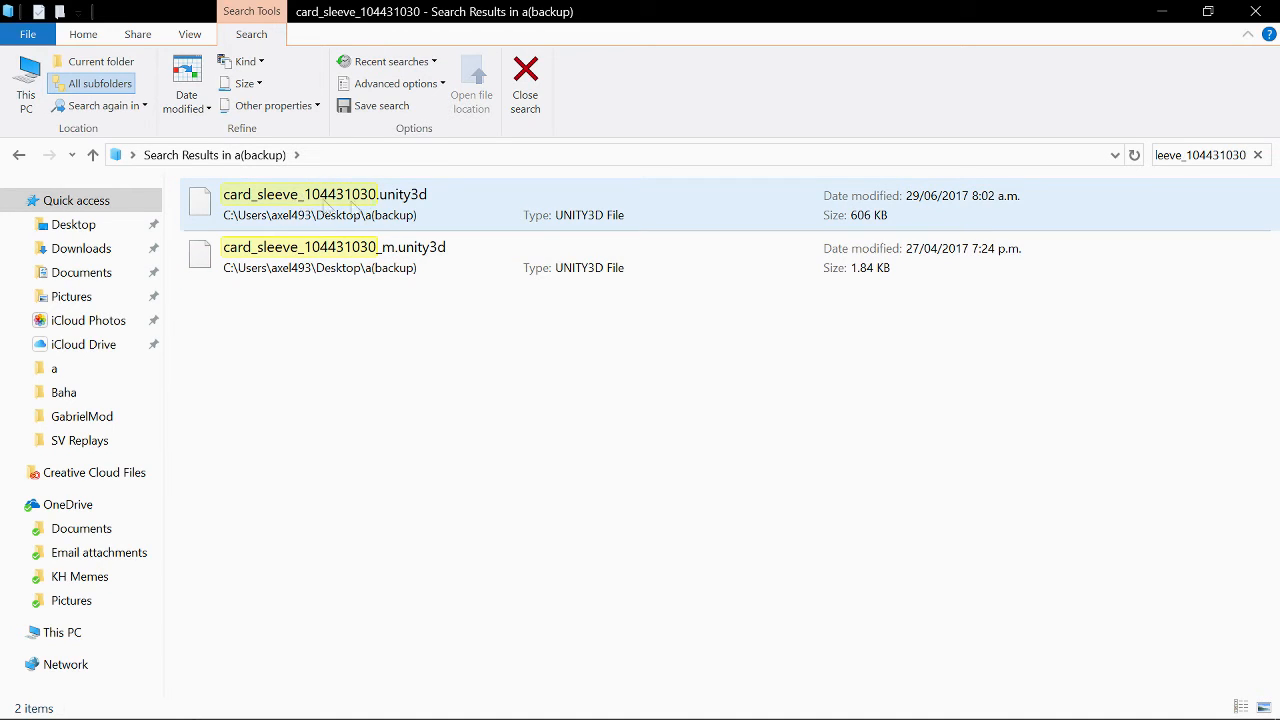
- Close the search and scroll through the files in the a(backup) folder
click(524, 82)
drag(1276, 208, 1271, 610)
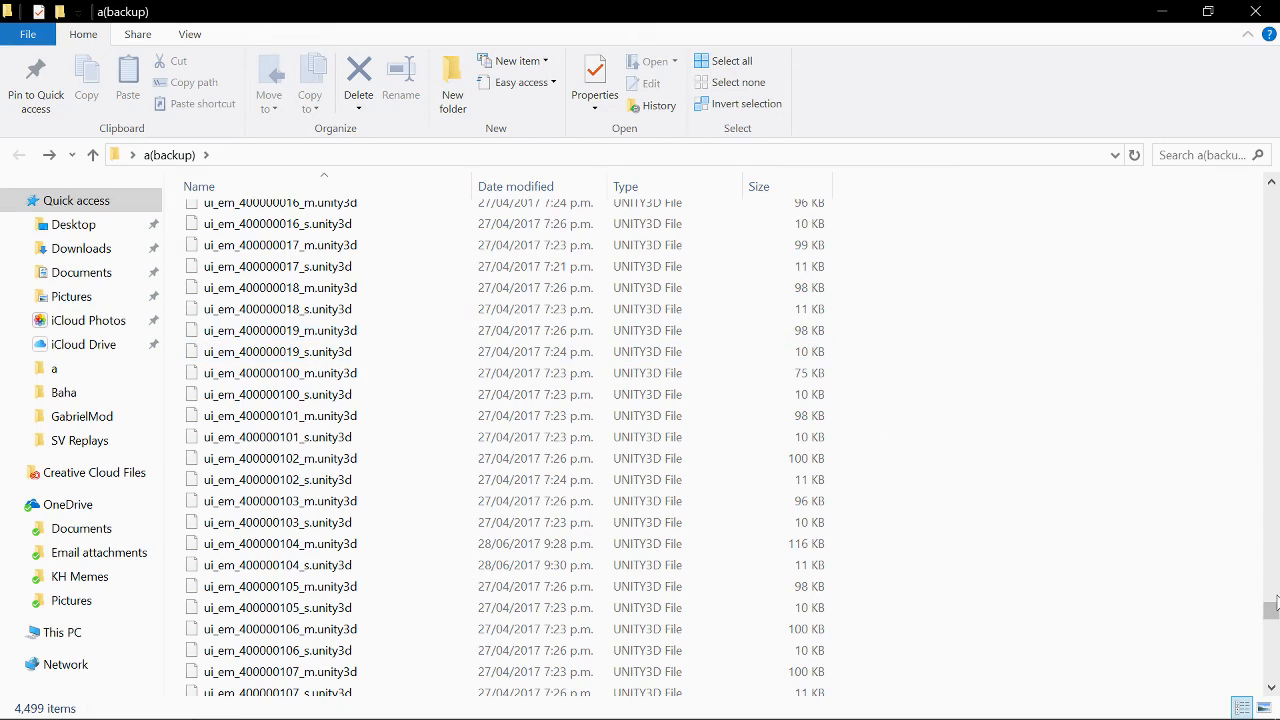
drag(1274, 618, 1273, 580)
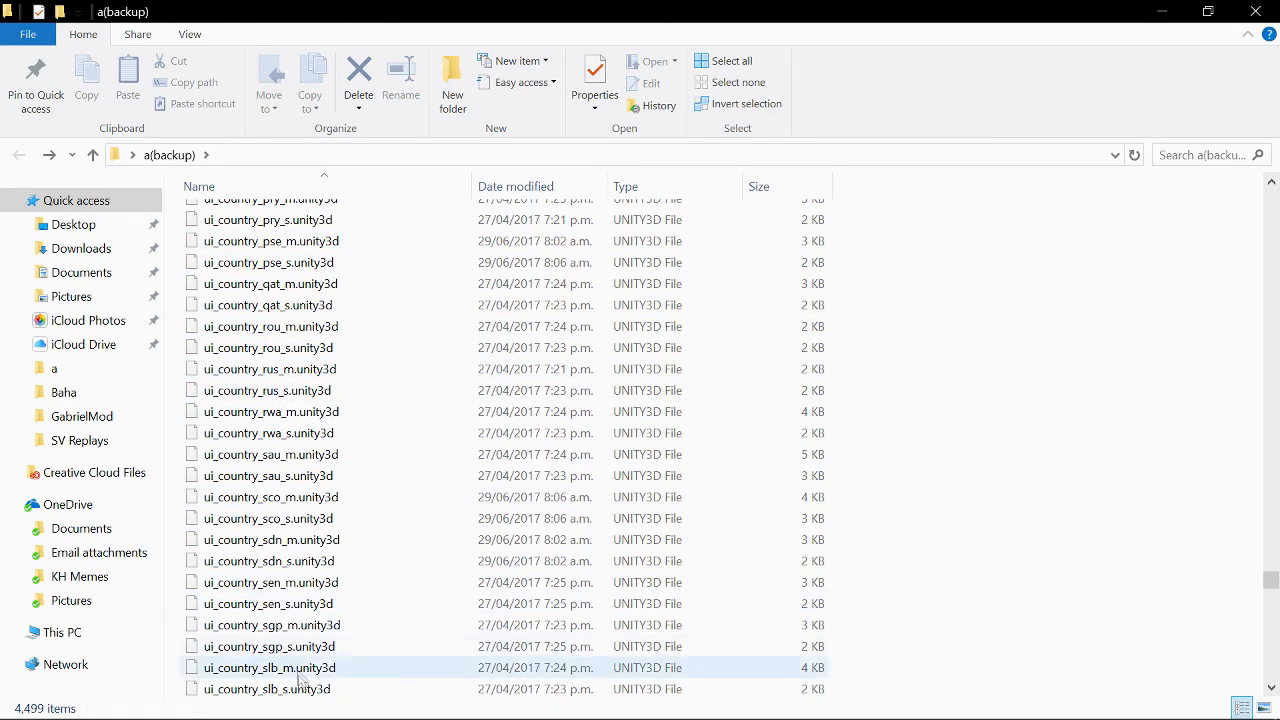
scroll(1272, 574, down, 12)
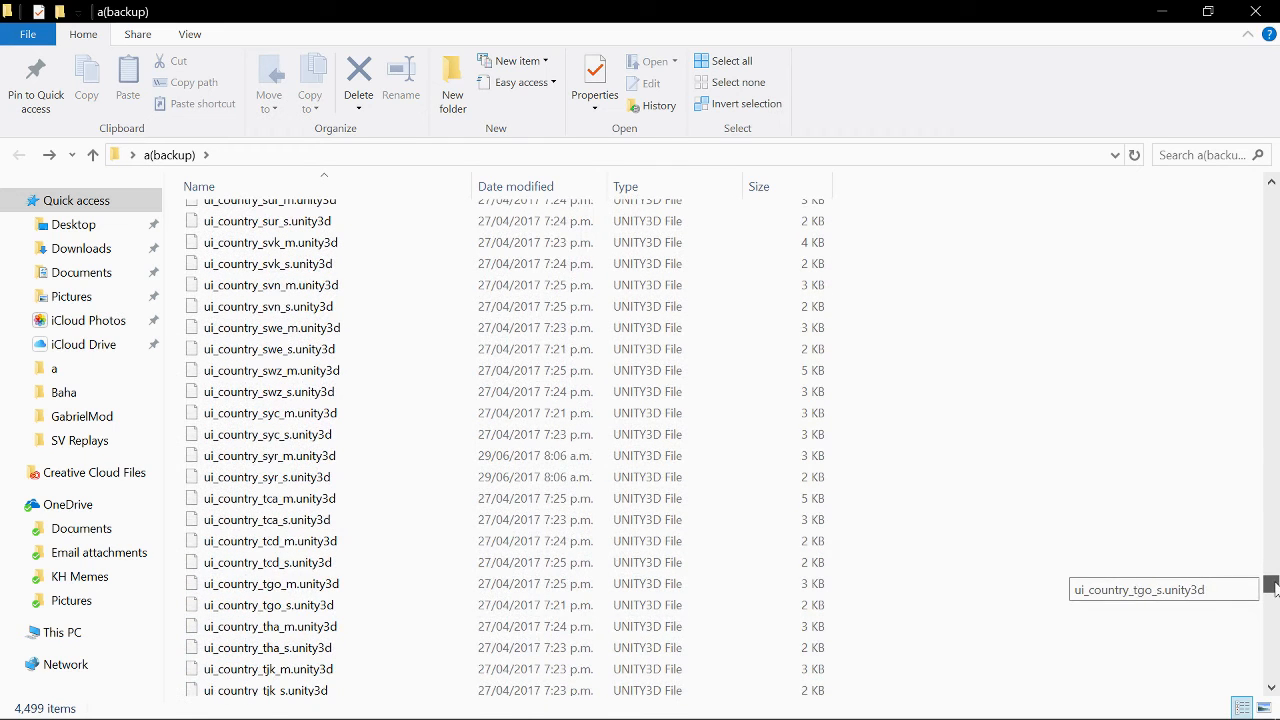